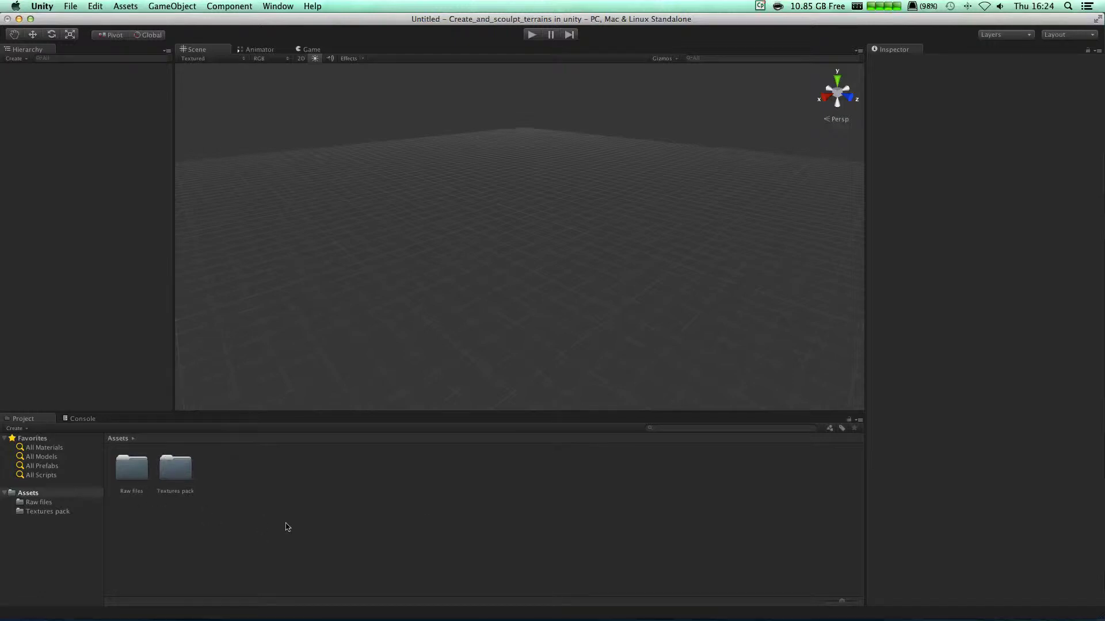
Look through the Textures pack and Raw files folders, and return to the Assets root with nothing selected
{"action": "double_click", "coordinate": [174, 469]}
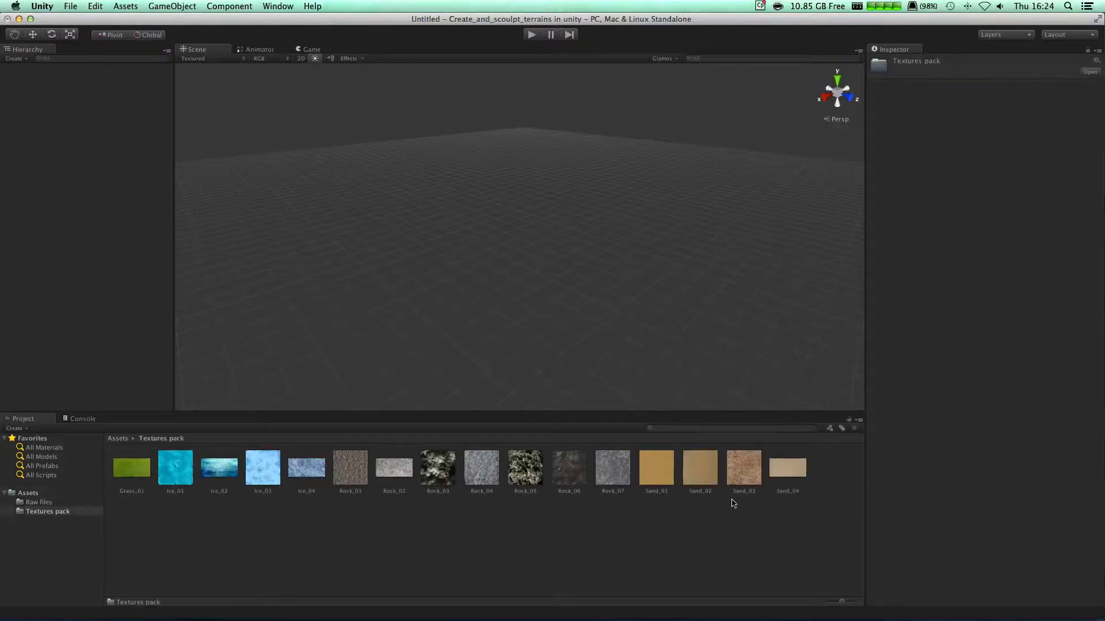
{"action": "left_click", "coordinate": [51, 503]}
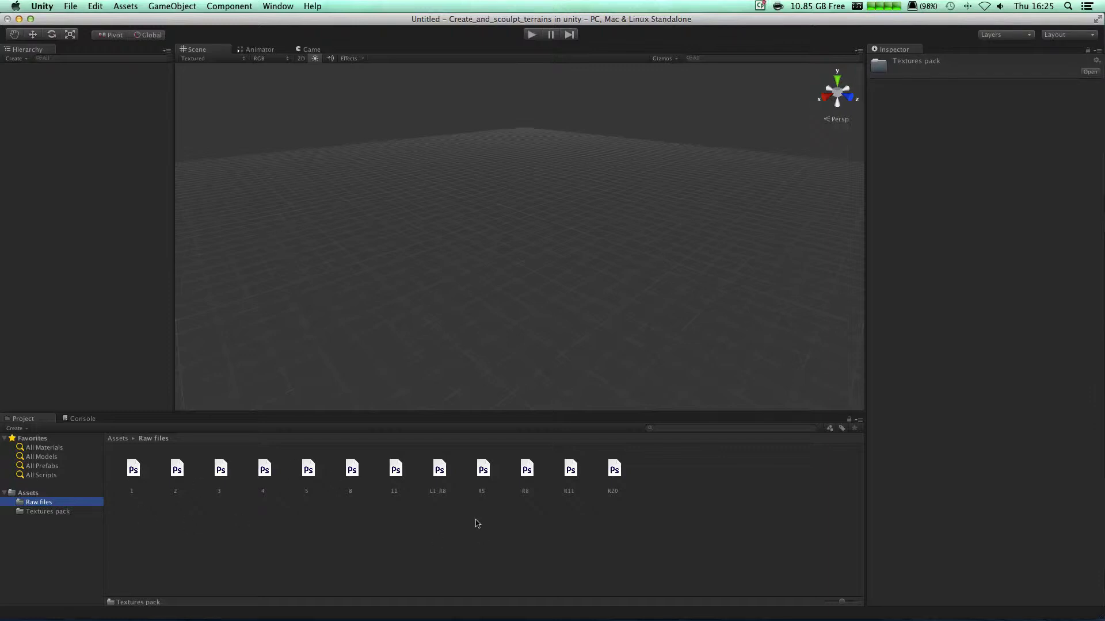
{"action": "left_click", "coordinate": [36, 491]}
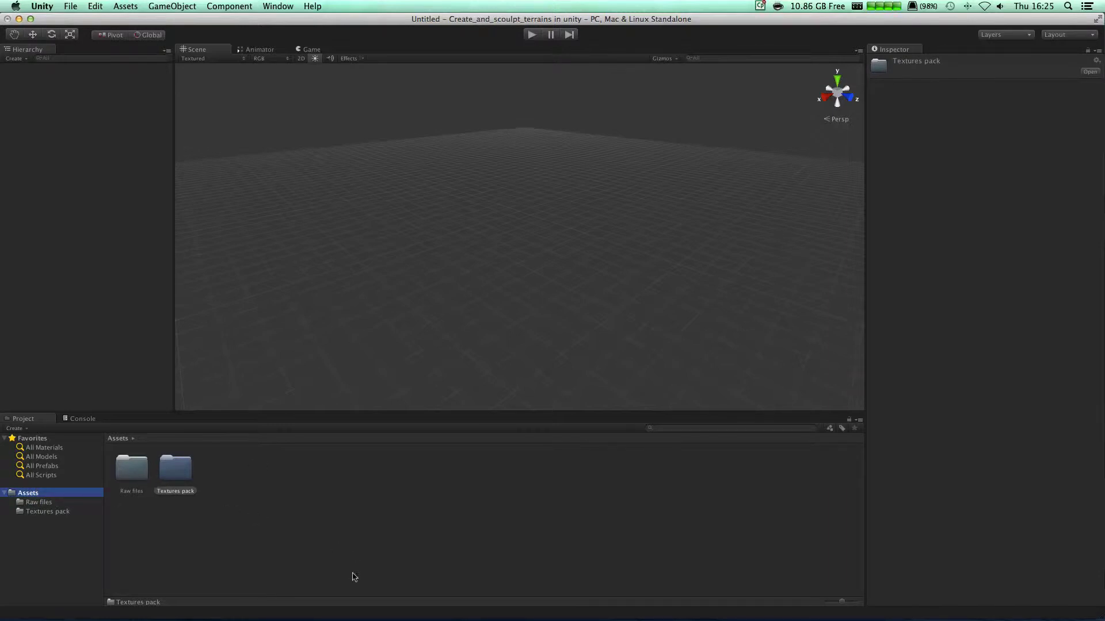
{"action": "left_click", "coordinate": [402, 290]}
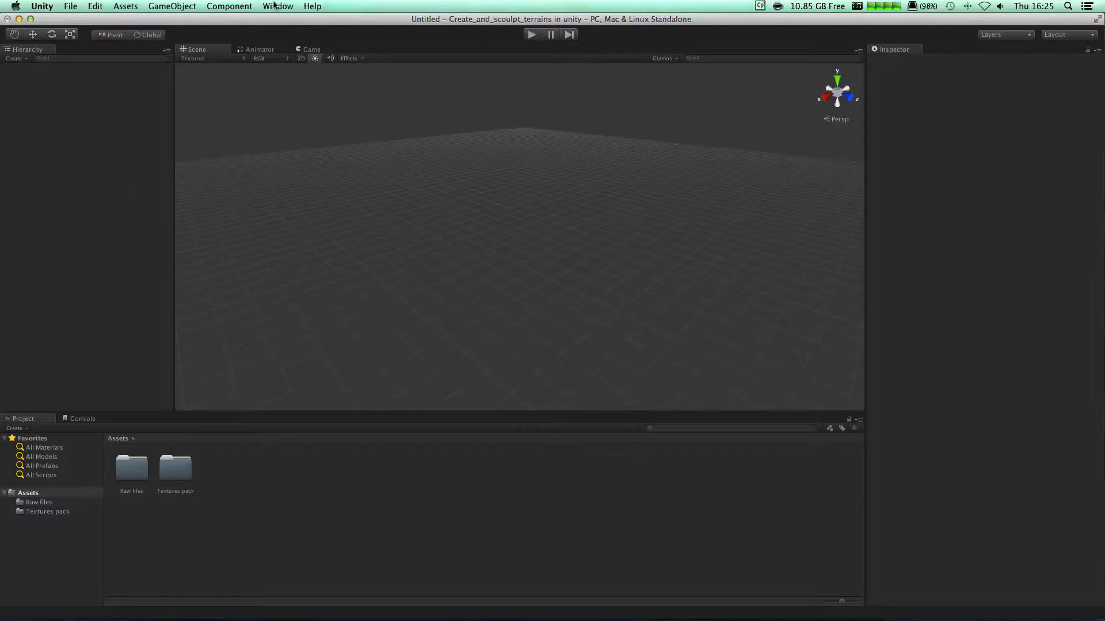
Open the Asset Store and search it for "terrain", moving the store window aside
{"action": "left_click", "coordinate": [275, 6]}
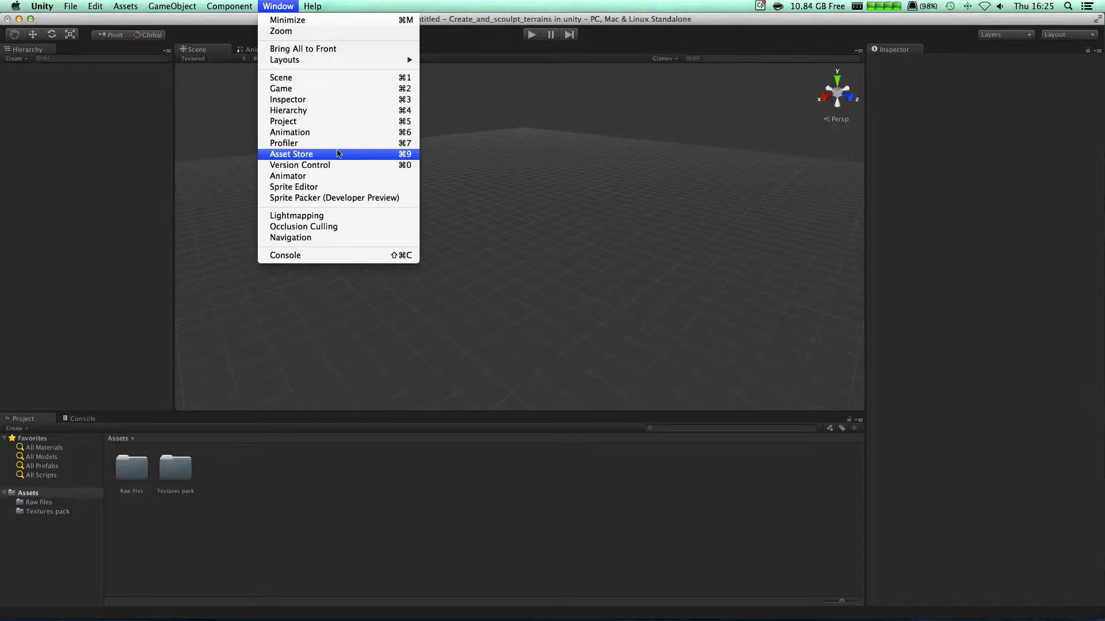
{"action": "left_click", "coordinate": [338, 154]}
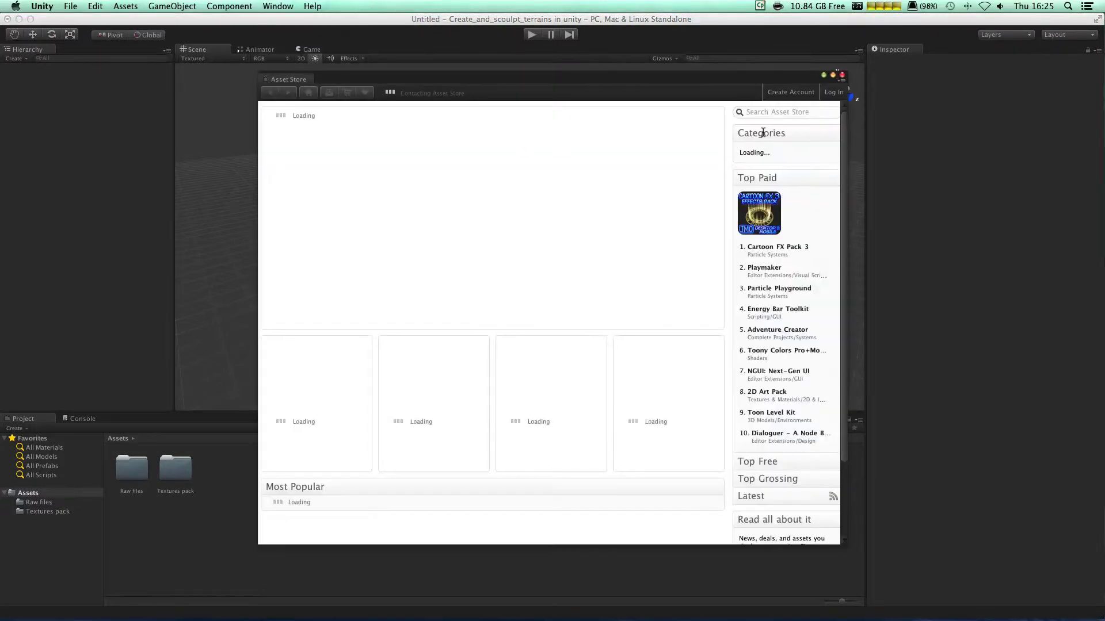
{"action": "left_click", "coordinate": [758, 112]}
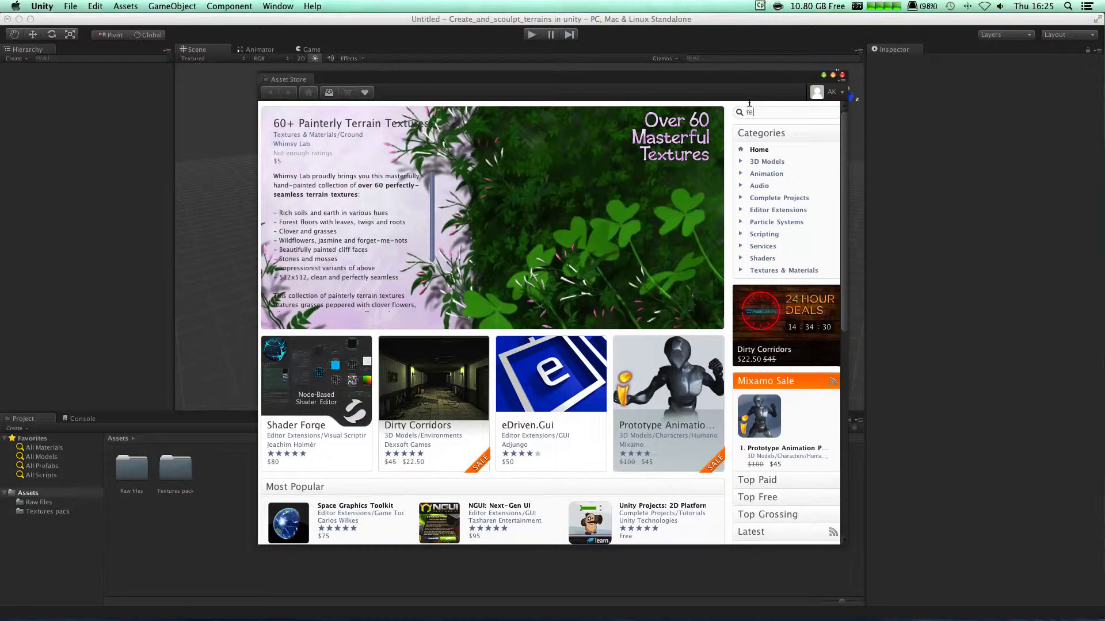
{"action": "key", "text": "Return"}
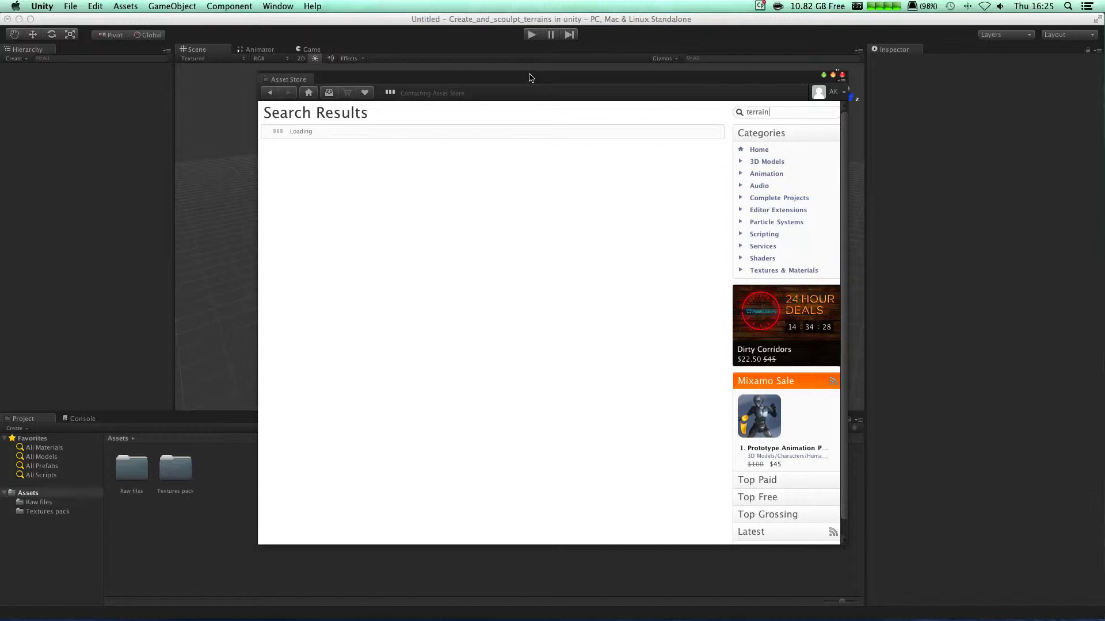
{"action": "left_click_drag", "start_coordinate": [531, 77], "coordinate": [604, 68]}
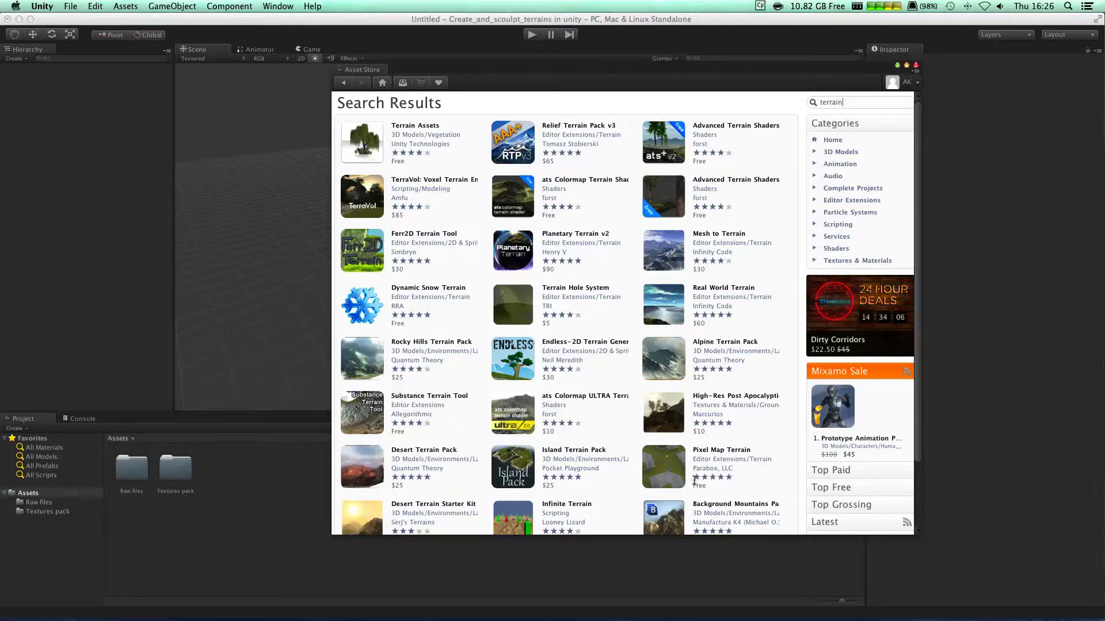
Import all items of the free Terrain Assets package by Unity Technologies into the project and close the Asset Store
{"action": "left_click", "coordinate": [415, 129]}
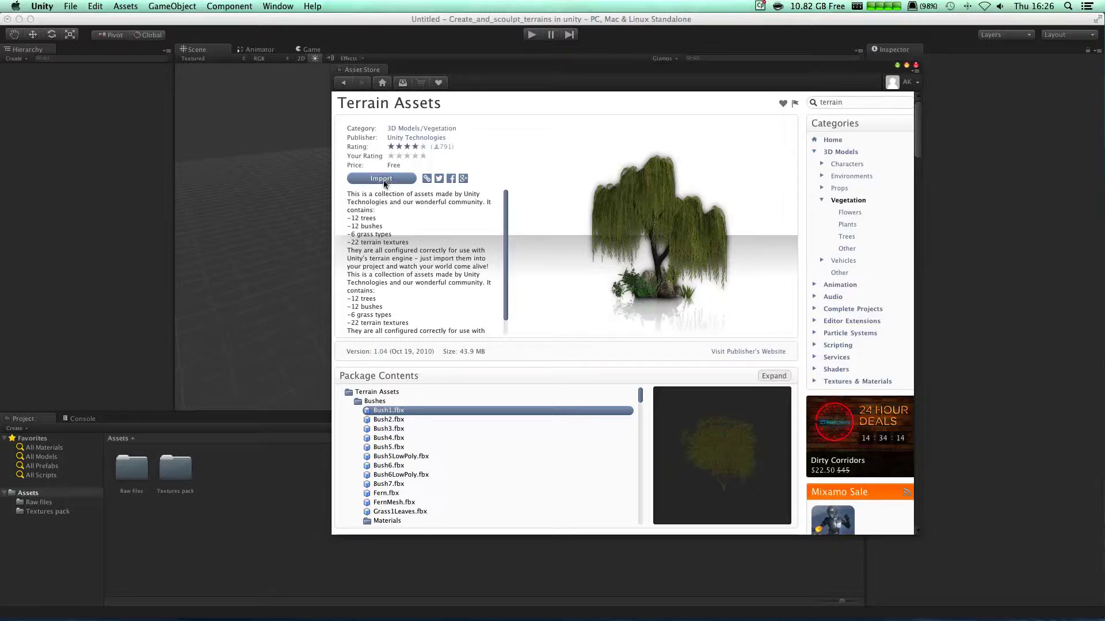
{"action": "left_click", "coordinate": [382, 181]}
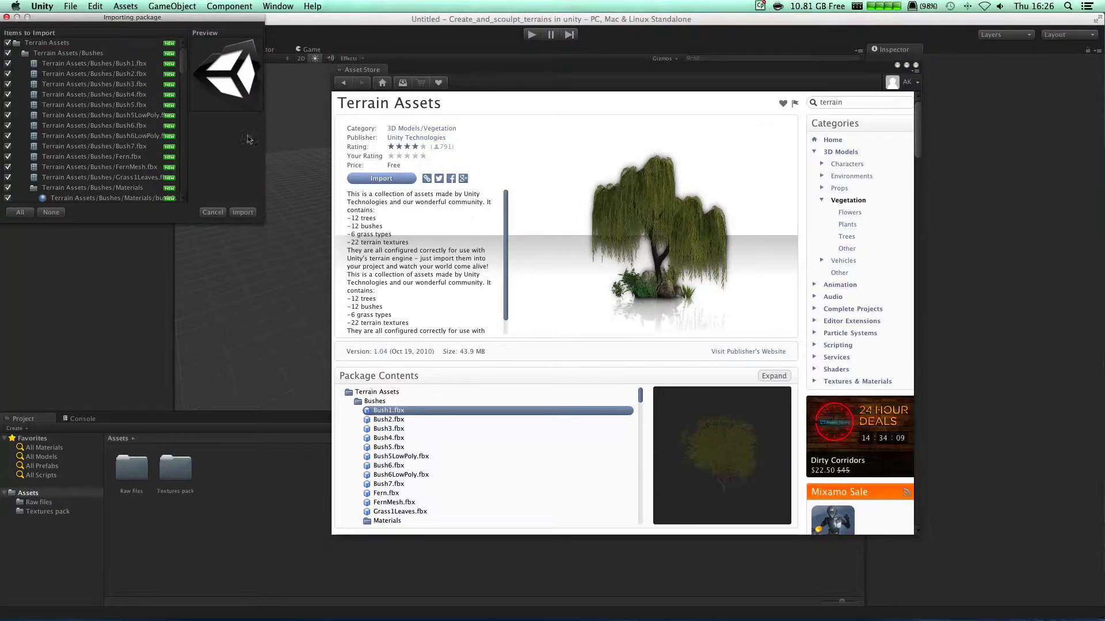
{"action": "left_click", "coordinate": [241, 213]}
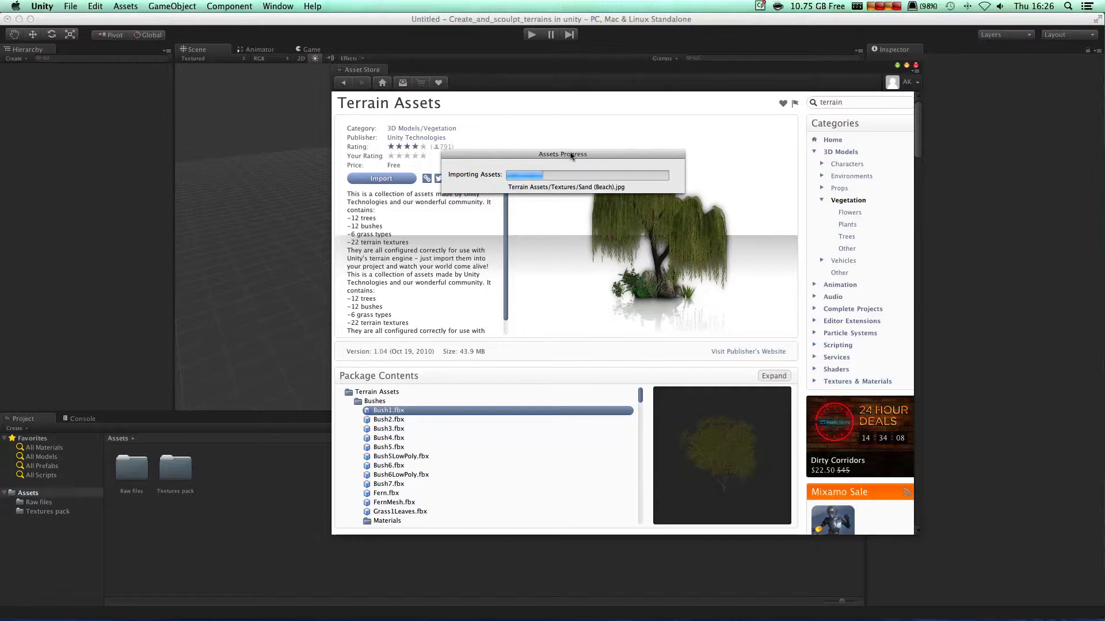
{"action": "left_click_drag", "start_coordinate": [571, 155], "coordinate": [152, 112]}
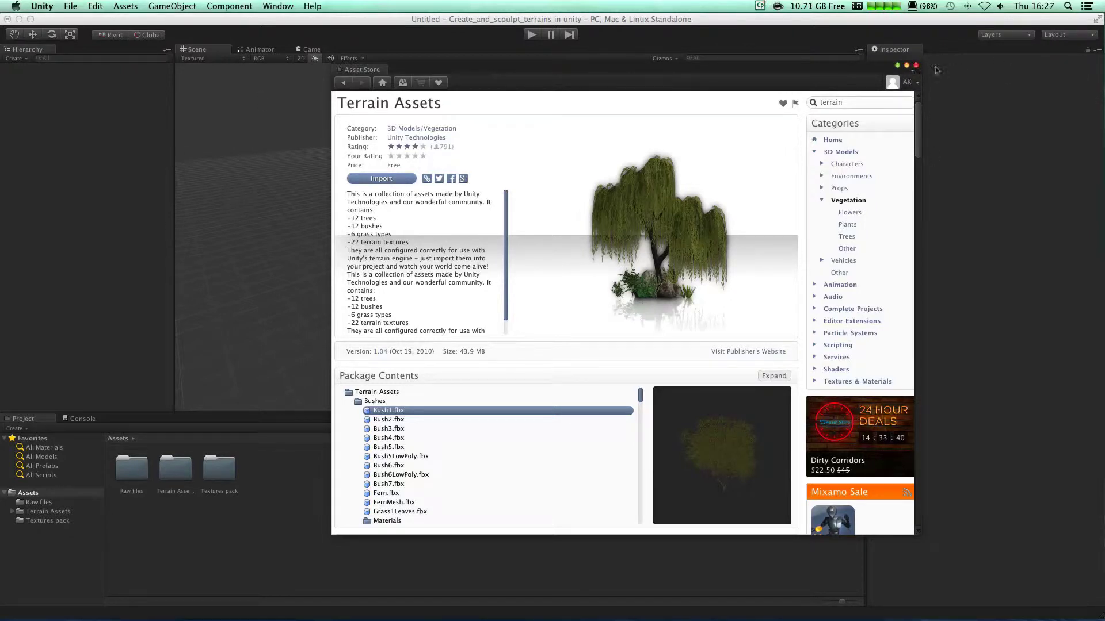
{"action": "left_click", "coordinate": [913, 64]}
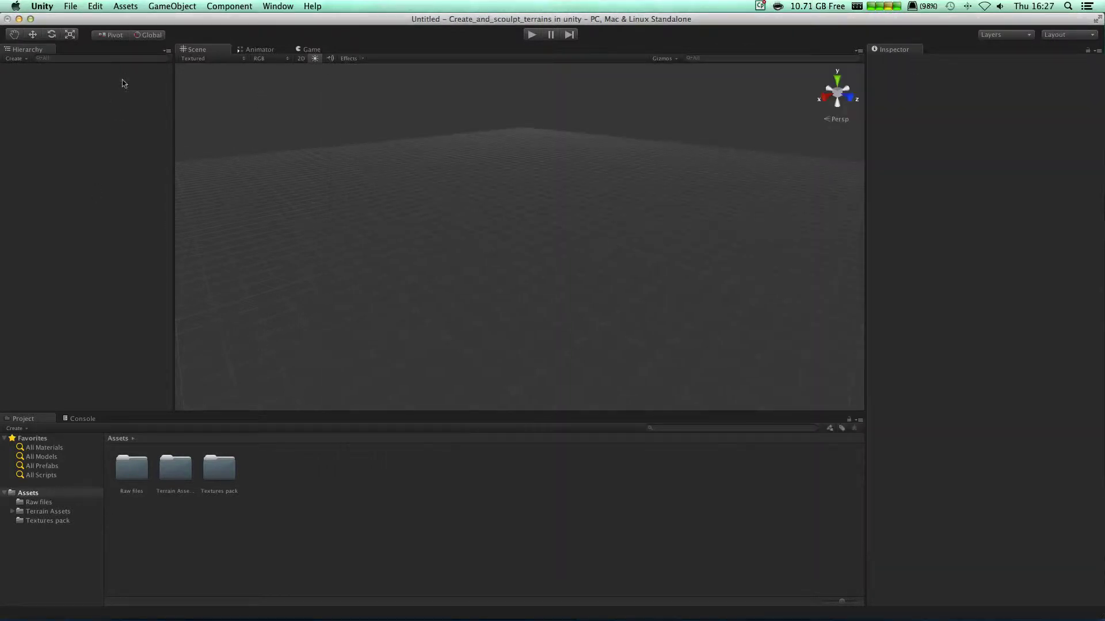
Import the complete Character Controllers standard package into the project
{"action": "left_click", "coordinate": [123, 5]}
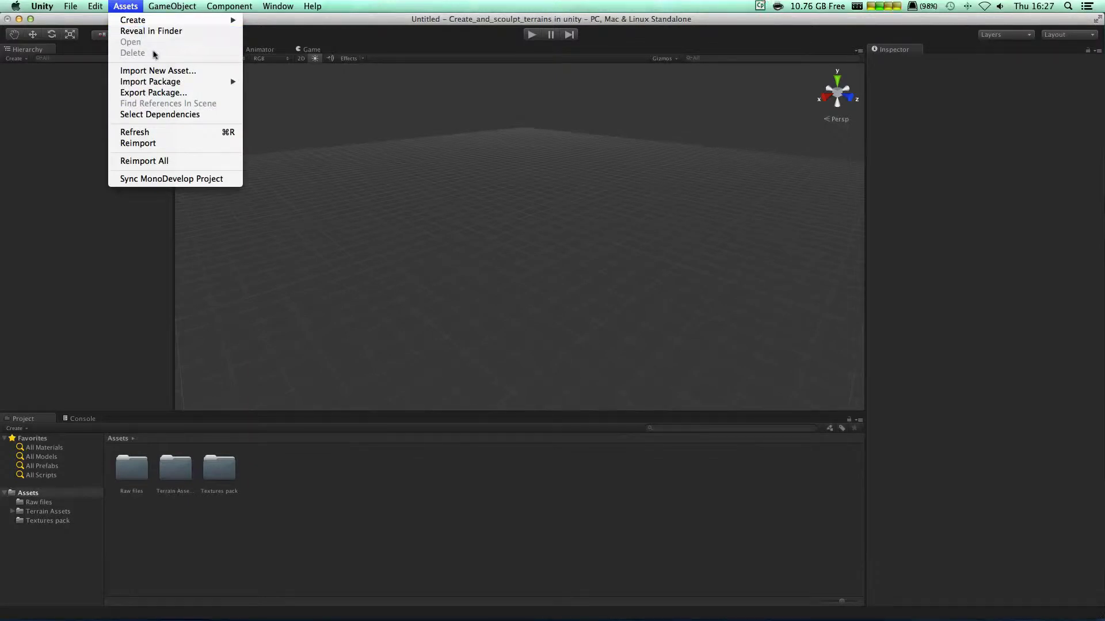
{"action": "mouse_move", "coordinate": [167, 81]}
{"action": "left_click", "coordinate": [318, 100]}
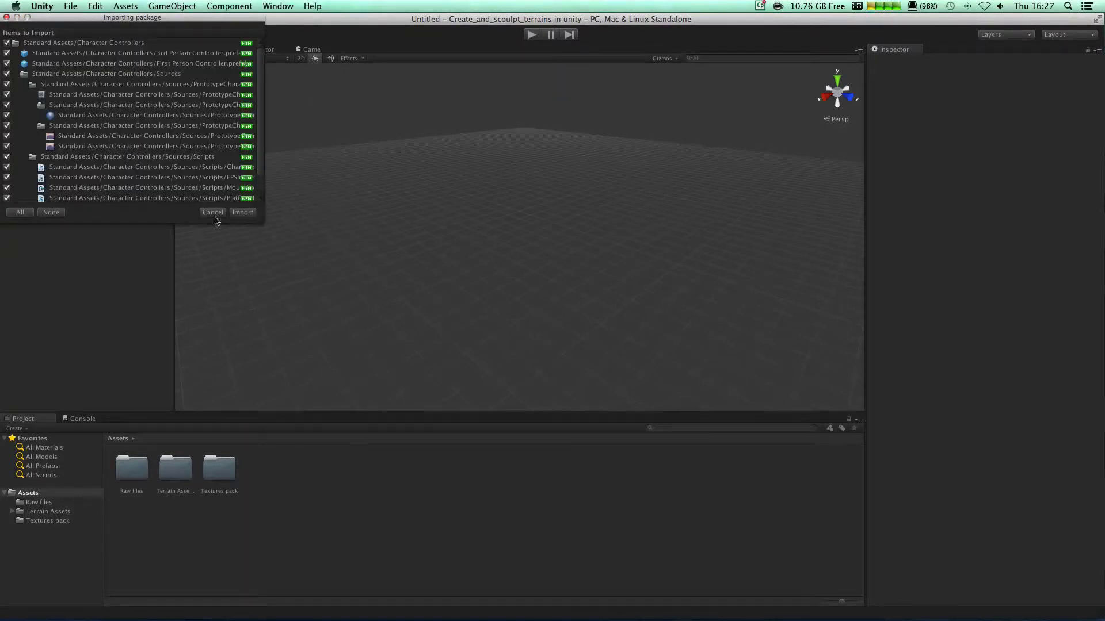
{"action": "left_click", "coordinate": [239, 213]}
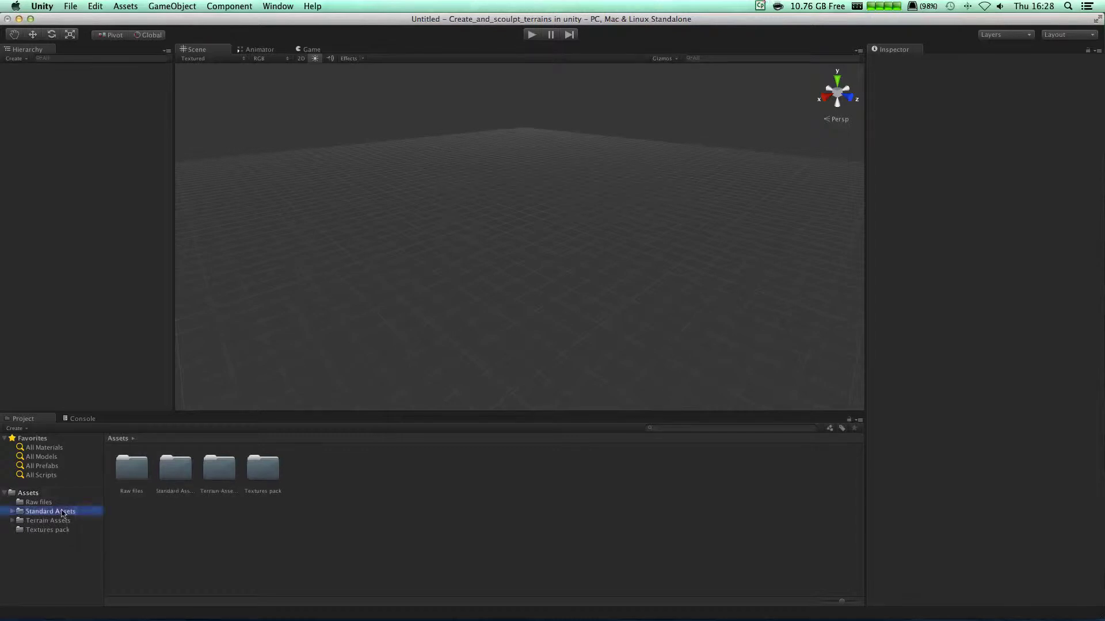
Examine the contents of the Character Controllers folder inside Standard Assets
{"action": "left_click", "coordinate": [62, 512]}
{"action": "left_click", "coordinate": [130, 469]}
{"action": "double_click", "coordinate": [131, 470]}
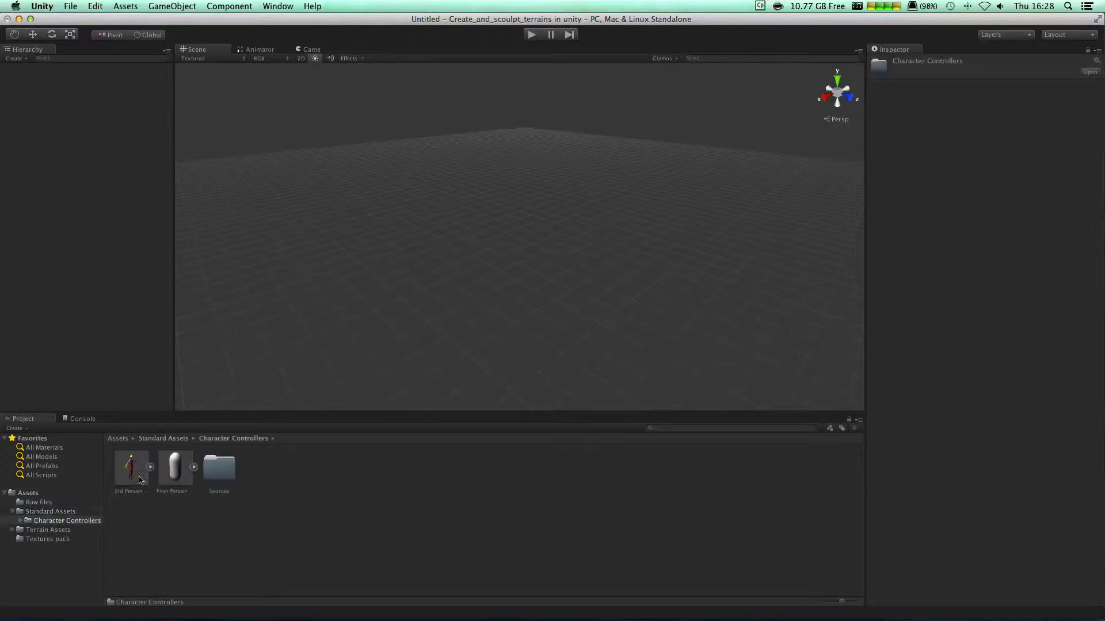
Examine the Bushes, Grass, Rocks, Textures and Trees Ambient-Occlusion folders in Terrain Assets, and return to the collapsed Assets root
{"action": "left_click", "coordinate": [57, 530]}
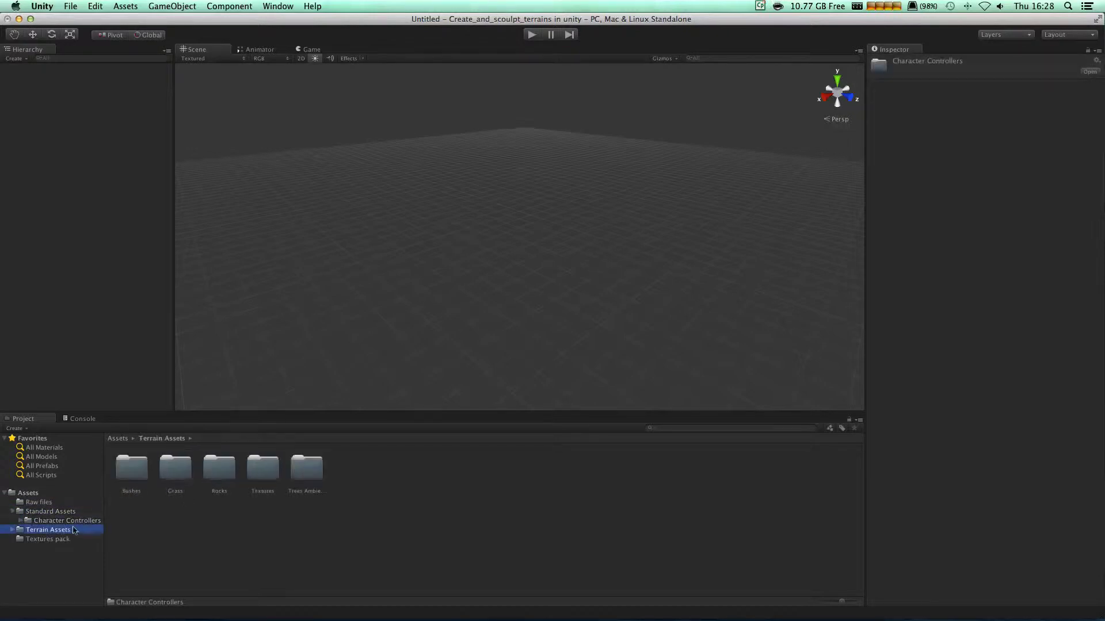
{"action": "double_click", "coordinate": [132, 469]}
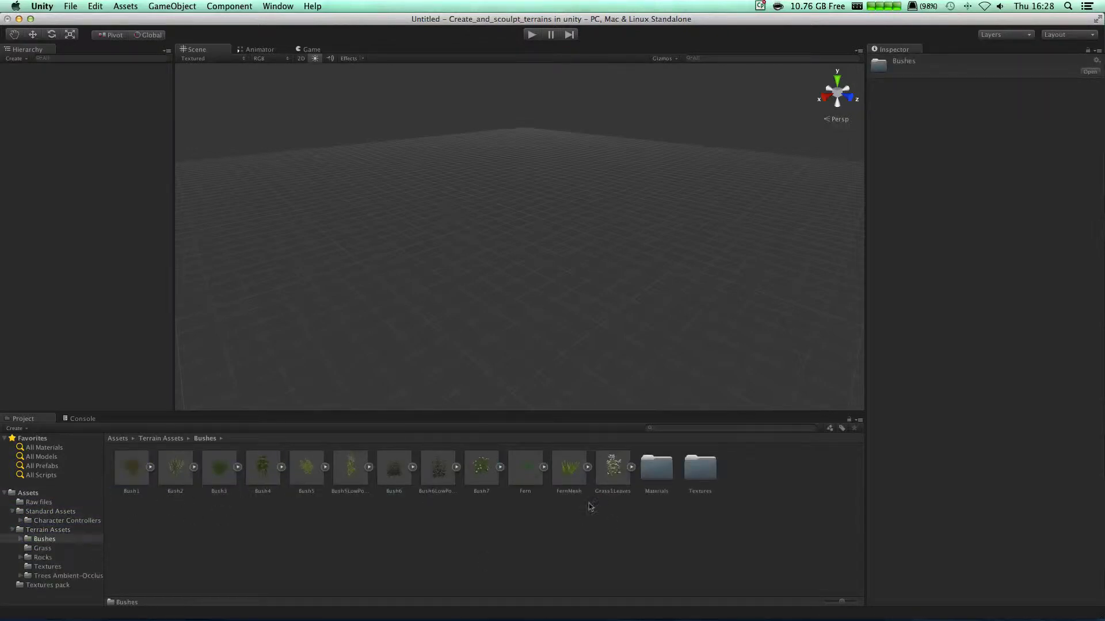
{"action": "left_click", "coordinate": [81, 550]}
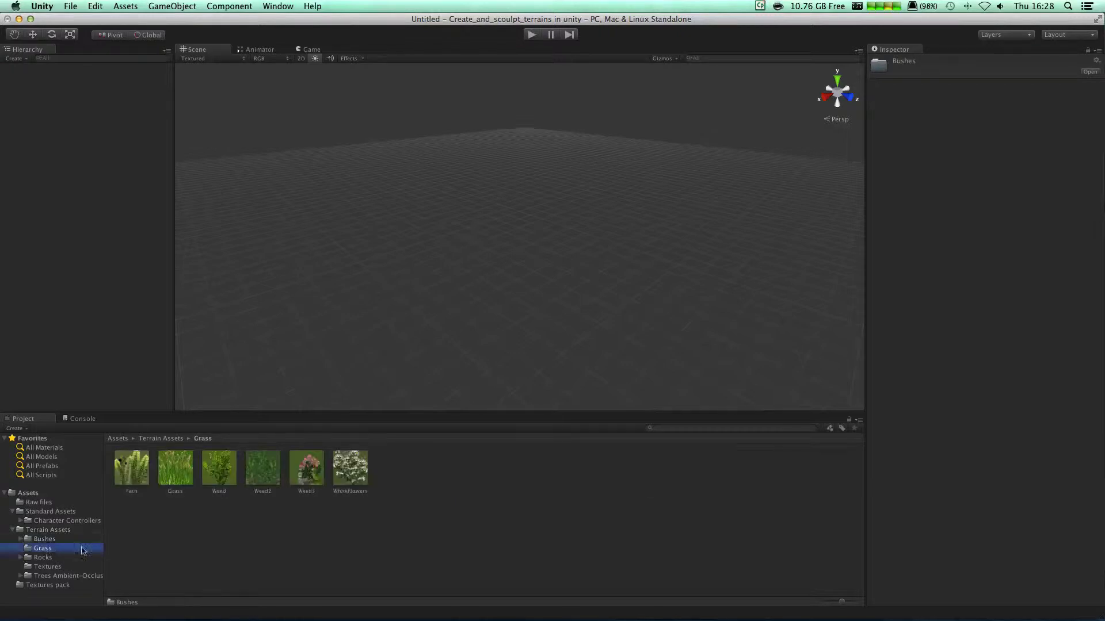
{"action": "left_click", "coordinate": [46, 538]}
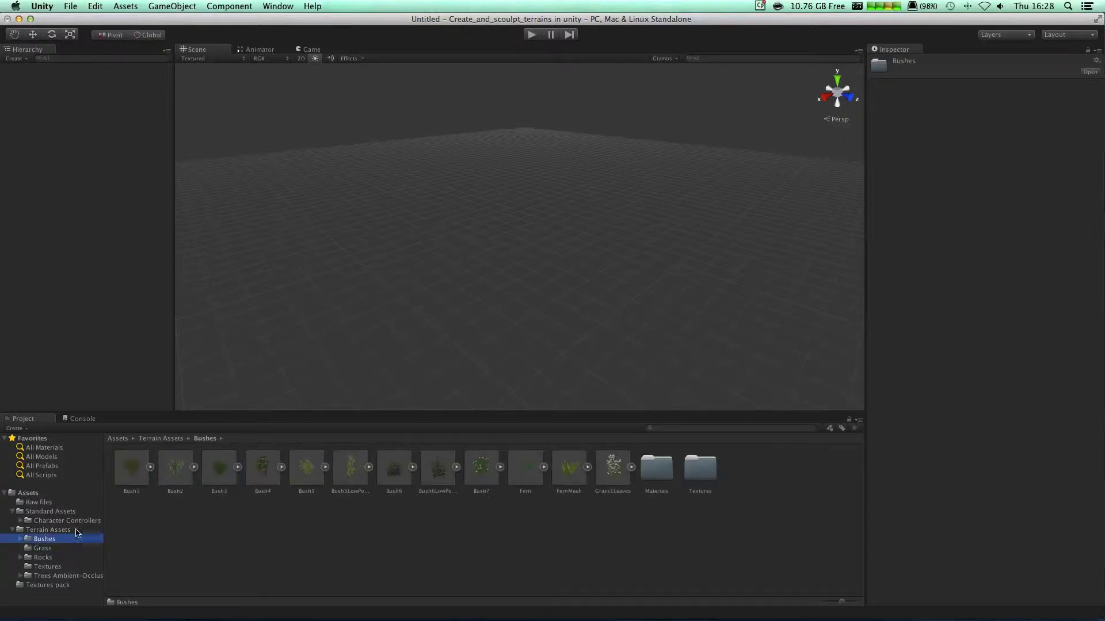
{"action": "left_click", "coordinate": [57, 548]}
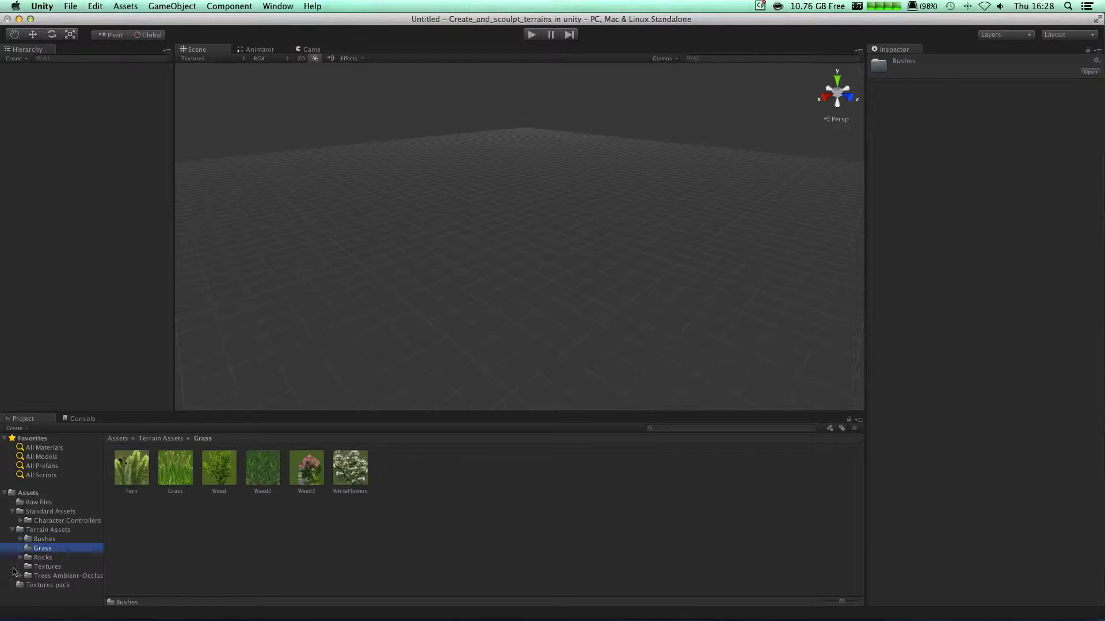
{"action": "left_click", "coordinate": [39, 558]}
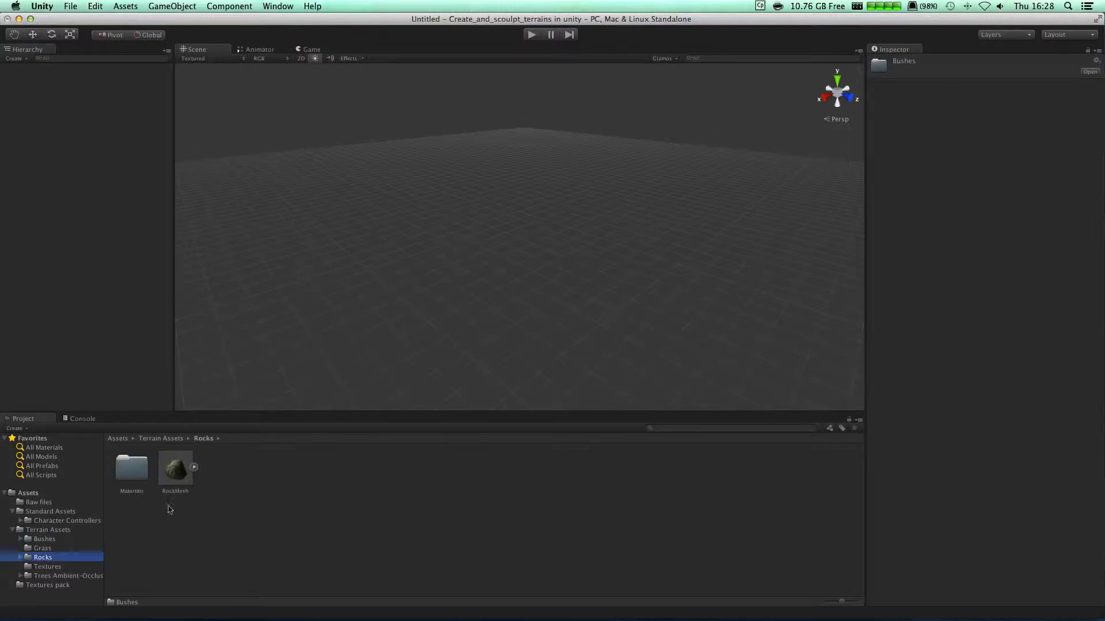
{"action": "left_click", "coordinate": [48, 567]}
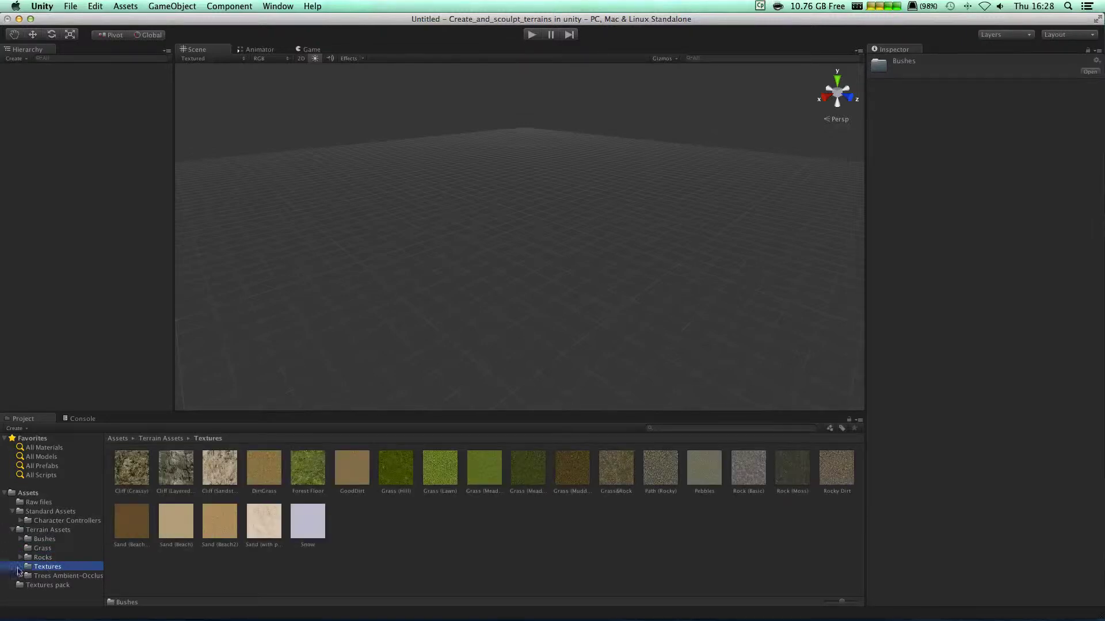
{"action": "left_click", "coordinate": [54, 576]}
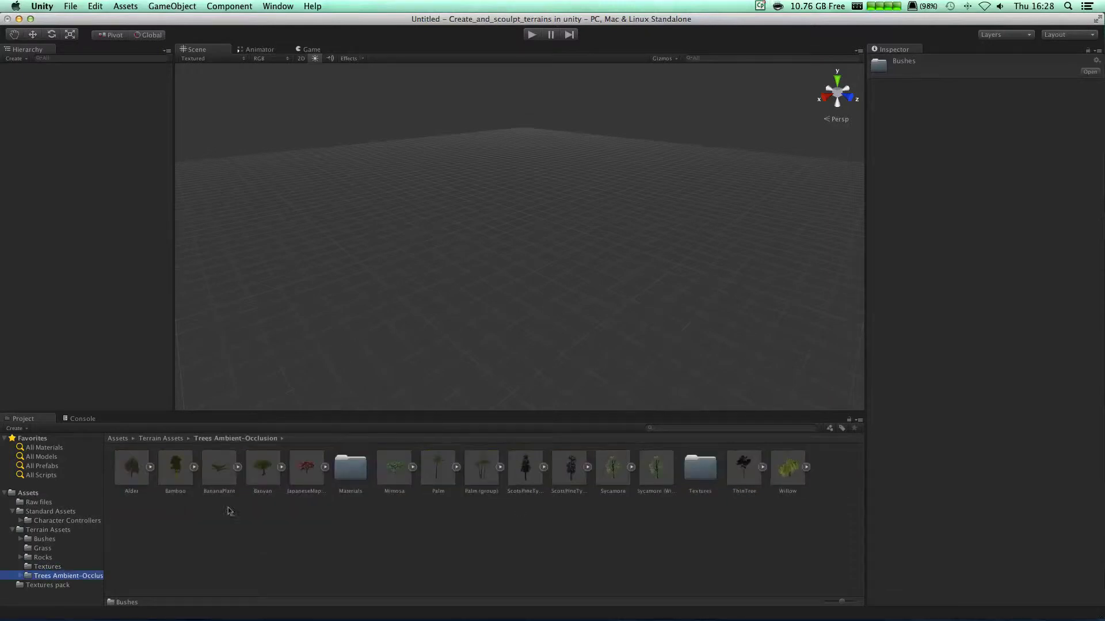
{"action": "left_click", "coordinate": [12, 511]}
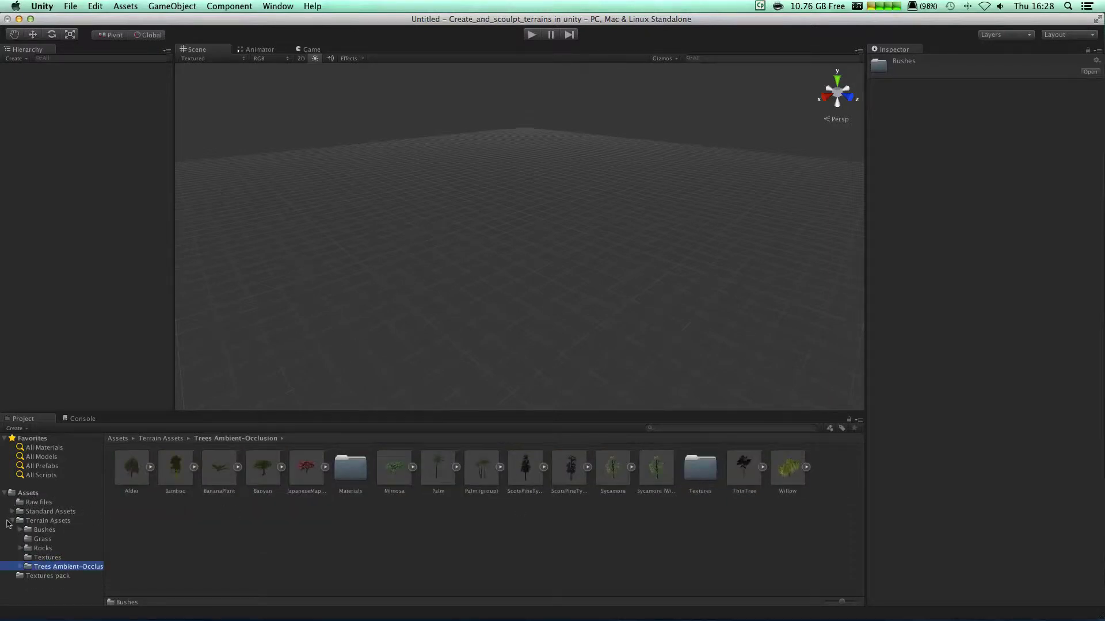
{"action": "left_click", "coordinate": [12, 520]}
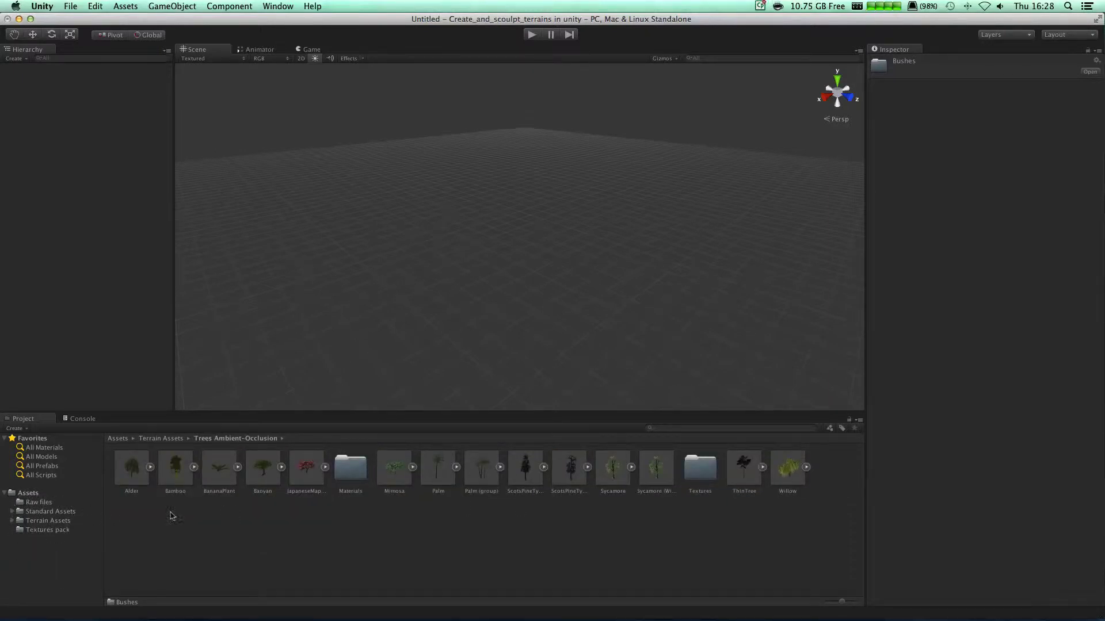
{"action": "left_click", "coordinate": [27, 493]}
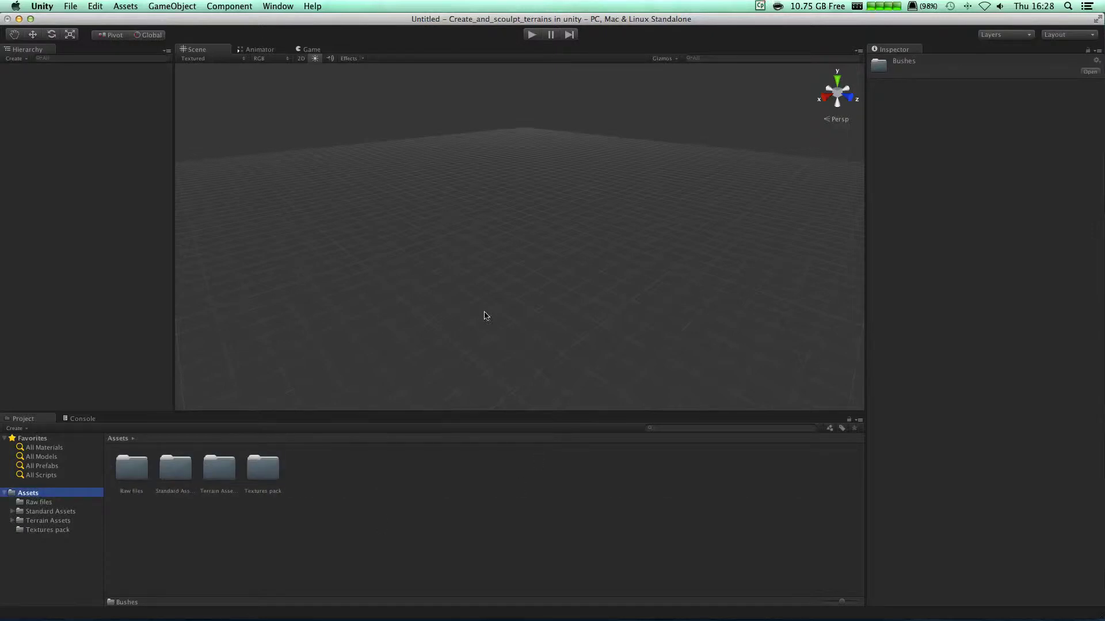
{"action": "left_click", "coordinate": [506, 264]}
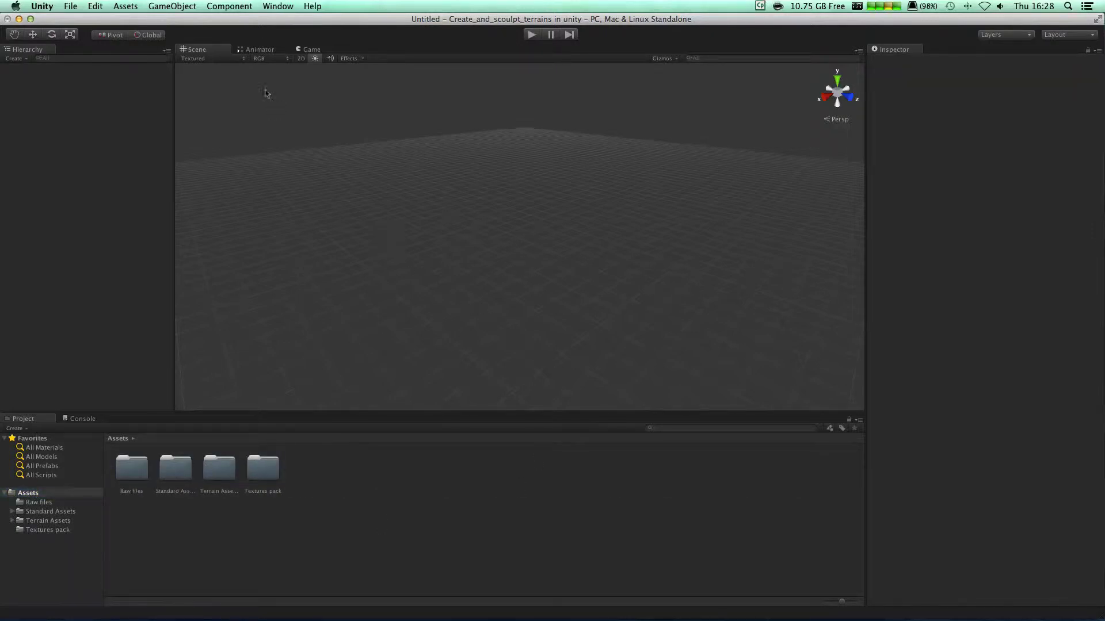
Create a new Terrain object in the scene and bring its whole extent into view
{"action": "left_click", "coordinate": [177, 7]}
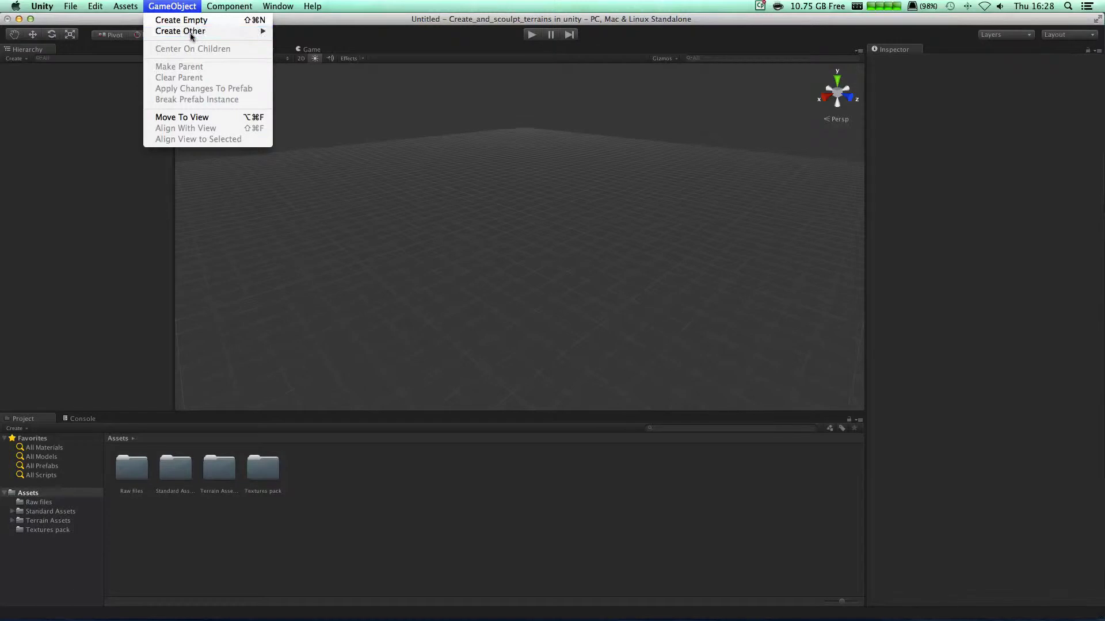
{"action": "mouse_move", "coordinate": [187, 29]}
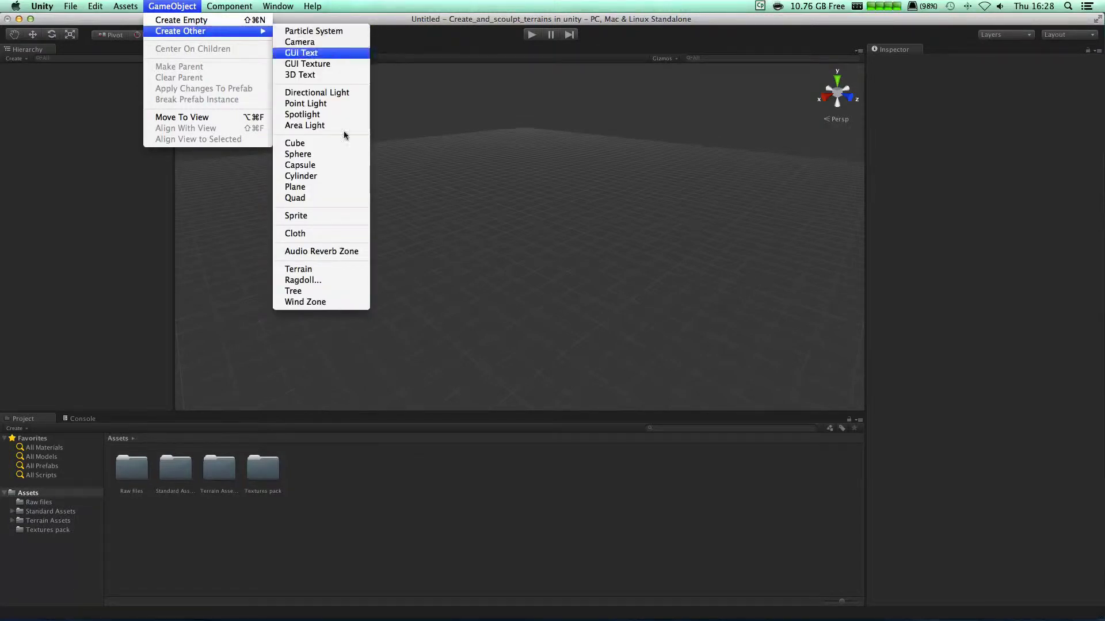
{"action": "left_click", "coordinate": [320, 268]}
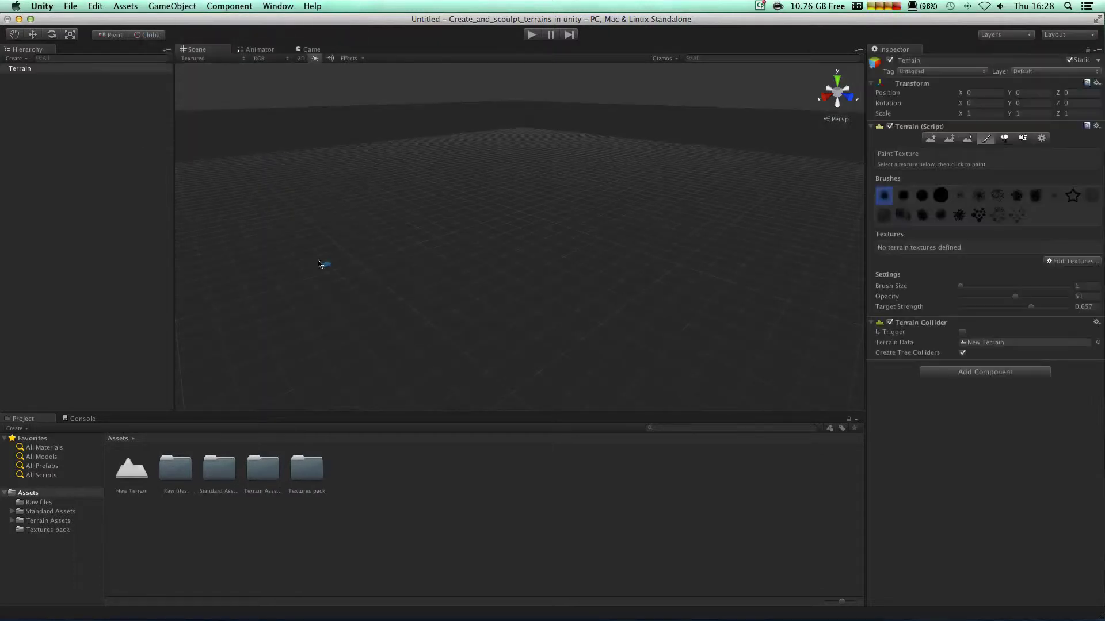
{"action": "scroll", "coordinate": [494, 250], "scroll_direction": "down", "scroll_amount": 15}
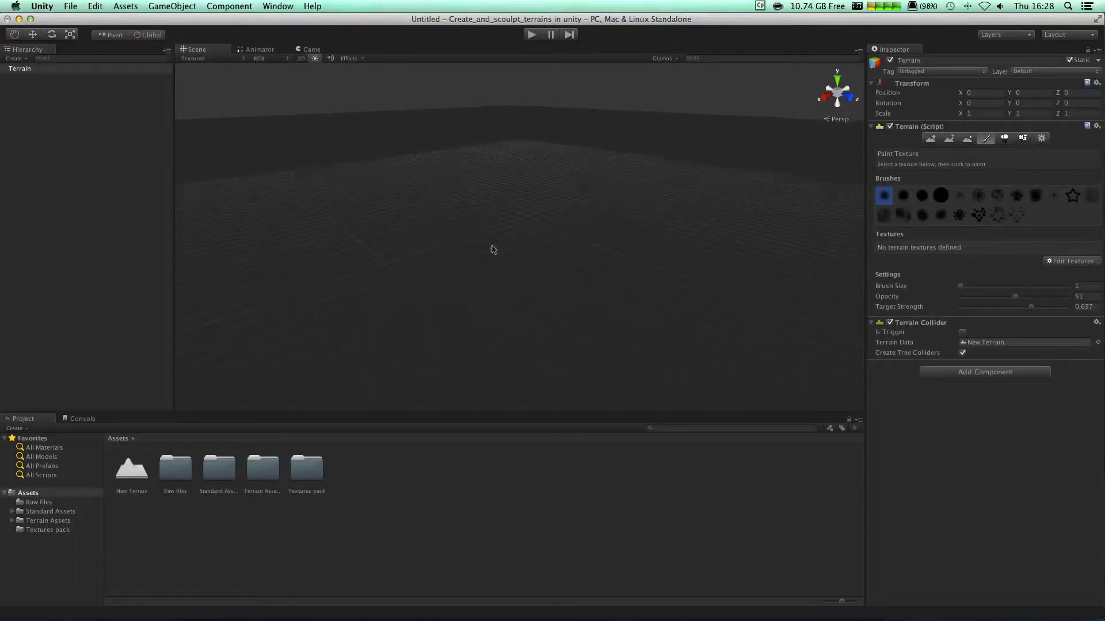
{"action": "scroll", "coordinate": [493, 250], "scroll_direction": "down", "scroll_amount": 10}
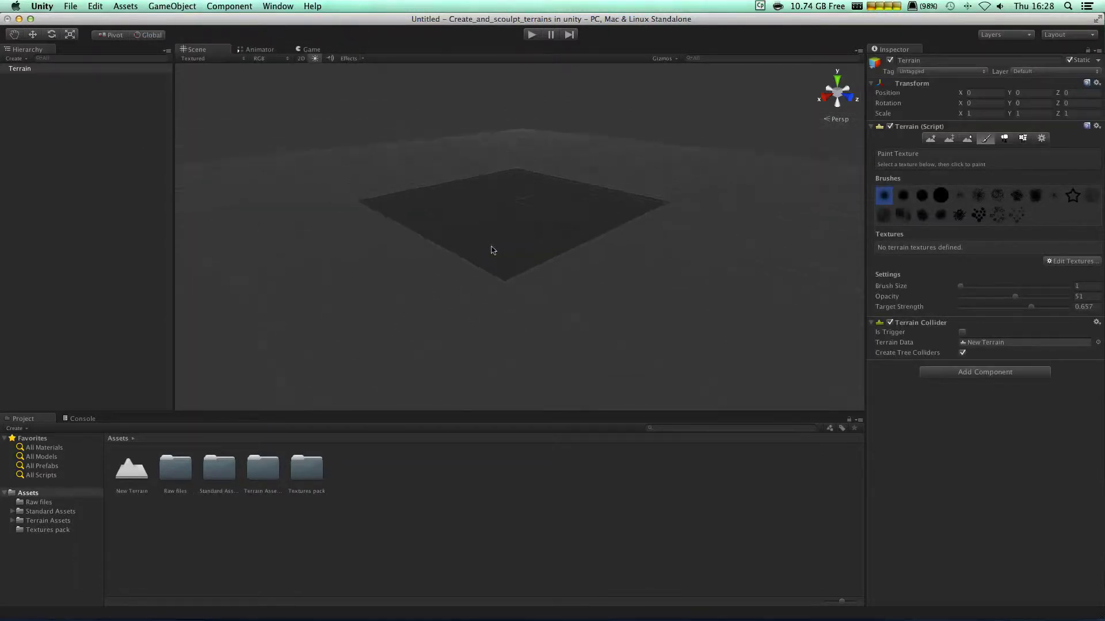
Look over the flat terrain, check the New Terrain asset in the project, and reselect the terrain in the scene
{"action": "scroll", "coordinate": [497, 257], "scroll_direction": "up", "scroll_amount": 5}
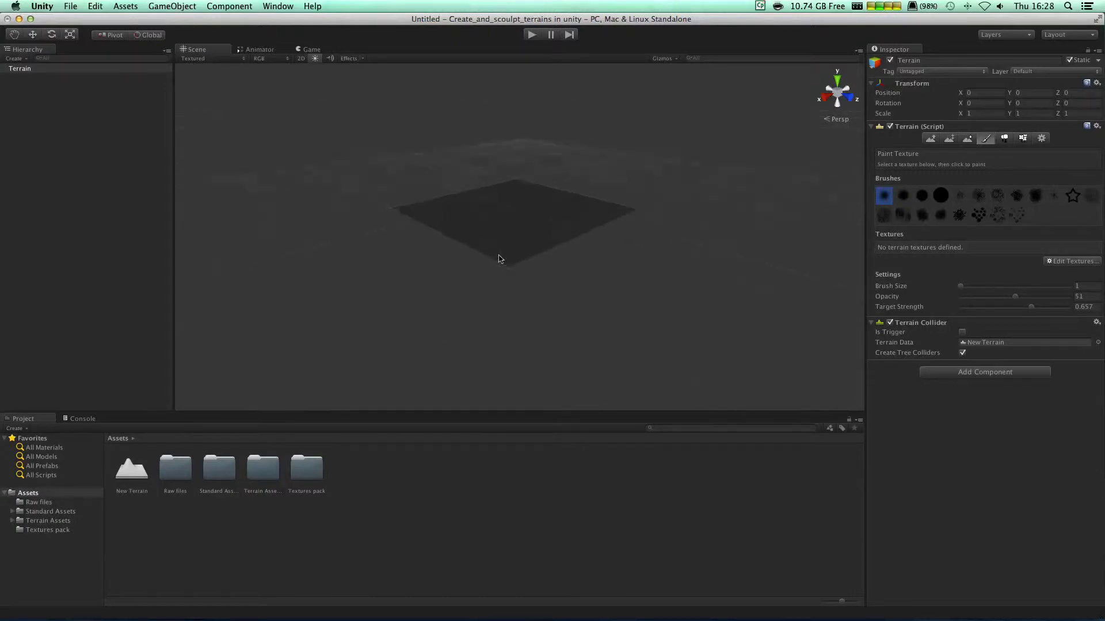
{"action": "scroll", "coordinate": [510, 254], "scroll_direction": "up", "scroll_amount": 5}
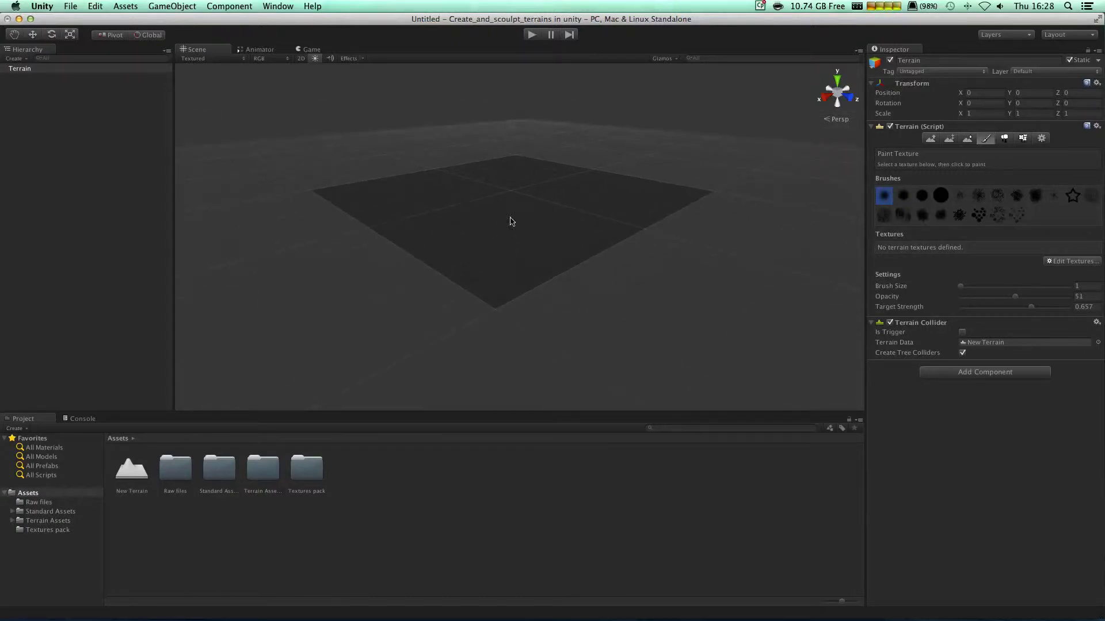
{"action": "left_click_drag", "start_coordinate": [511, 230], "coordinate": [615, 249], "text": "alt"}
{"action": "middle_click_drag", "start_coordinate": [415, 136], "coordinate": [519, 200]}
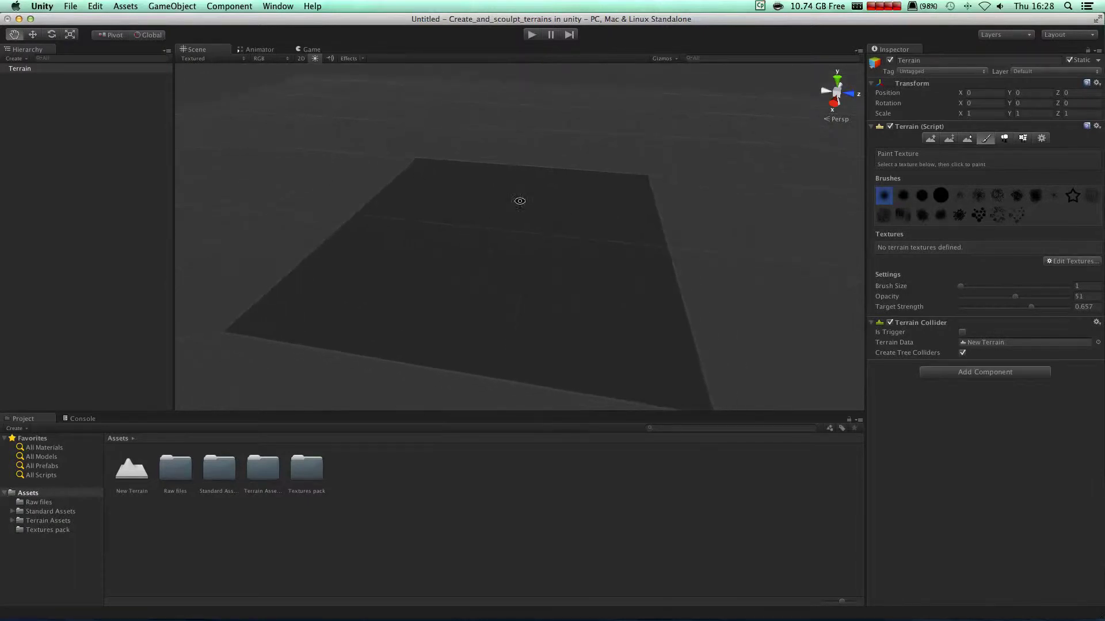
{"action": "left_click", "coordinate": [124, 471]}
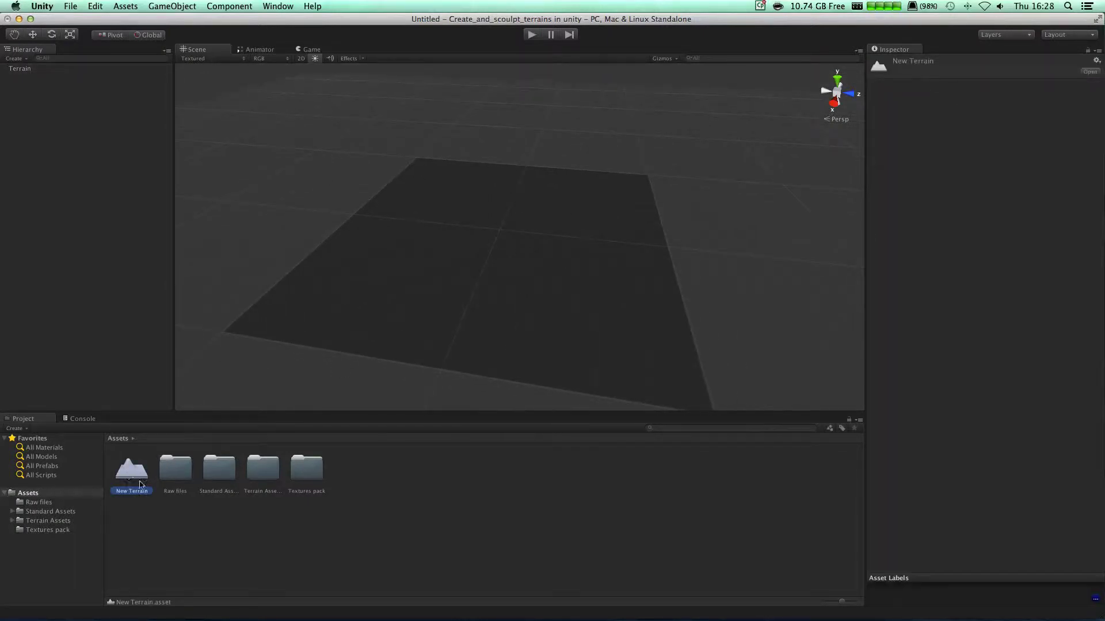
{"action": "left_click", "coordinate": [517, 279]}
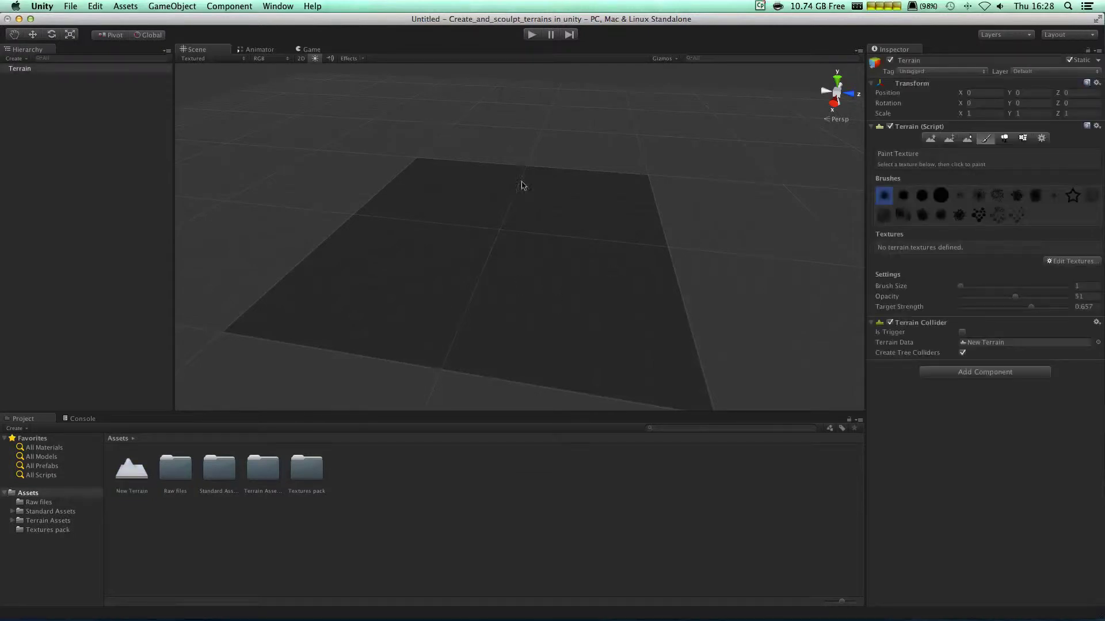
Add a directional light to the scene to illuminate the terrain
{"action": "left_click", "coordinate": [180, 5]}
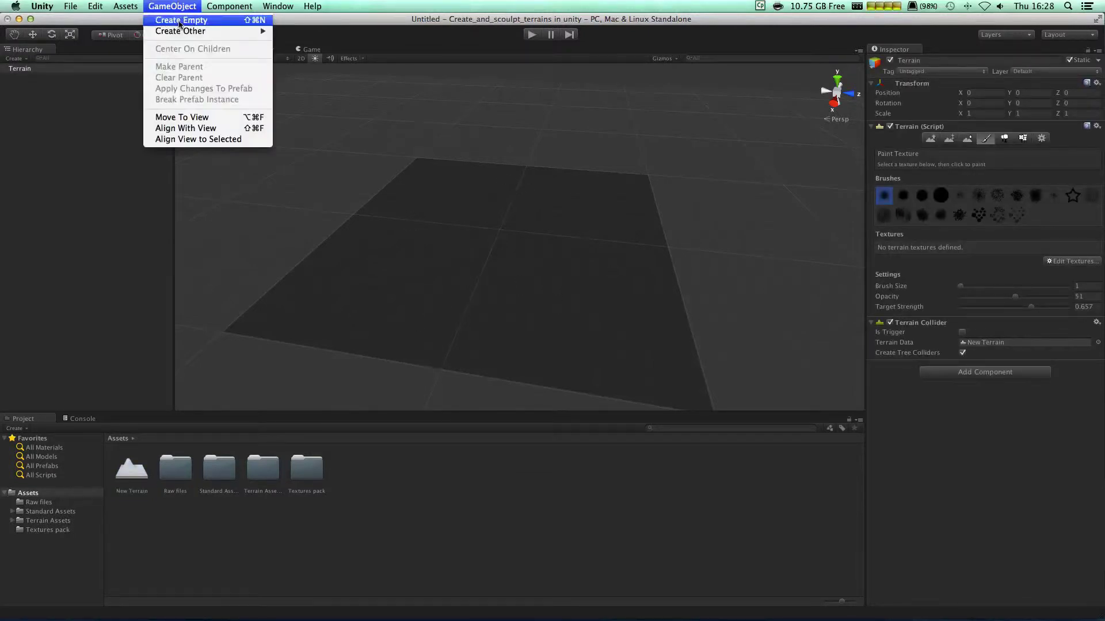
{"action": "mouse_move", "coordinate": [181, 30]}
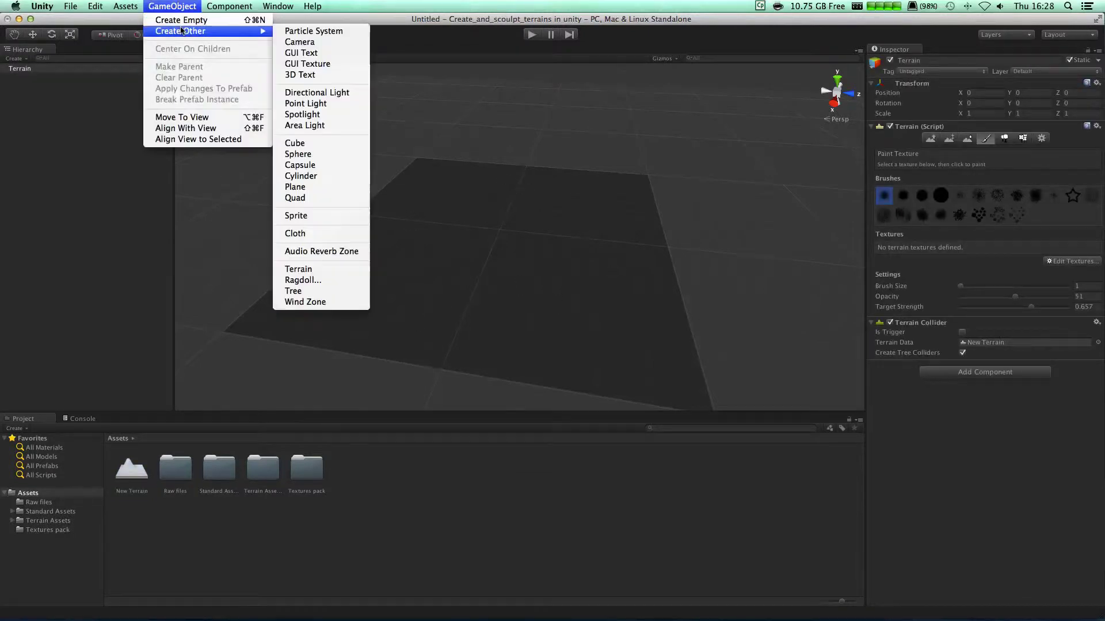
{"action": "left_click", "coordinate": [334, 93]}
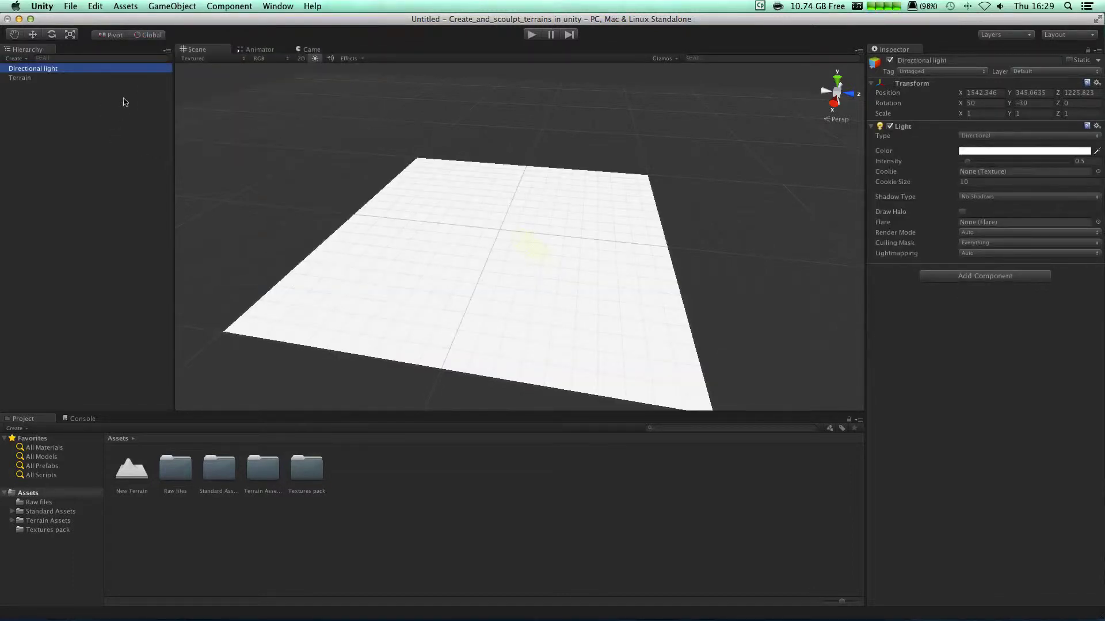
Select the Terrain object and show its Terrain Settings
{"action": "left_click", "coordinate": [84, 77]}
{"action": "left_click_drag", "start_coordinate": [762, 200], "coordinate": [636, 264], "text": "alt"}
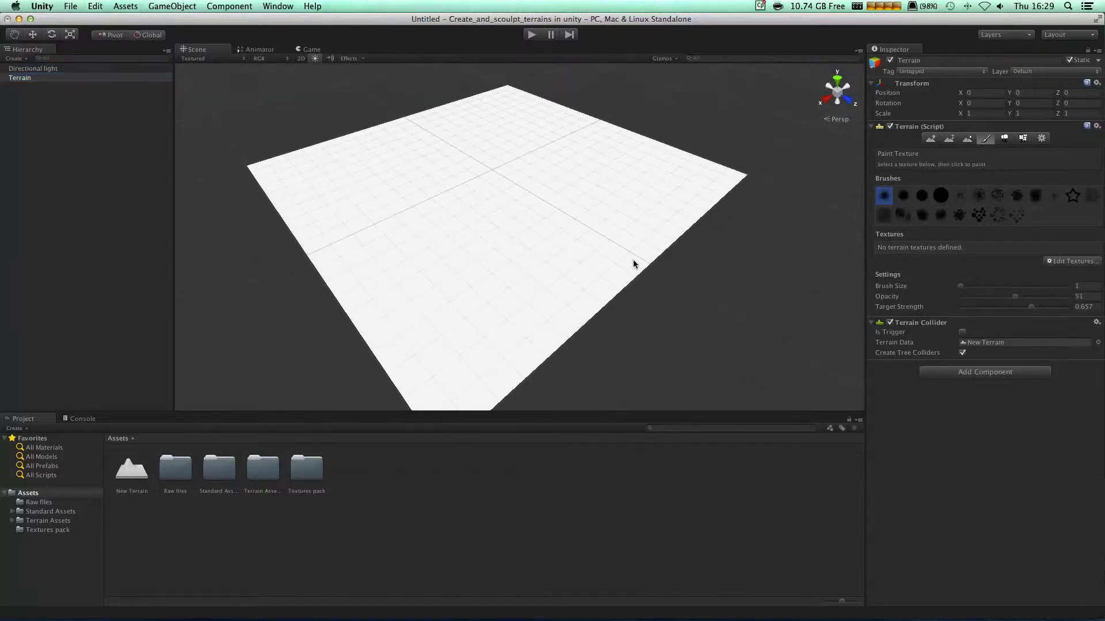
{"action": "left_click", "coordinate": [1041, 139]}
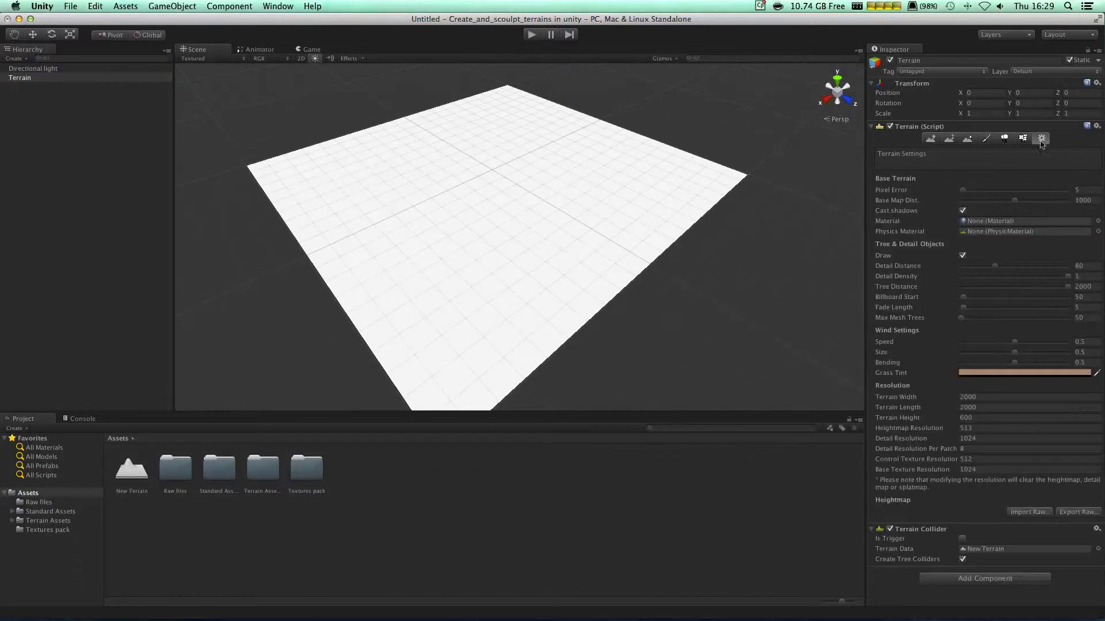
{"action": "left_click", "coordinate": [819, 302]}
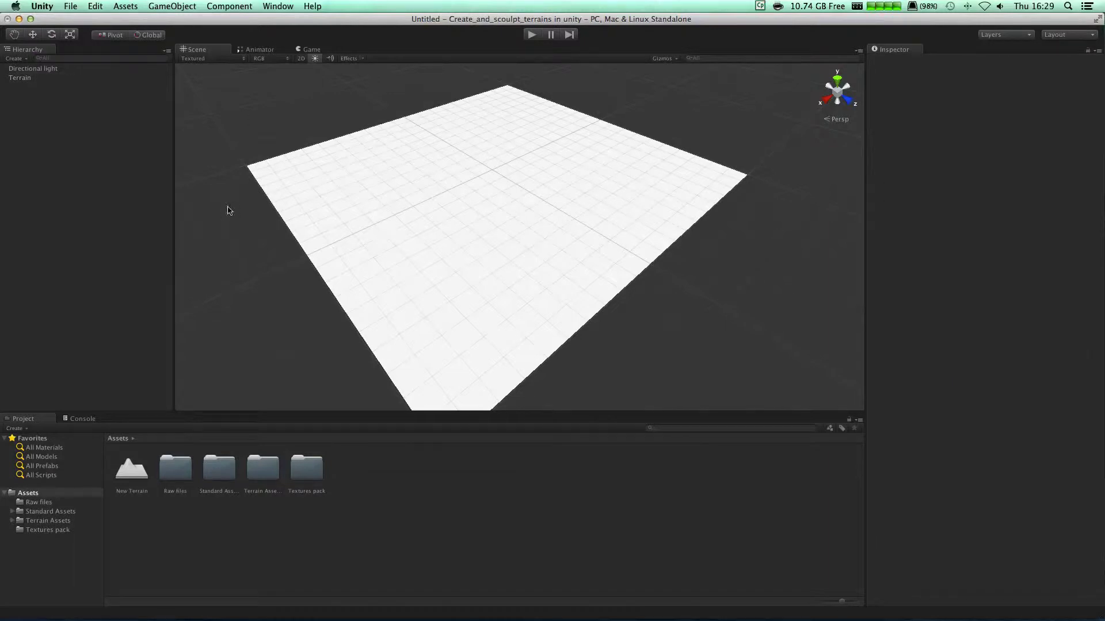
{"action": "left_click", "coordinate": [394, 200]}
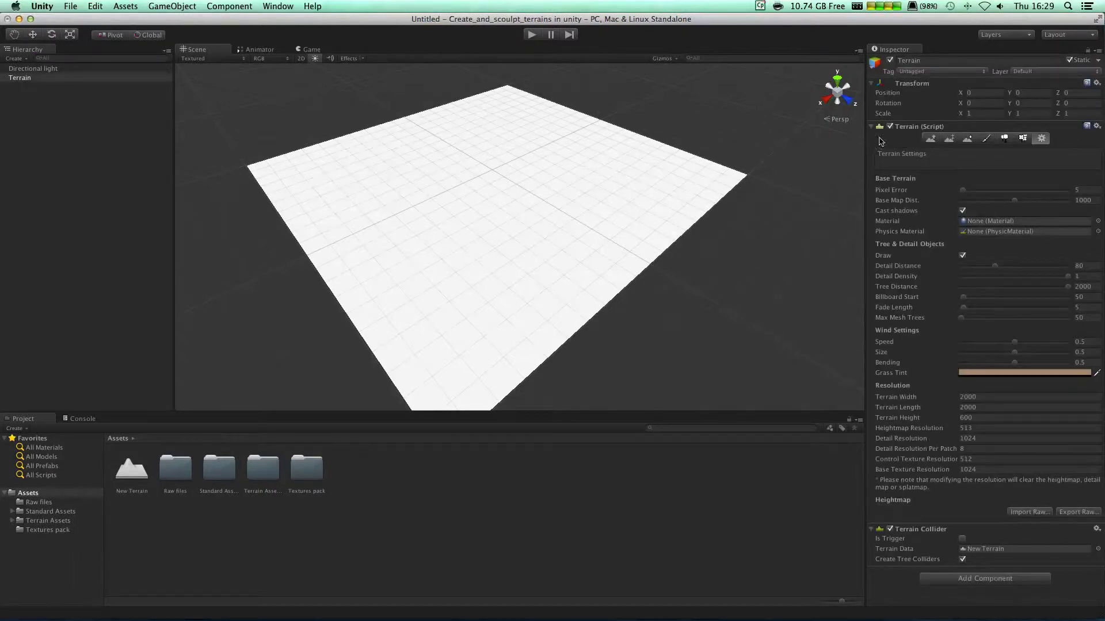
{"action": "left_click", "coordinate": [972, 126]}
{"action": "left_click", "coordinate": [1013, 127]}
Try a terrain width of 1000, and set the width back to 2000
{"action": "left_click", "coordinate": [985, 395]}
{"action": "type", "text": "1000"}
{"action": "key", "text": "Return"}
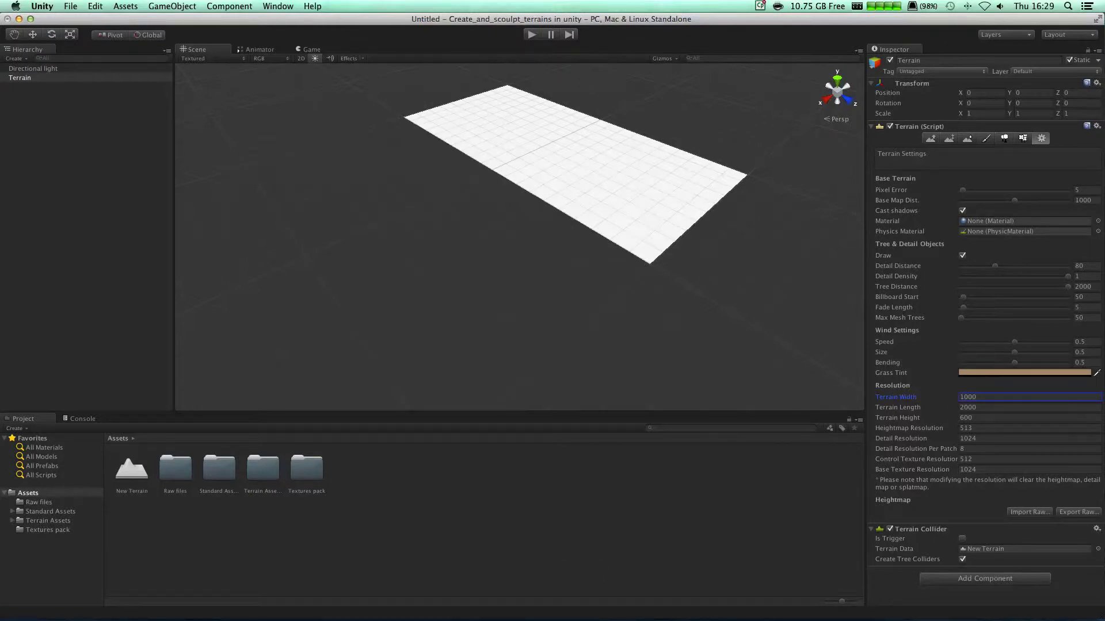
{"action": "type", "text": "2000"}
{"action": "key", "text": "Tab"}
{"action": "key", "text": "Tab"}
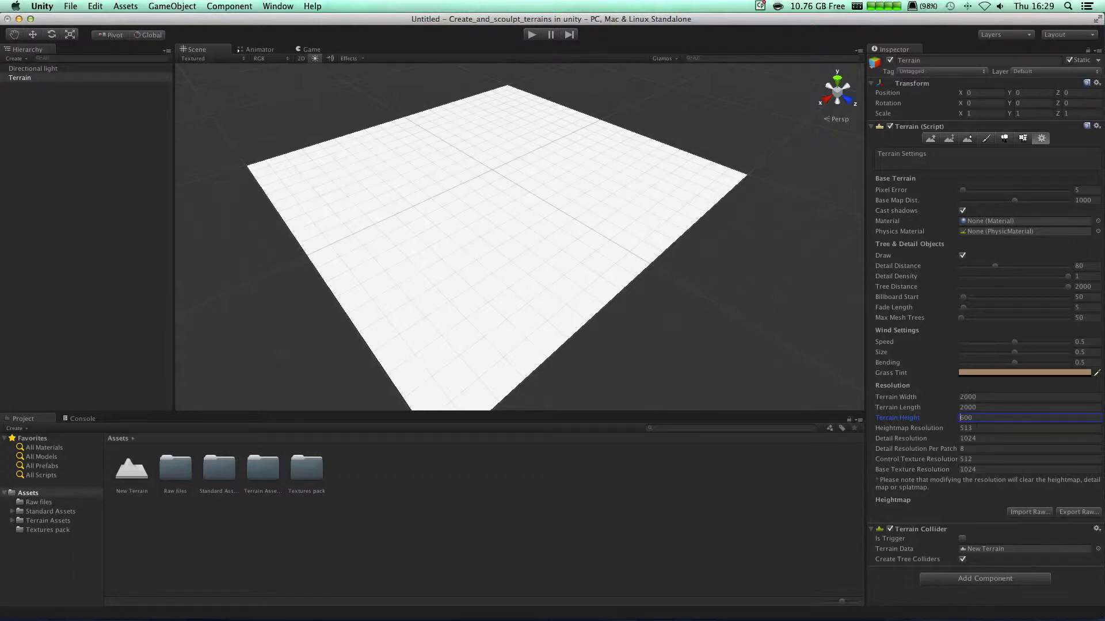
Review the terrain's heightmap resolution and length settings, and deselect the terrain
{"action": "left_click", "coordinate": [977, 427]}
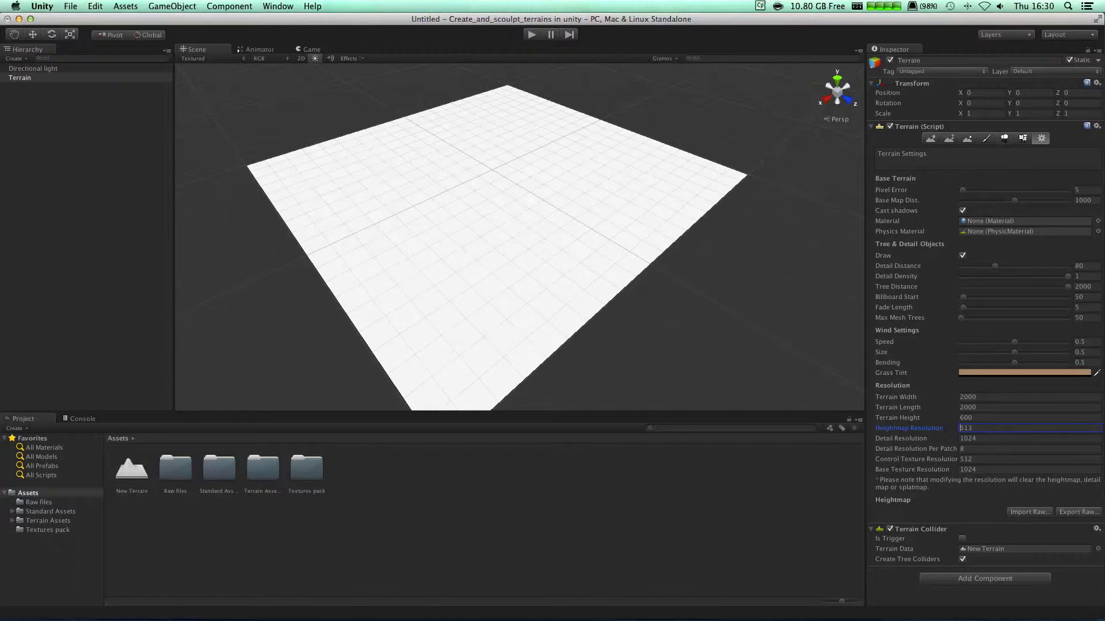
{"action": "left_click", "coordinate": [968, 407]}
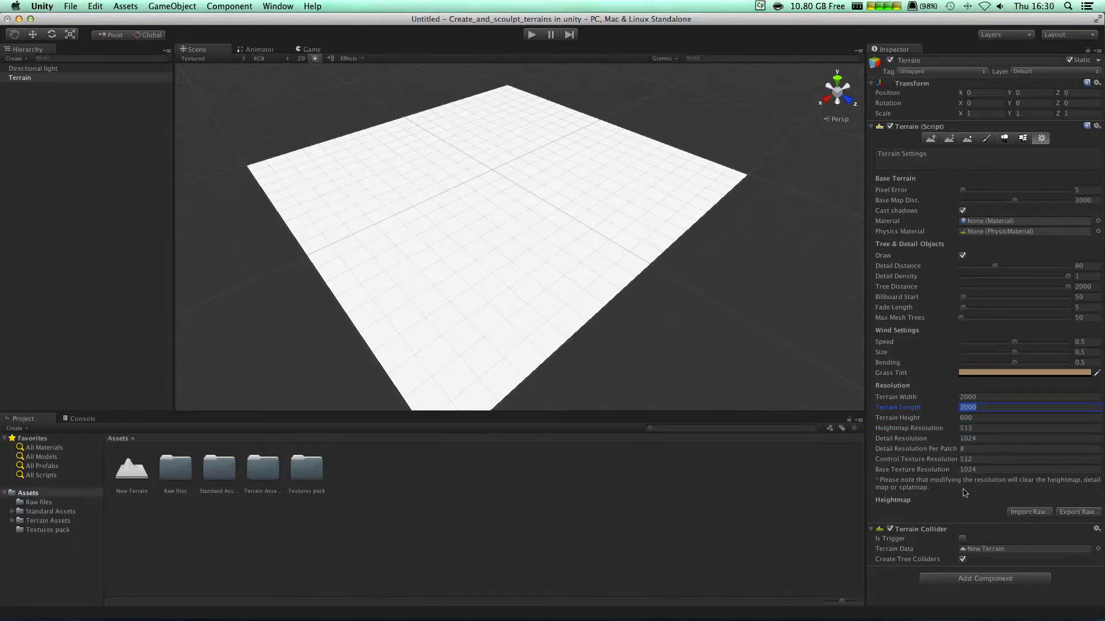
{"action": "key", "text": "Return"}
{"action": "left_click", "coordinate": [654, 299]}
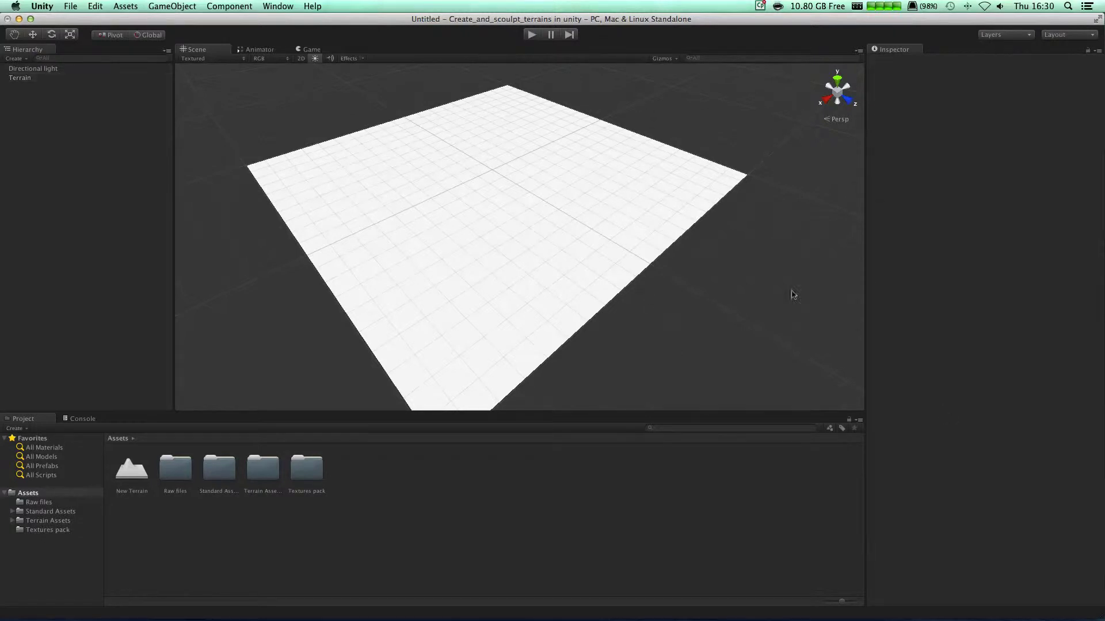
Import the raw heightmap 1.raw from the project's Raw files folder onto the terrain, accepting the proposed import settings
{"action": "left_click", "coordinate": [536, 223]}
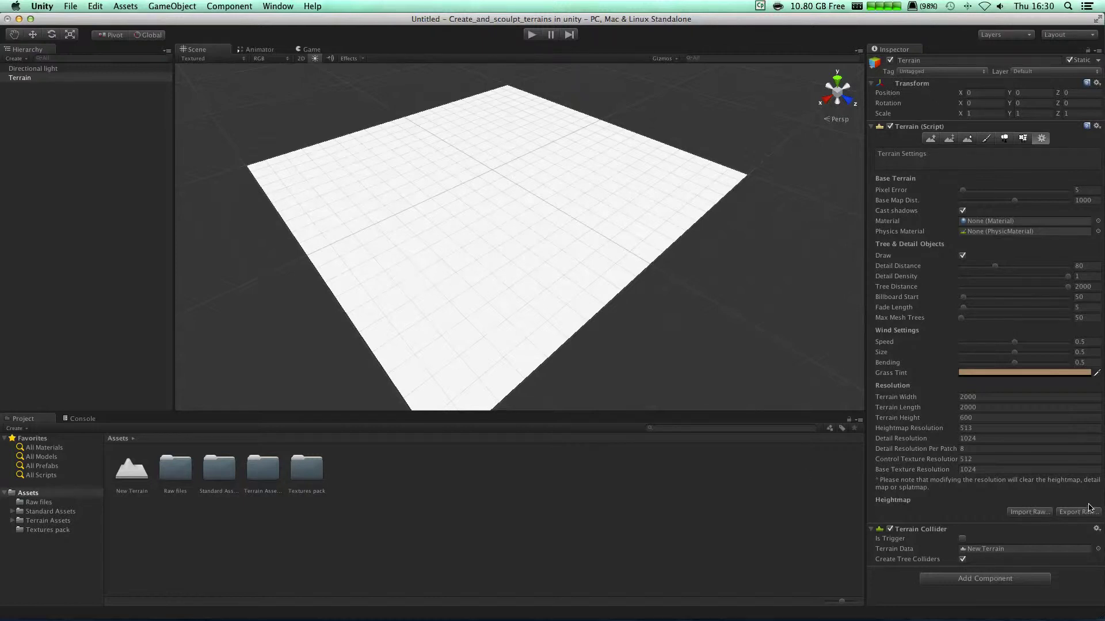
{"action": "left_click", "coordinate": [1028, 512]}
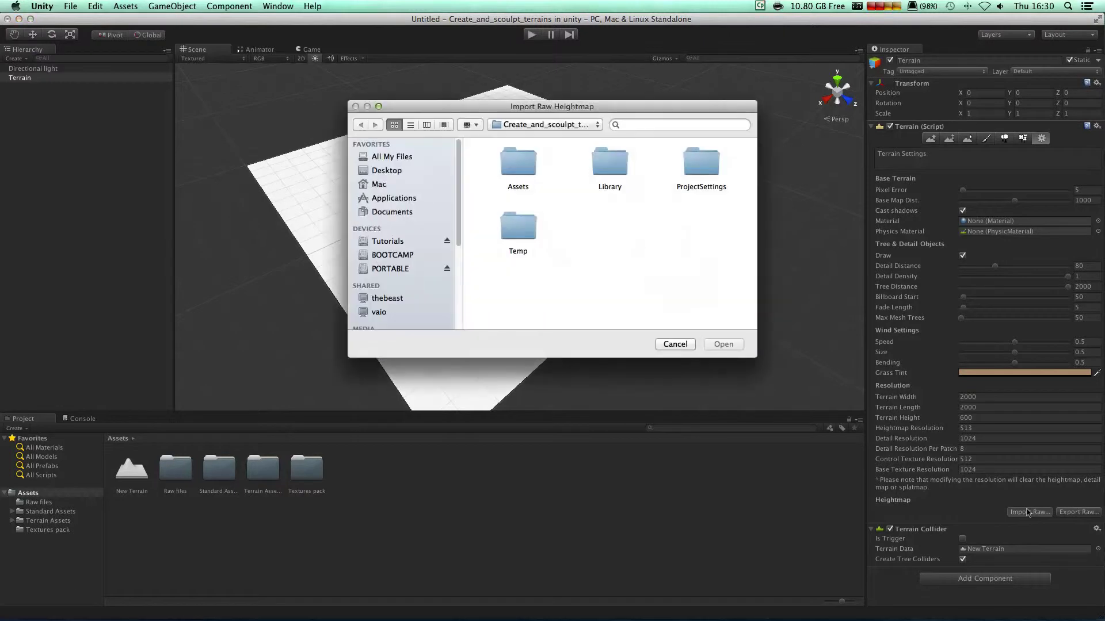
{"action": "double_click", "coordinate": [518, 160]}
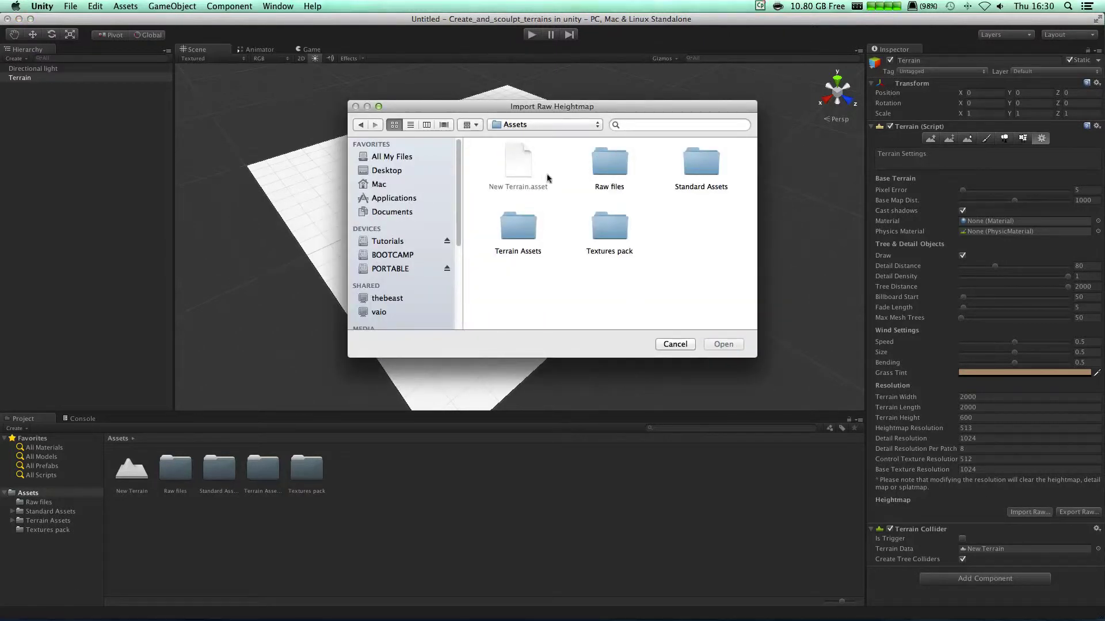
{"action": "double_click", "coordinate": [615, 157]}
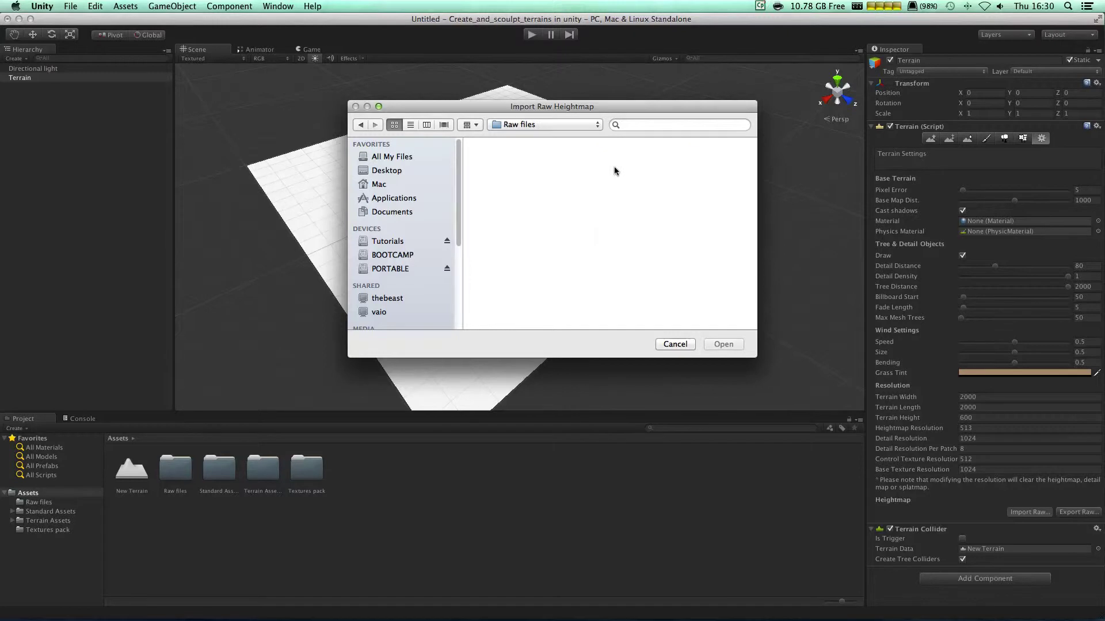
{"action": "scroll", "coordinate": [706, 231], "scroll_direction": "down", "scroll_amount": 3}
{"action": "scroll", "coordinate": [706, 231], "scroll_direction": "up", "scroll_amount": 3}
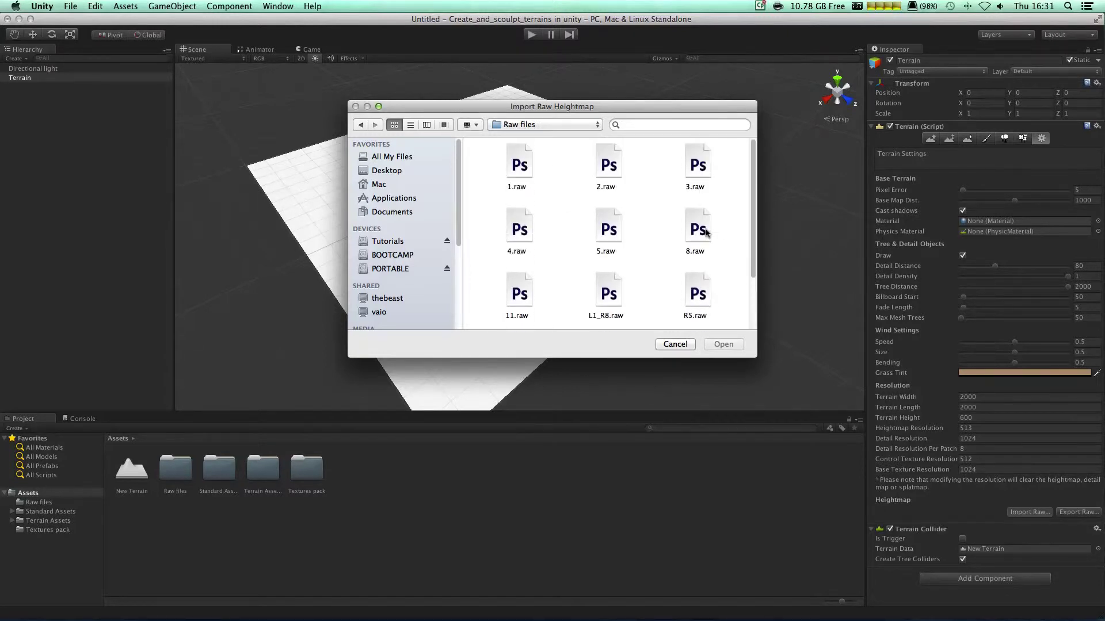
{"action": "double_click", "coordinate": [521, 165]}
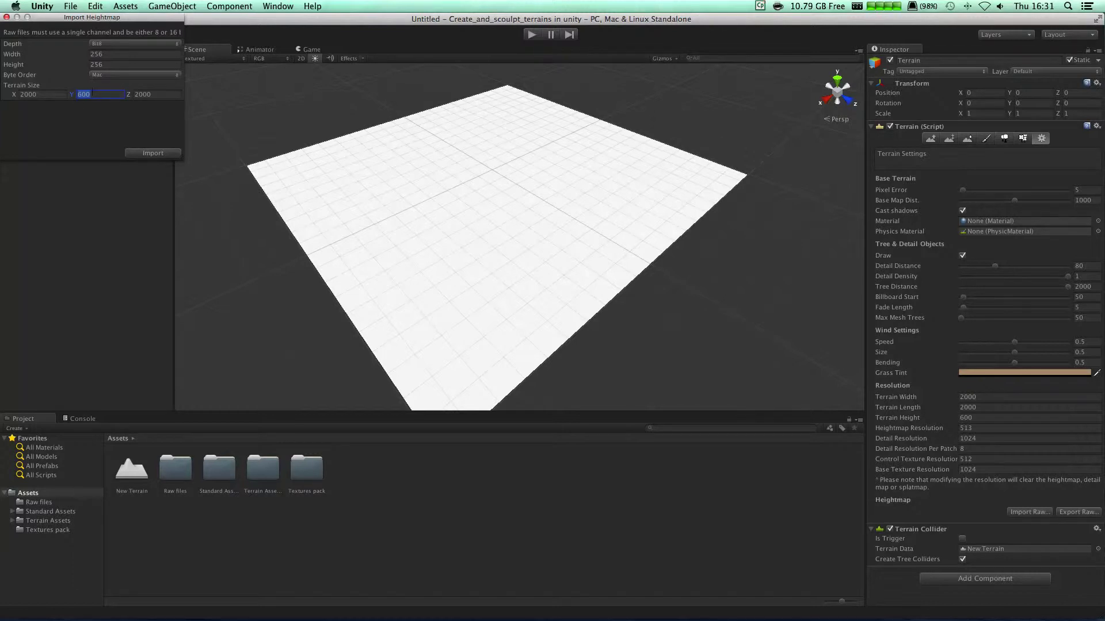
{"action": "left_click", "coordinate": [152, 152]}
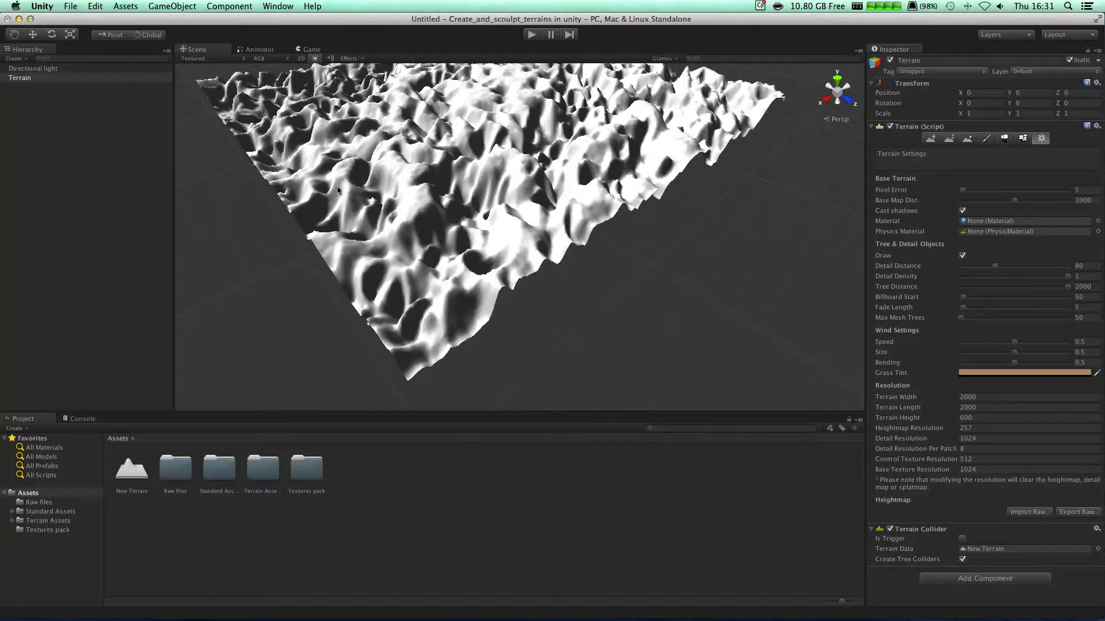
Set the terrain height to 200 in the terrain's resolution settings
{"action": "middle_click_drag", "start_coordinate": [455, 115], "coordinate": [475, 222]}
{"action": "left_click", "coordinate": [709, 302]}
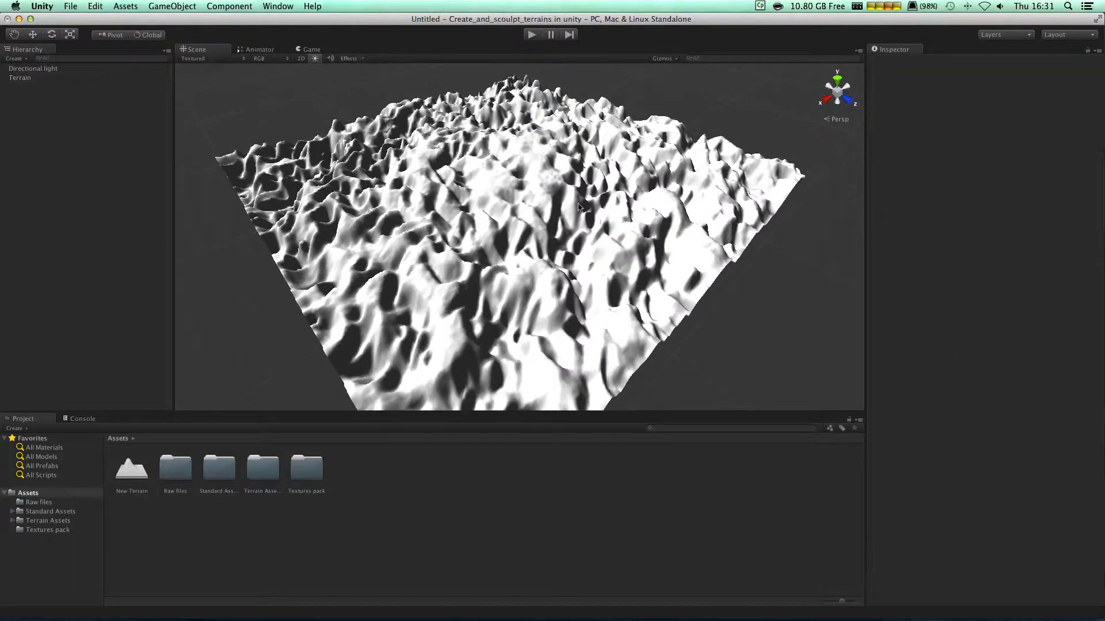
{"action": "left_click_drag", "start_coordinate": [736, 312], "coordinate": [736, 275], "text": "alt"}
{"action": "left_click", "coordinate": [568, 261]}
{"action": "left_click", "coordinate": [981, 414]}
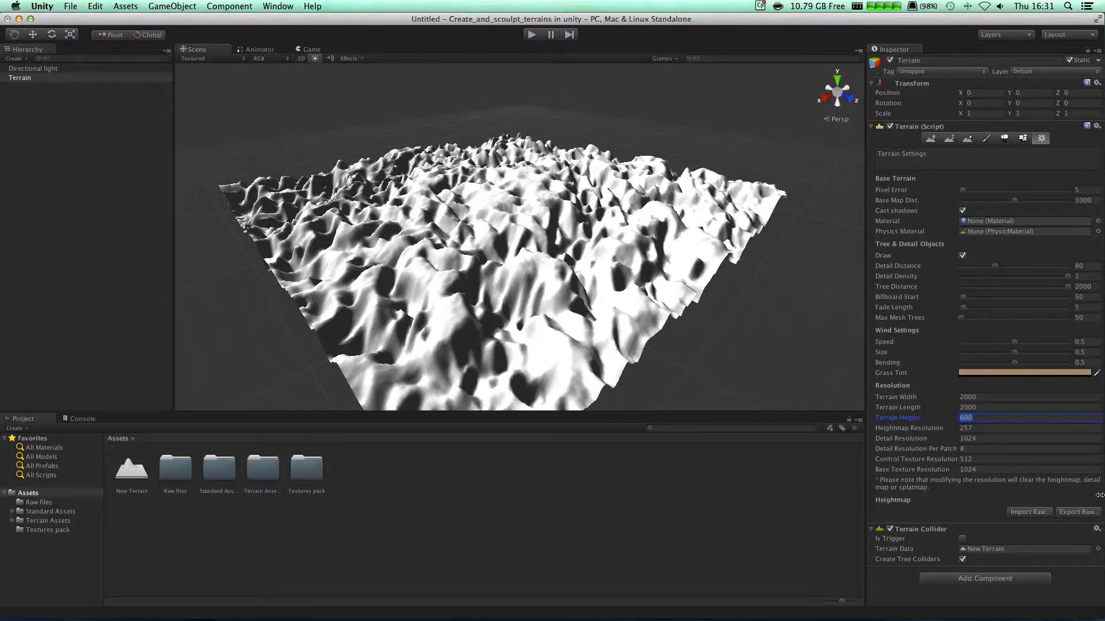
{"action": "type", "text": "200"}
{"action": "key", "text": "Return"}
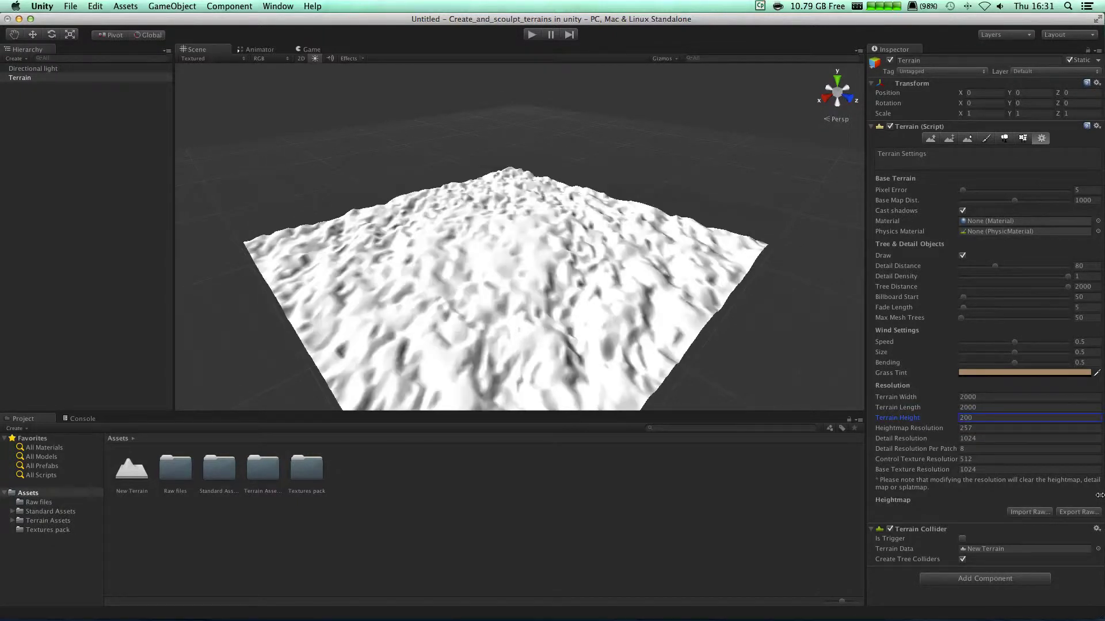
Import the raw heightmap 2.raw from the Raw files folder onto the terrain, accepting the proposed import settings
{"action": "left_click_drag", "start_coordinate": [565, 237], "coordinate": [443, 242], "text": "alt"}
{"action": "left_click", "coordinate": [1030, 512]}
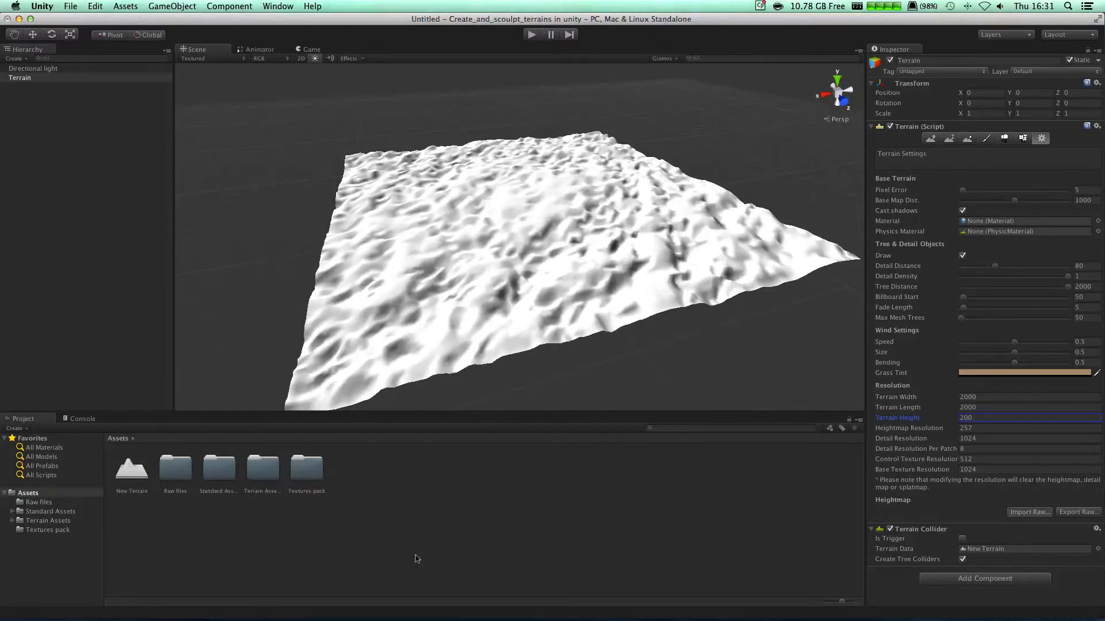
{"action": "double_click", "coordinate": [533, 165]}
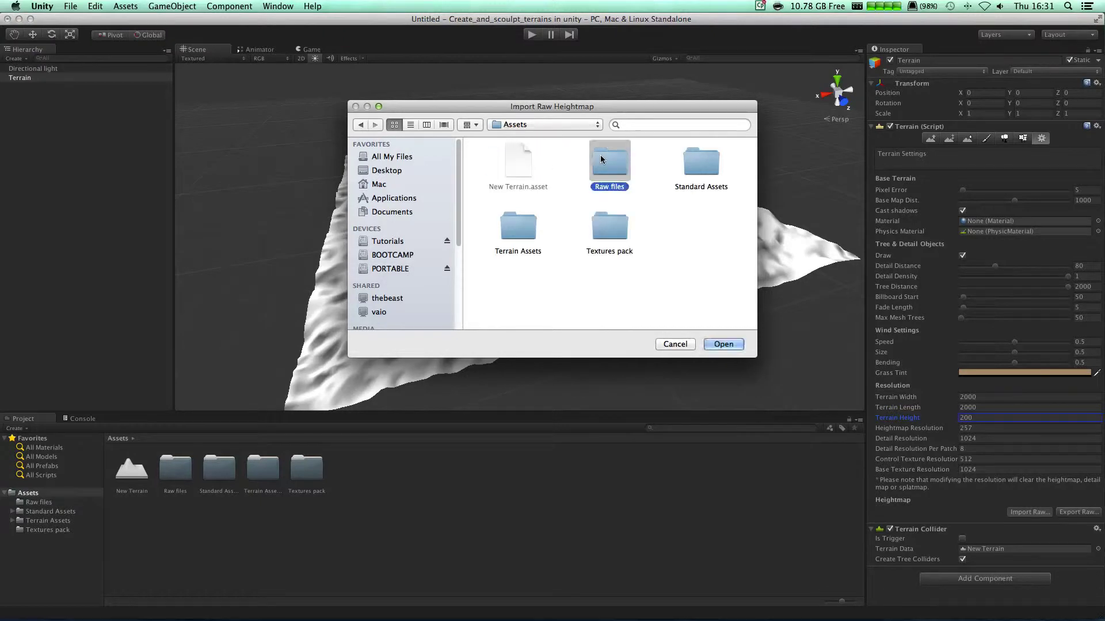
{"action": "double_click", "coordinate": [599, 154]}
{"action": "left_click", "coordinate": [601, 158]}
{"action": "key", "text": "Return"}
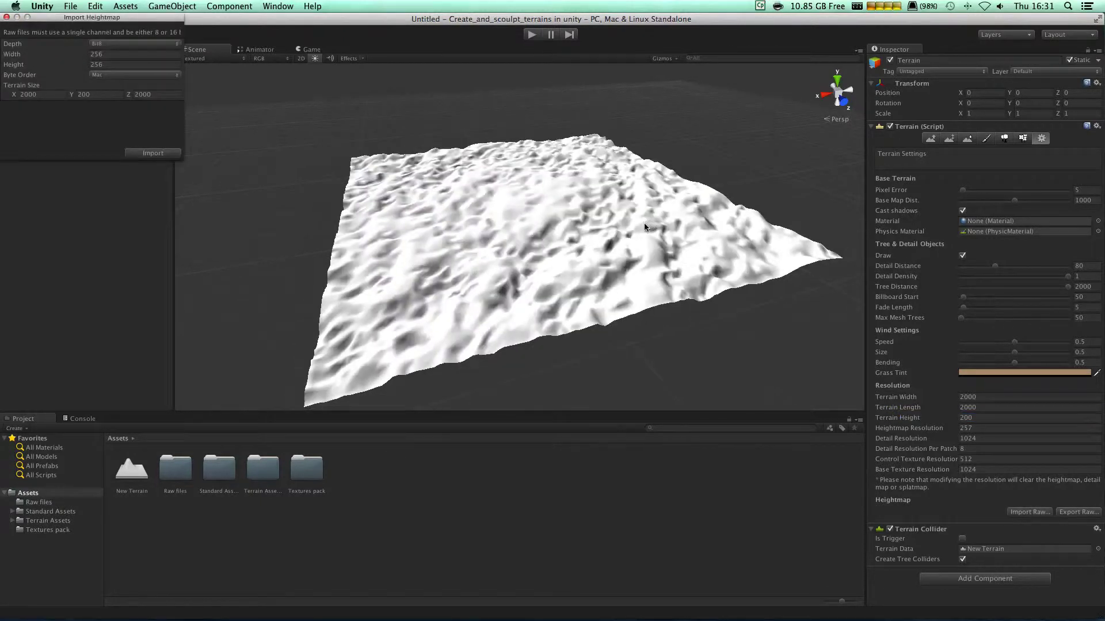
{"action": "left_click", "coordinate": [172, 153]}
Import another raw heightmap from further down the Raw files folder to replace the terrain's current relief
{"action": "left_click", "coordinate": [1030, 512]}
{"action": "double_click", "coordinate": [520, 164]}
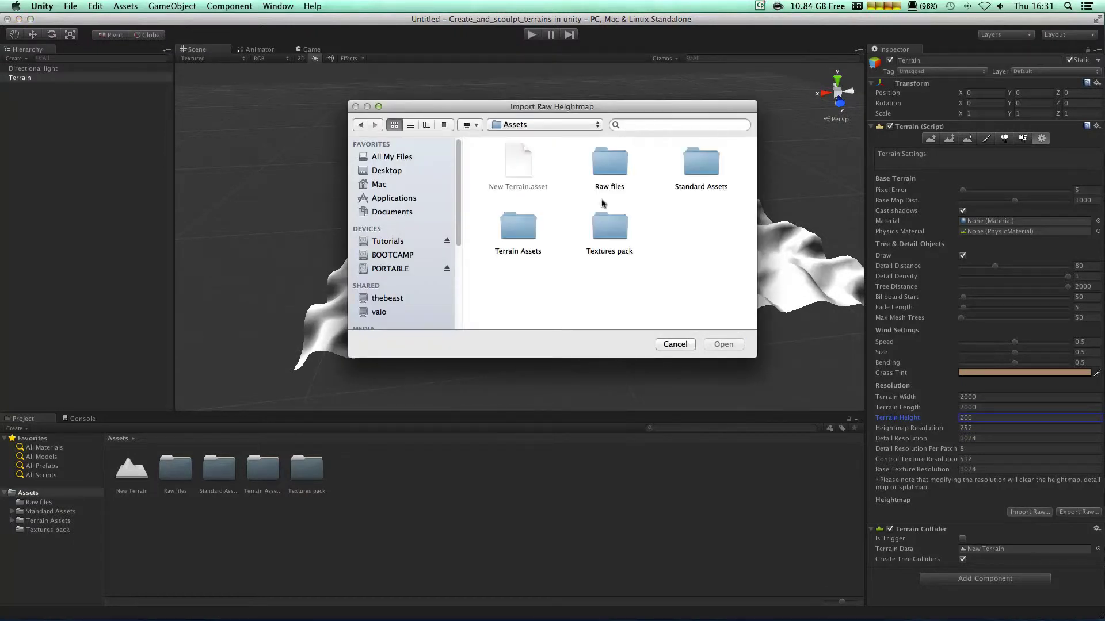
{"action": "double_click", "coordinate": [611, 158]}
{"action": "scroll", "coordinate": [625, 227], "scroll_direction": "down", "scroll_amount": 3}
{"action": "double_click", "coordinate": [697, 291]}
{"action": "left_click", "coordinate": [144, 152]}
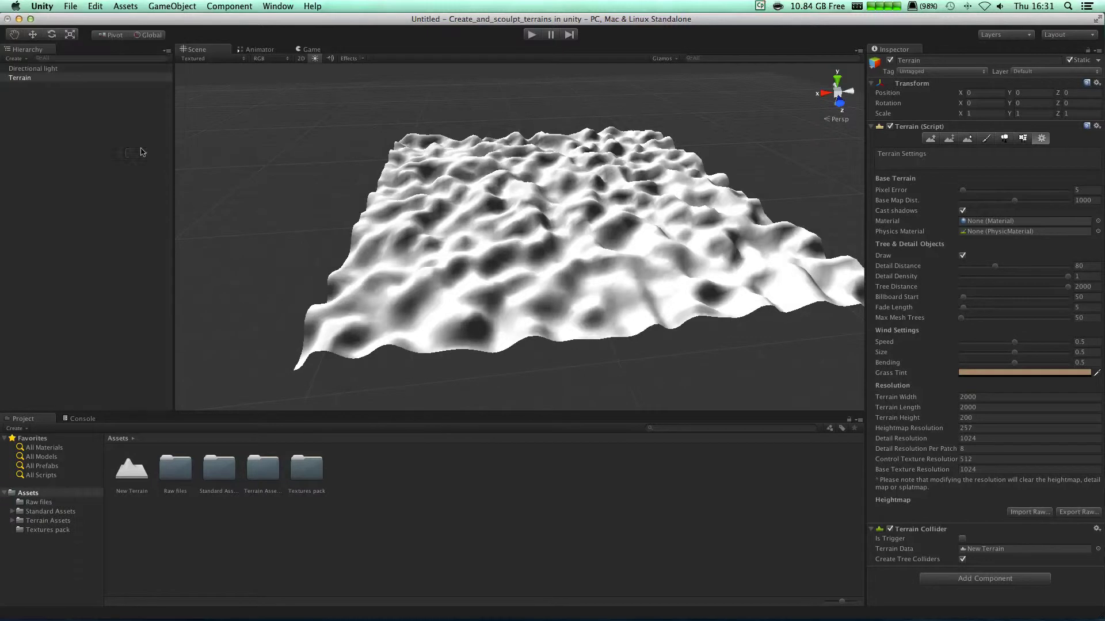
Try a terrain height of 600 in the resolution settings, and set it back to 200
{"action": "left_click_drag", "start_coordinate": [628, 261], "coordinate": [578, 299], "text": "alt"}
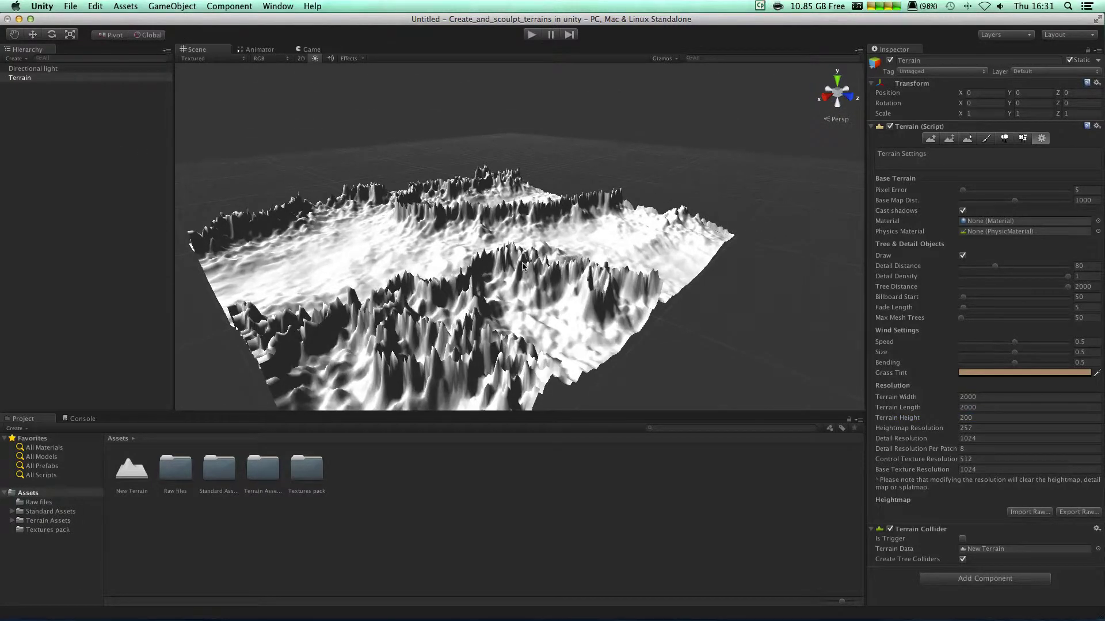
{"action": "left_click_drag", "start_coordinate": [428, 285], "coordinate": [581, 285], "text": "alt"}
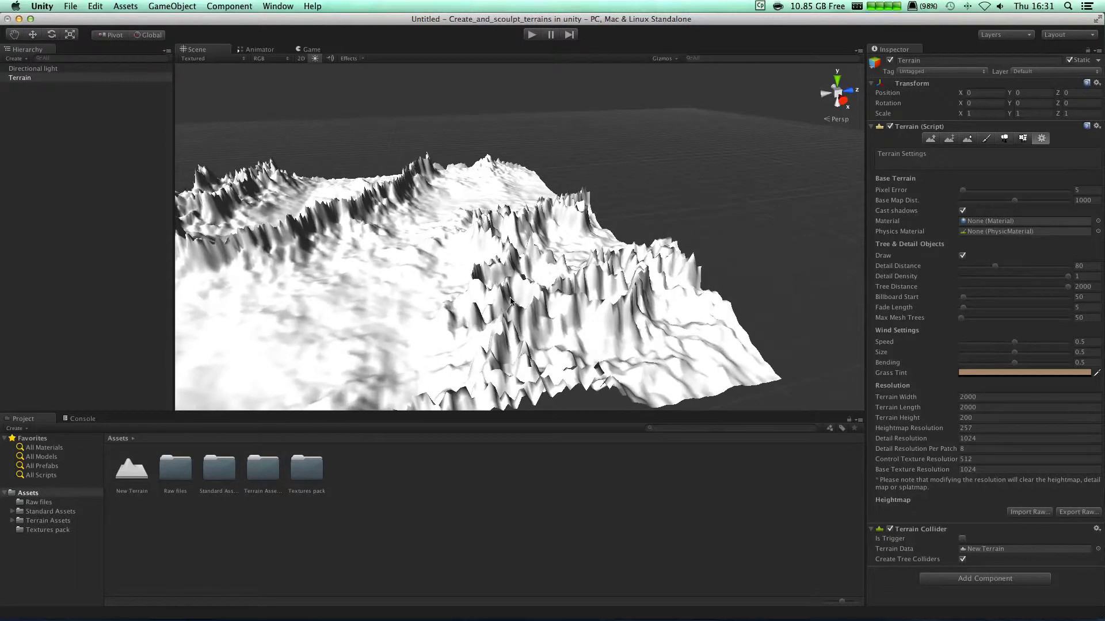
{"action": "key", "text": "alt"}
{"action": "left_click_drag", "start_coordinate": [586, 257], "coordinate": [679, 262], "text": "alt"}
{"action": "left_click", "coordinate": [921, 416]}
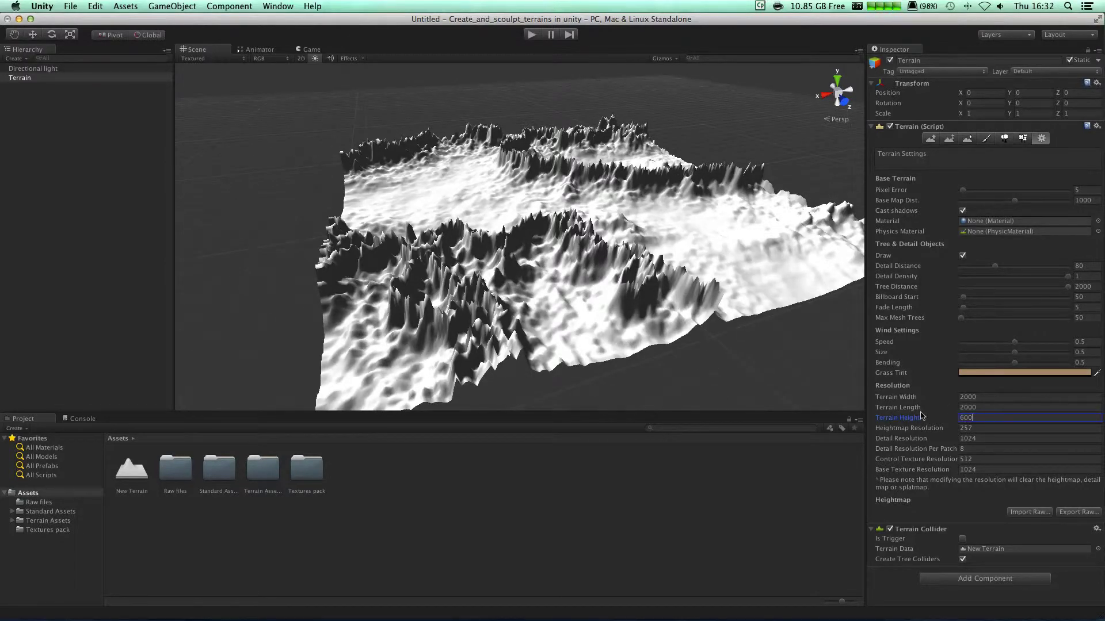
{"action": "key", "text": "Tab"}
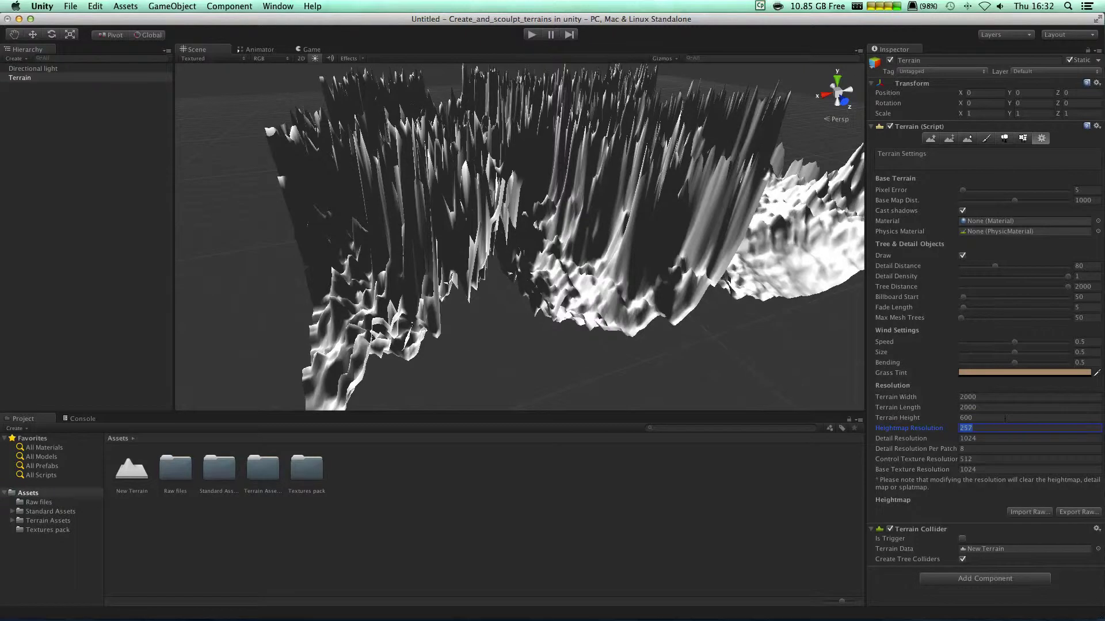
{"action": "key", "text": "shift+Tab"}
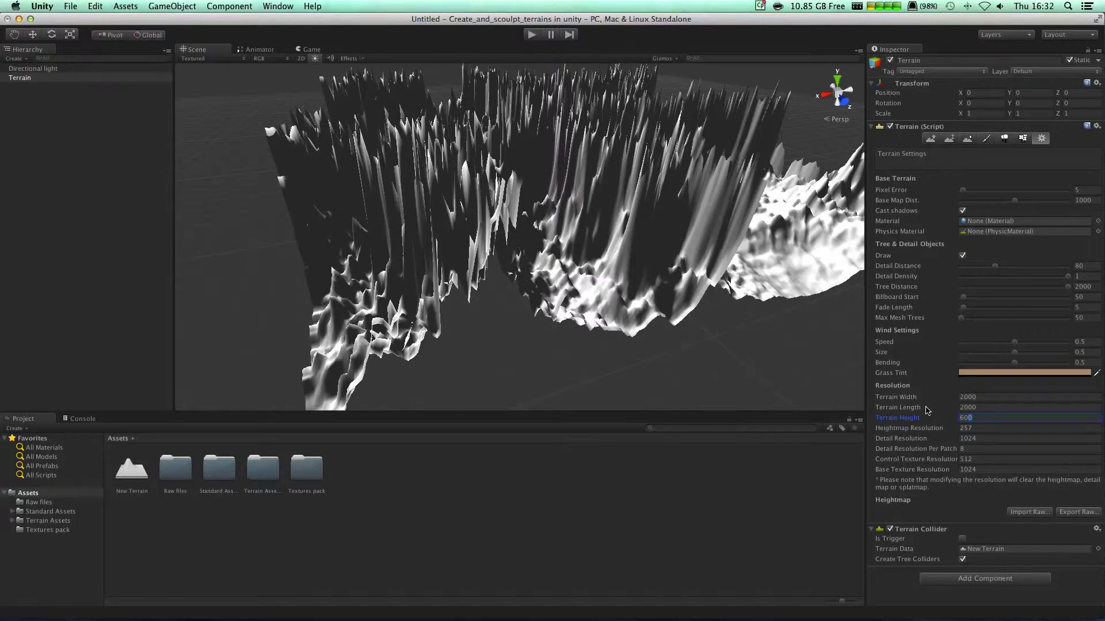
{"action": "key", "text": "Tab"}
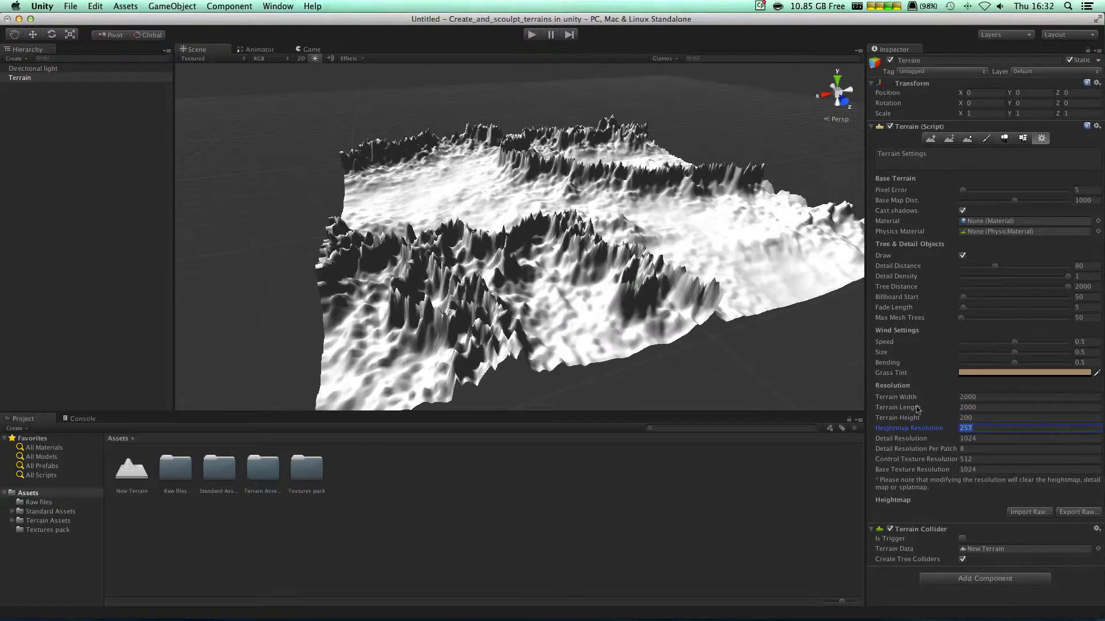
Import a different raw heightmap from the project's Raw files folder onto the terrain, accepting the proposed import settings
{"action": "scroll", "coordinate": [724, 326], "scroll_direction": "up", "scroll_amount": 2}
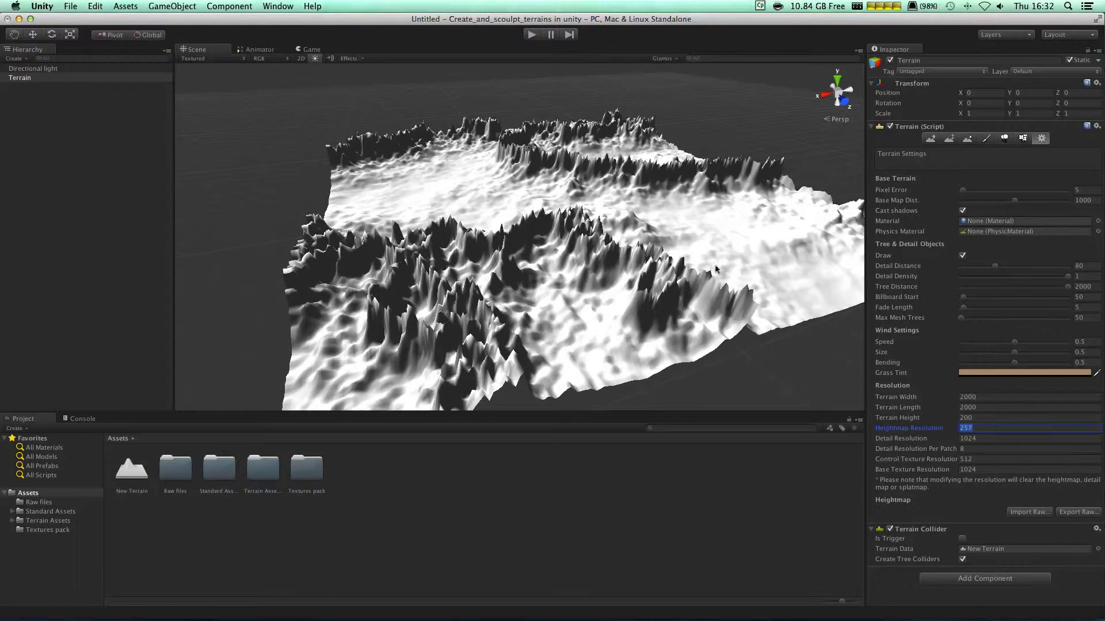
{"action": "left_click", "coordinate": [676, 292]}
{"action": "left_click_drag", "start_coordinate": [723, 290], "coordinate": [279, 345], "text": "alt"}
{"action": "left_click", "coordinate": [698, 325]}
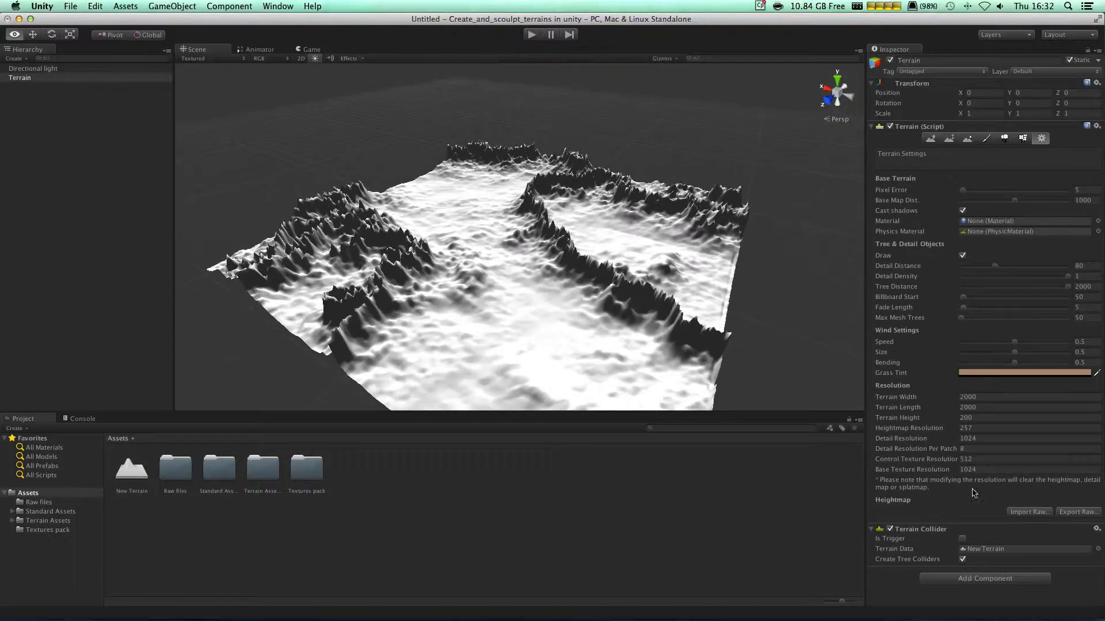
{"action": "left_click", "coordinate": [1023, 512]}
{"action": "double_click", "coordinate": [517, 153]}
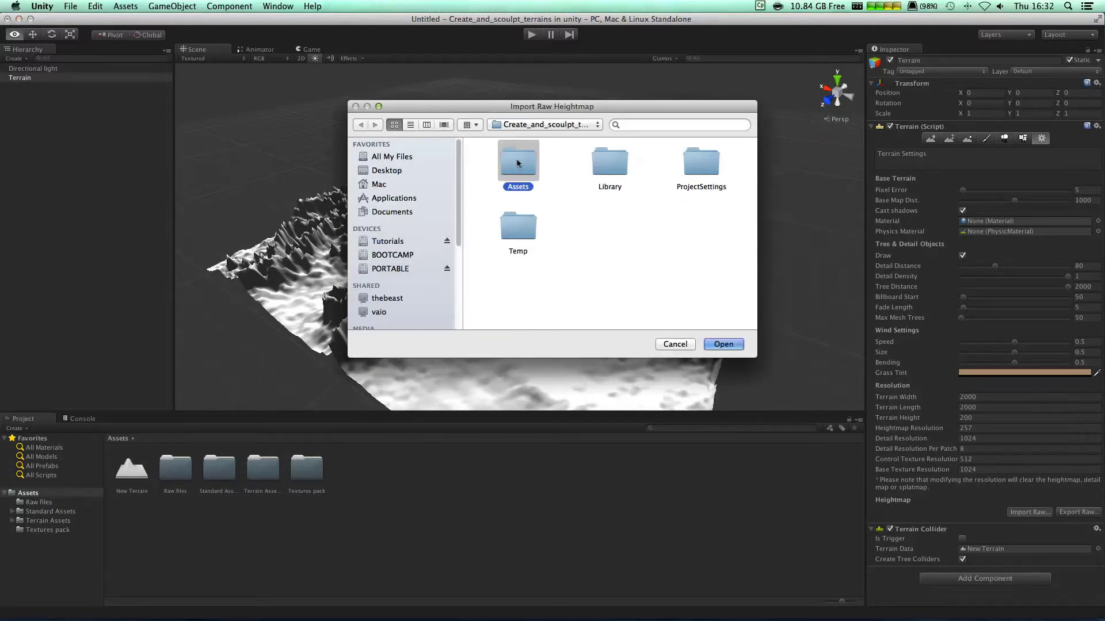
{"action": "double_click", "coordinate": [601, 156]}
{"action": "scroll", "coordinate": [671, 228], "scroll_direction": "down", "scroll_amount": 3}
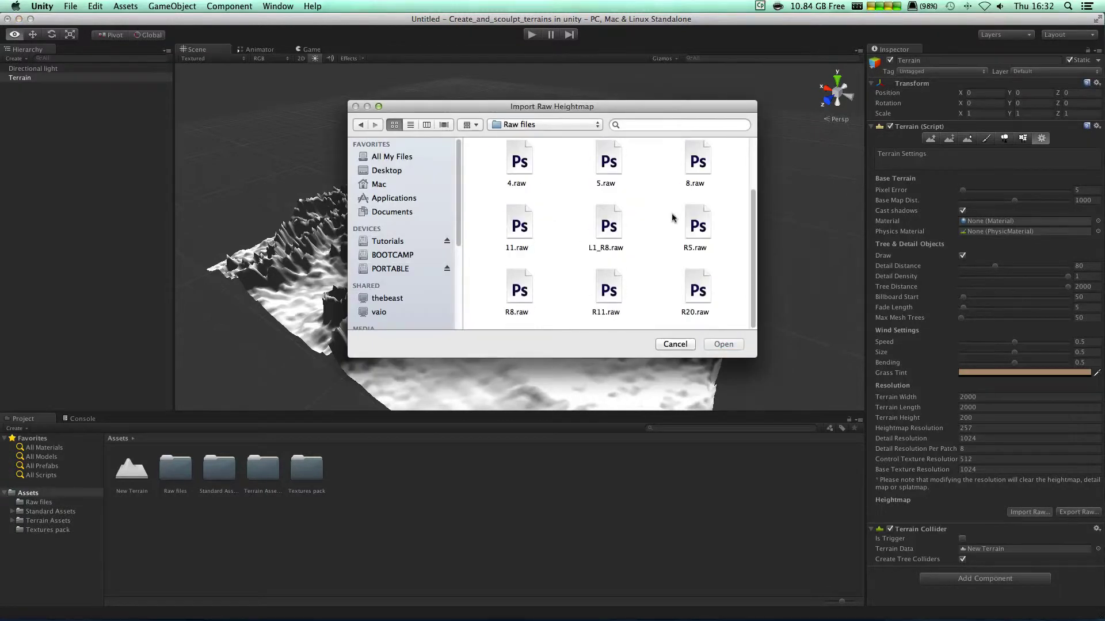
{"action": "scroll", "coordinate": [669, 165], "scroll_direction": "up", "scroll_amount": 3}
{"action": "double_click", "coordinate": [609, 225]}
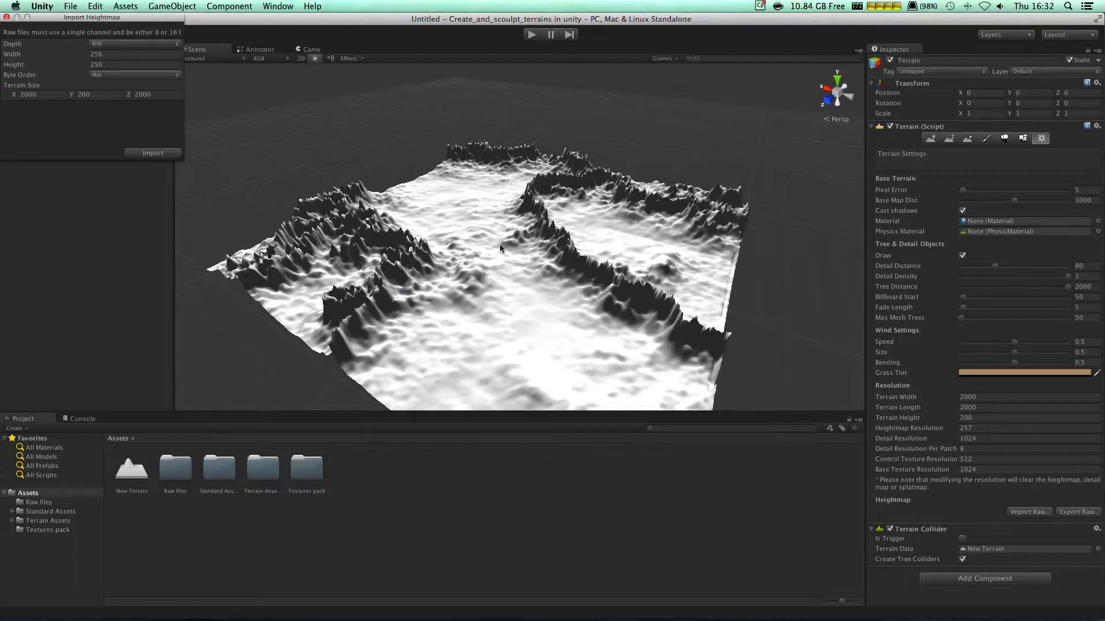
{"action": "left_click", "coordinate": [138, 153]}
{"action": "left_click_drag", "start_coordinate": [693, 297], "coordinate": [648, 293], "text": "alt"}
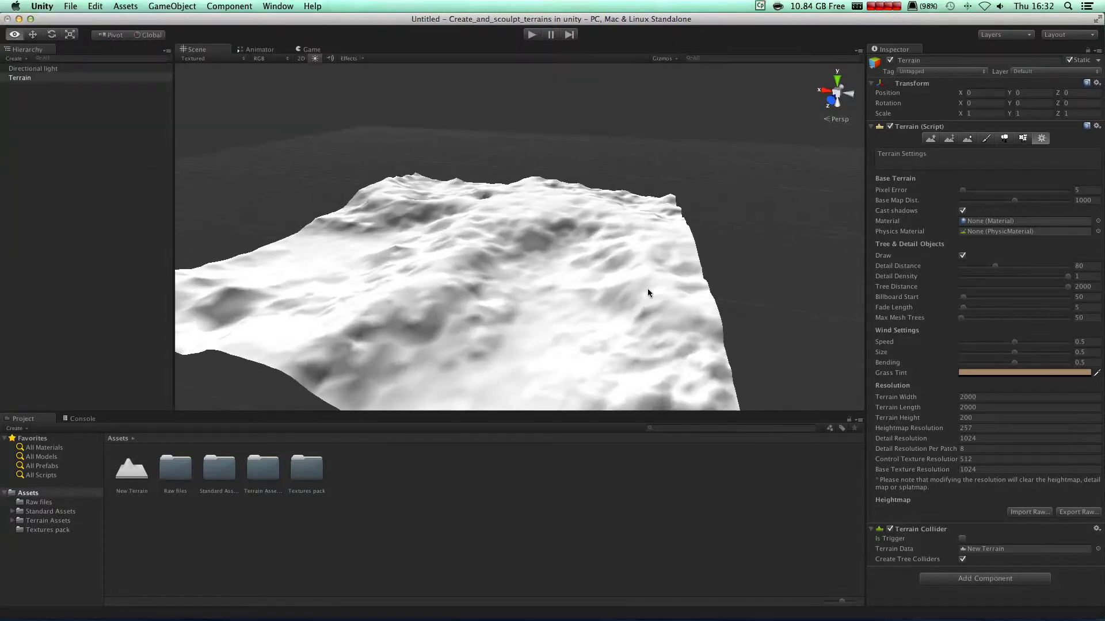
Set the terrain height to 400 in the terrain's resolution settings
{"action": "left_click", "coordinate": [977, 418]}
{"action": "type", "text": "4"}
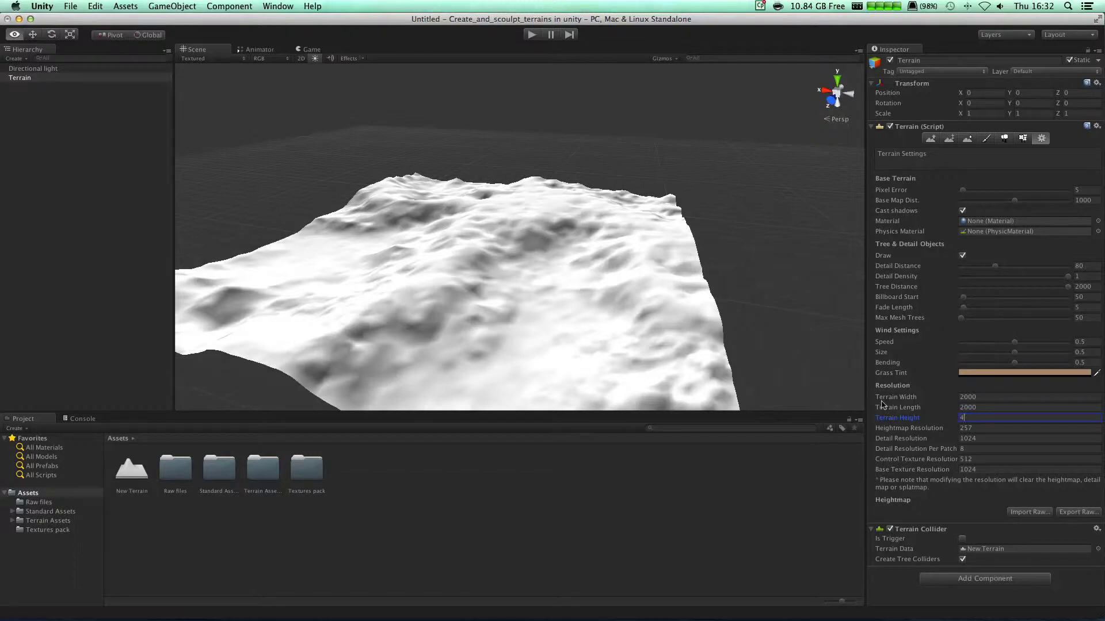
{"action": "type", "text": "00"}
{"action": "key", "text": "Tab"}
{"action": "left_click", "coordinate": [495, 279]}
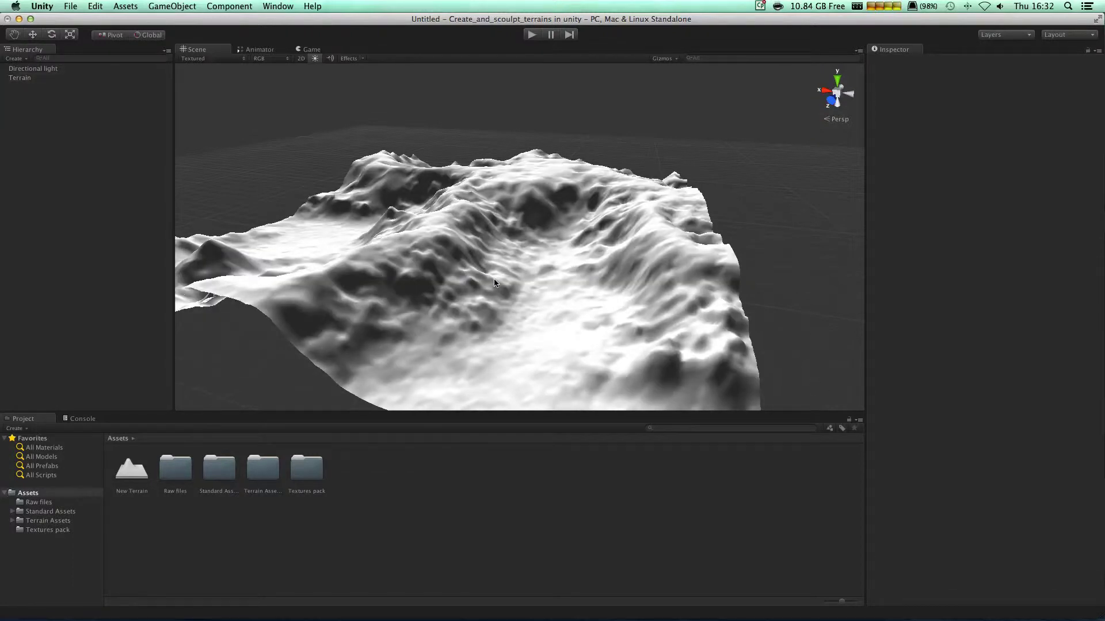
Delete the sculpted terrain from the scene and create a new flat terrain in its place
{"action": "left_click_drag", "start_coordinate": [475, 250], "coordinate": [397, 220], "text": "alt"}
{"action": "left_click_drag", "start_coordinate": [466, 231], "coordinate": [596, 216], "text": "alt"}
{"action": "left_click_drag", "start_coordinate": [482, 263], "coordinate": [450, 266], "text": "alt"}
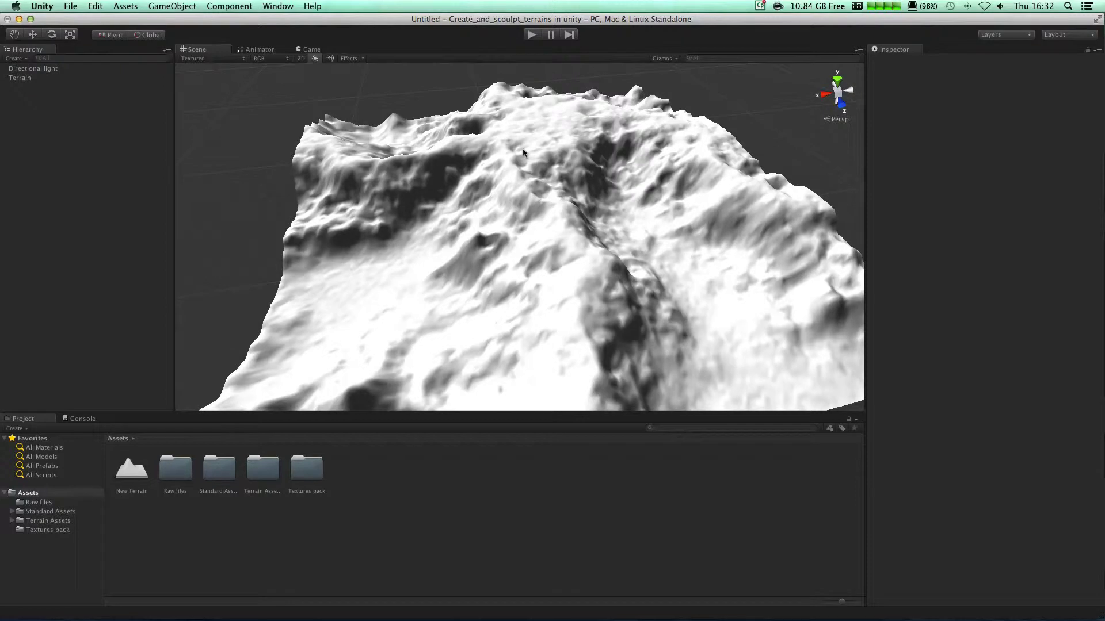
{"action": "left_click_drag", "start_coordinate": [616, 202], "coordinate": [432, 225], "text": "alt"}
{"action": "left_click_drag", "start_coordinate": [464, 292], "coordinate": [834, 318], "text": "alt"}
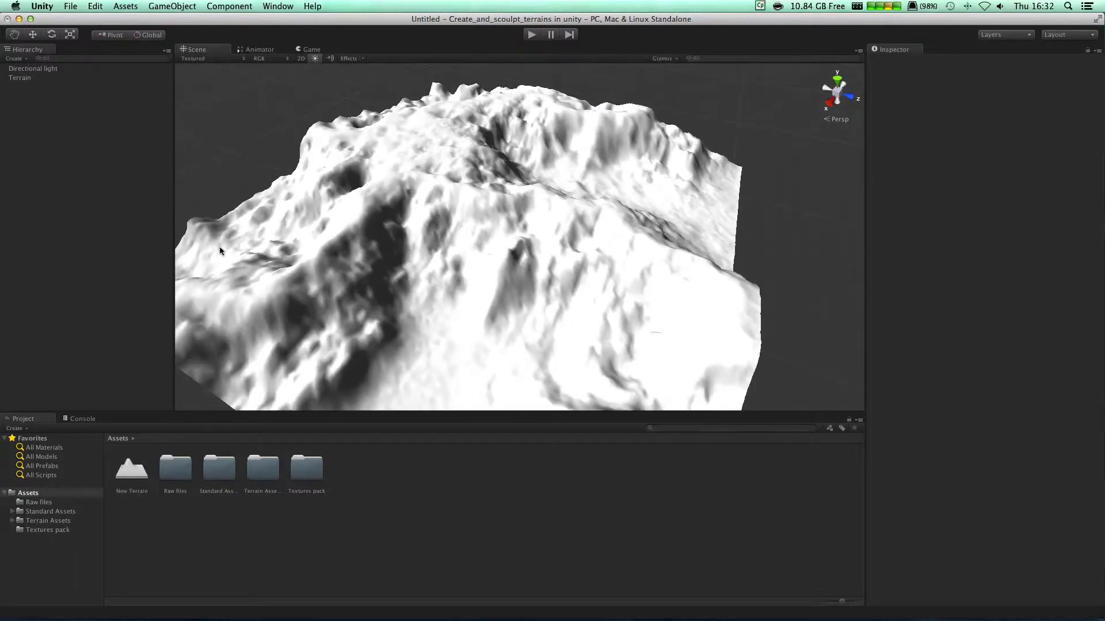
{"action": "left_click", "coordinate": [488, 249]}
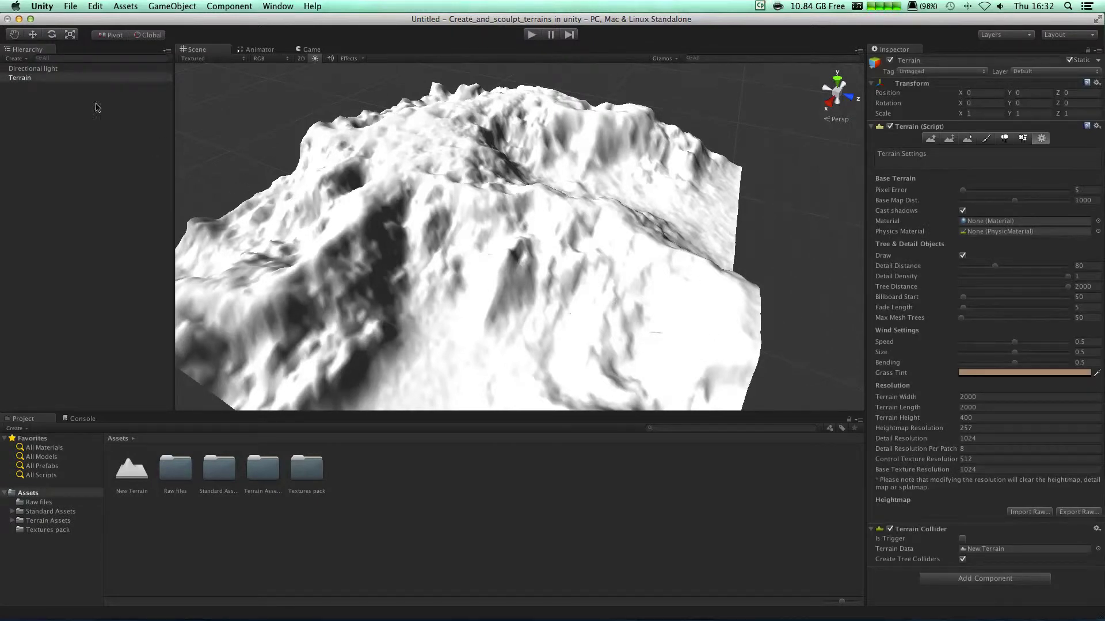
{"action": "right_click", "coordinate": [41, 78]}
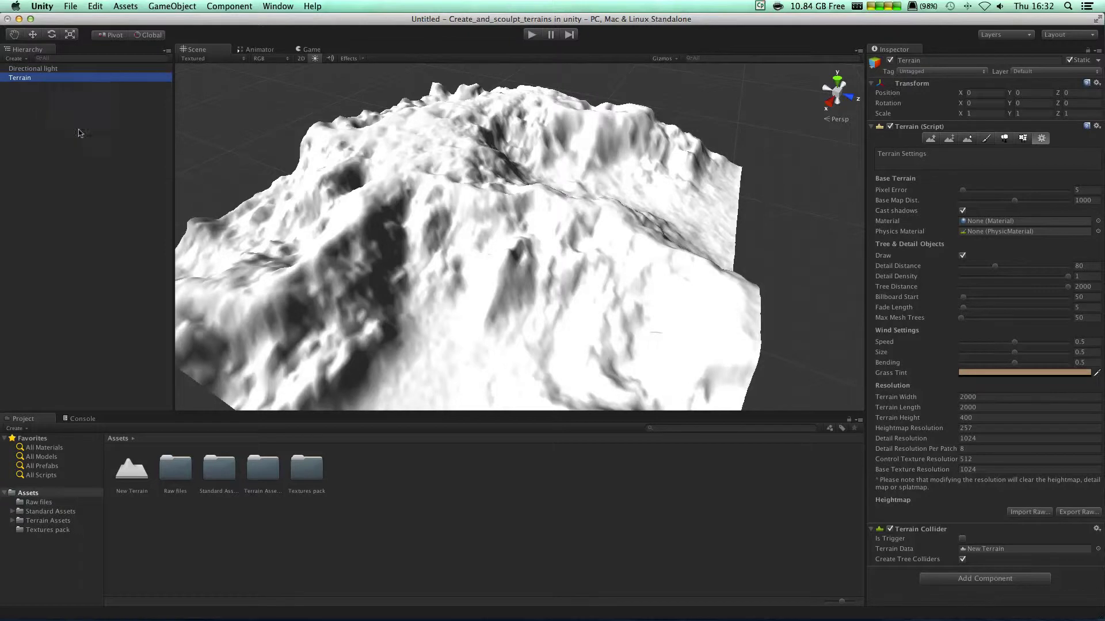
{"action": "left_click", "coordinate": [57, 135]}
{"action": "left_click", "coordinate": [168, 6]}
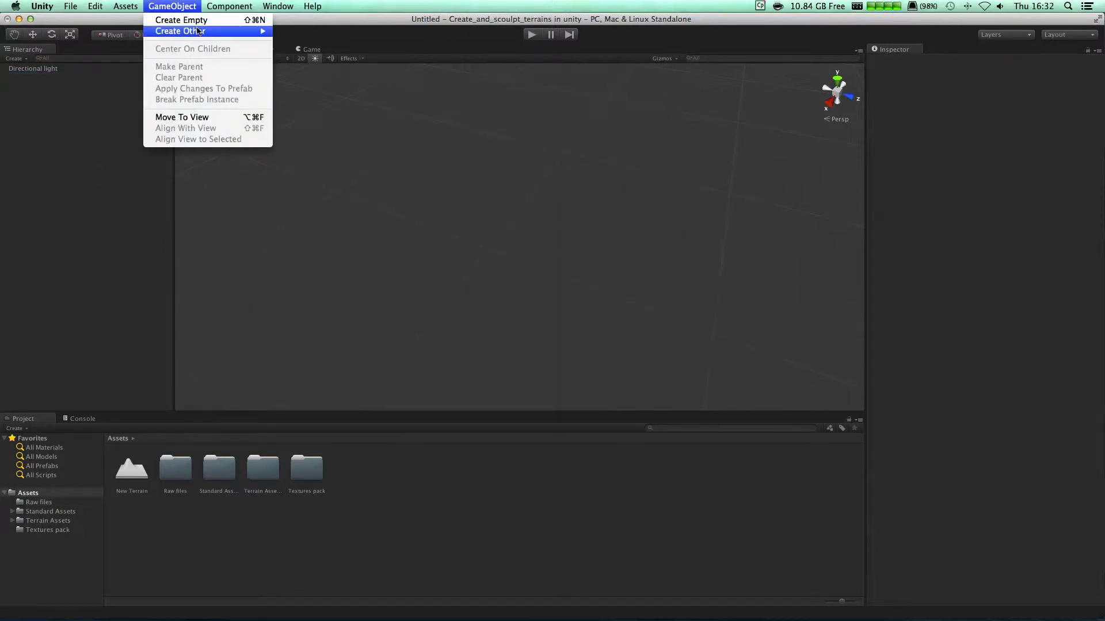
{"action": "mouse_move", "coordinate": [199, 31]}
{"action": "left_click", "coordinate": [325, 269]}
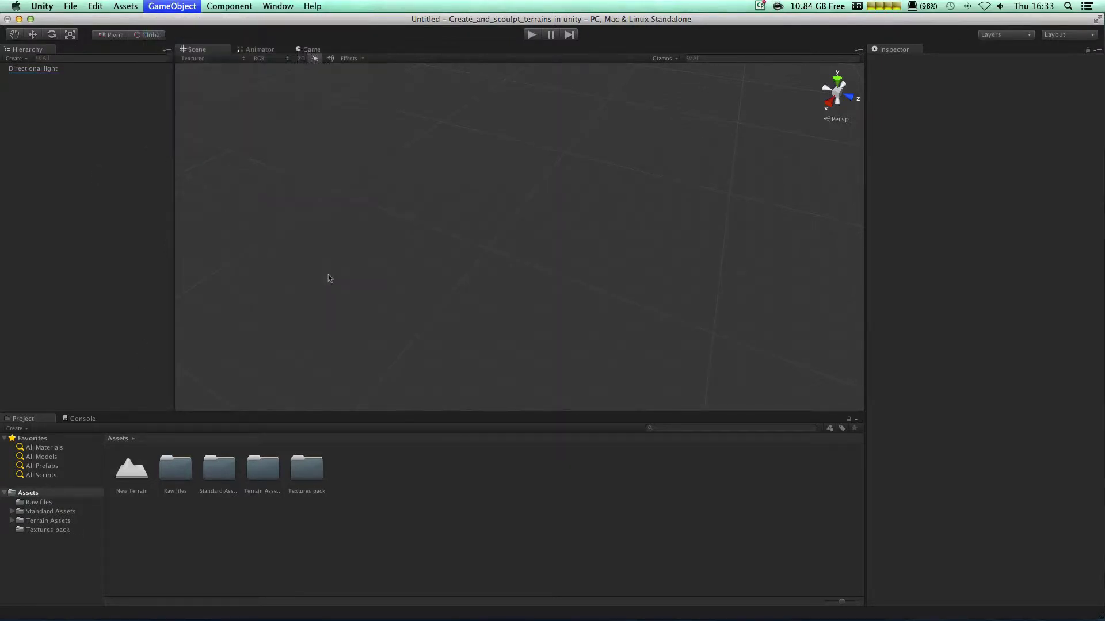
Delete the old terrain's New Terrain asset from the project's Assets folder
{"action": "left_click", "coordinate": [128, 473]}
{"action": "right_click", "coordinate": [128, 473]}
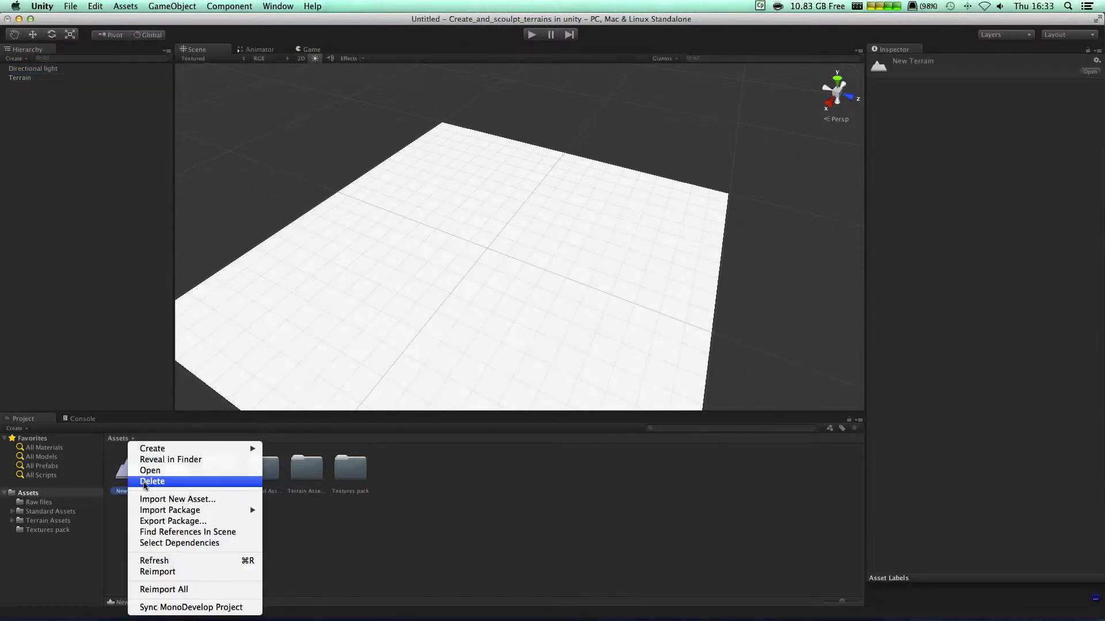
{"action": "left_click", "coordinate": [148, 482]}
{"action": "left_click", "coordinate": [637, 215]}
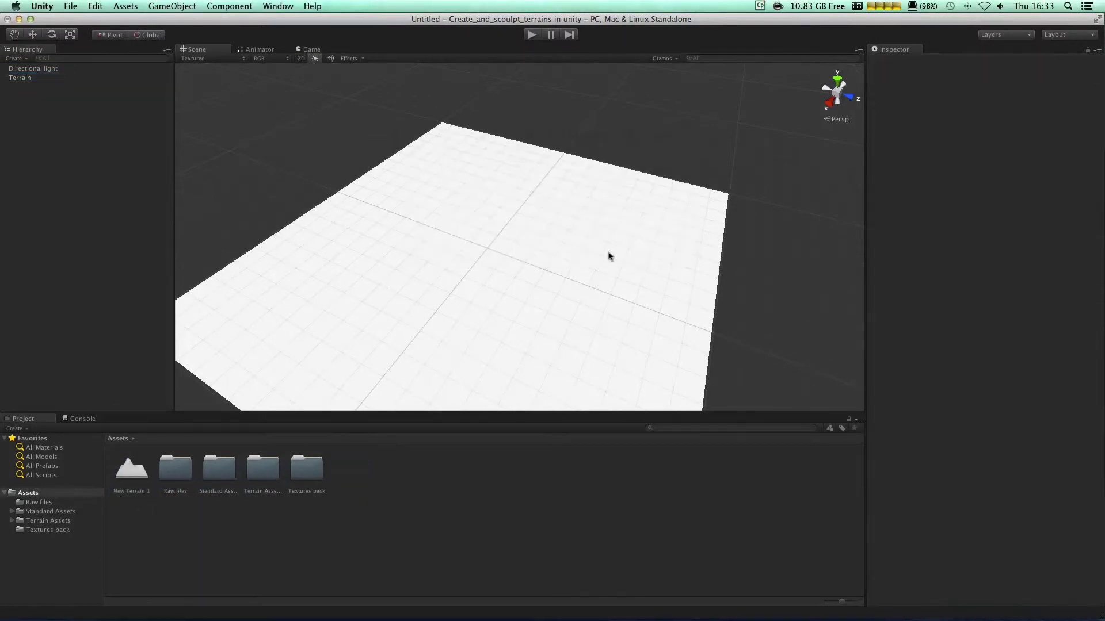
Activate the Raise / Lower Terrain tool for the new terrain, with the first soft round brush selected
{"action": "left_click", "coordinate": [577, 259]}
{"action": "middle_click_drag", "start_coordinate": [604, 250], "coordinate": [670, 241]}
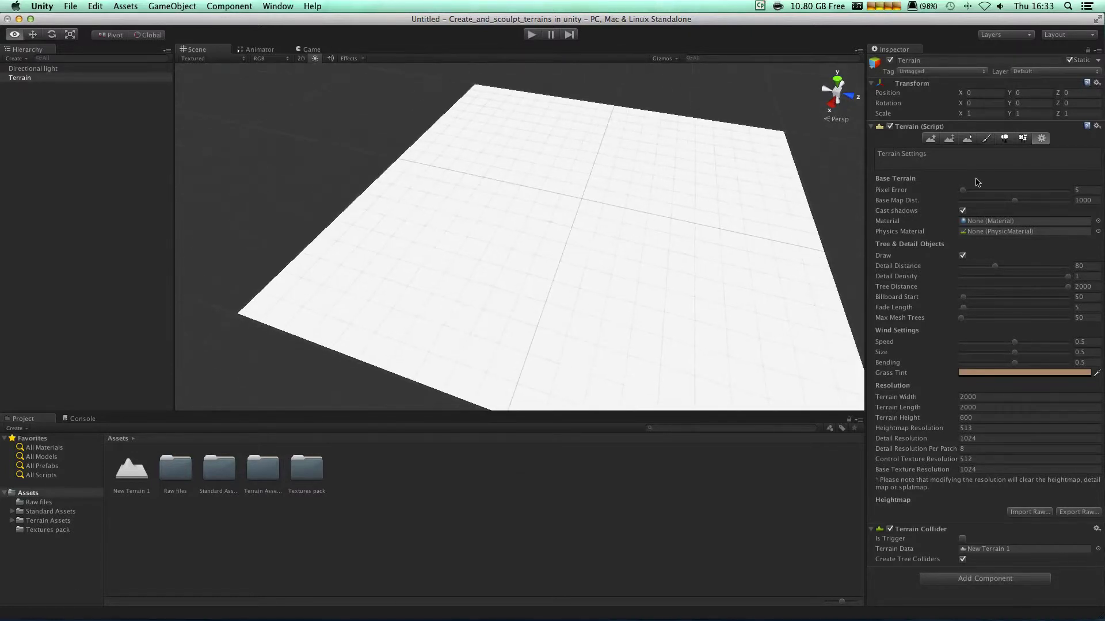
{"action": "left_click", "coordinate": [931, 138]}
{"action": "mouse_move", "coordinate": [595, 160]}
{"action": "middle_mouse_down"}
{"action": "mouse_move", "coordinate": [506, 192]}
{"action": "mouse_move", "coordinate": [655, 232]}
{"action": "middle_mouse_up"}
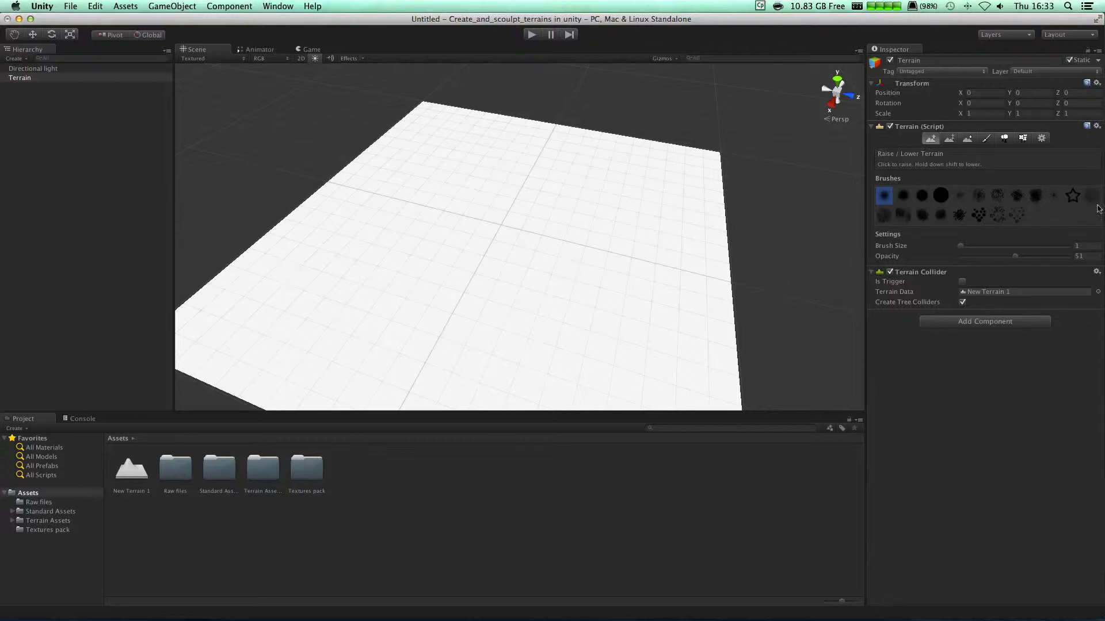
{"action": "left_click", "coordinate": [921, 195]}
{"action": "left_click", "coordinate": [940, 196]}
{"action": "left_click", "coordinate": [898, 199]}
{"action": "left_click", "coordinate": [898, 213]}
{"action": "left_click", "coordinate": [880, 197]}
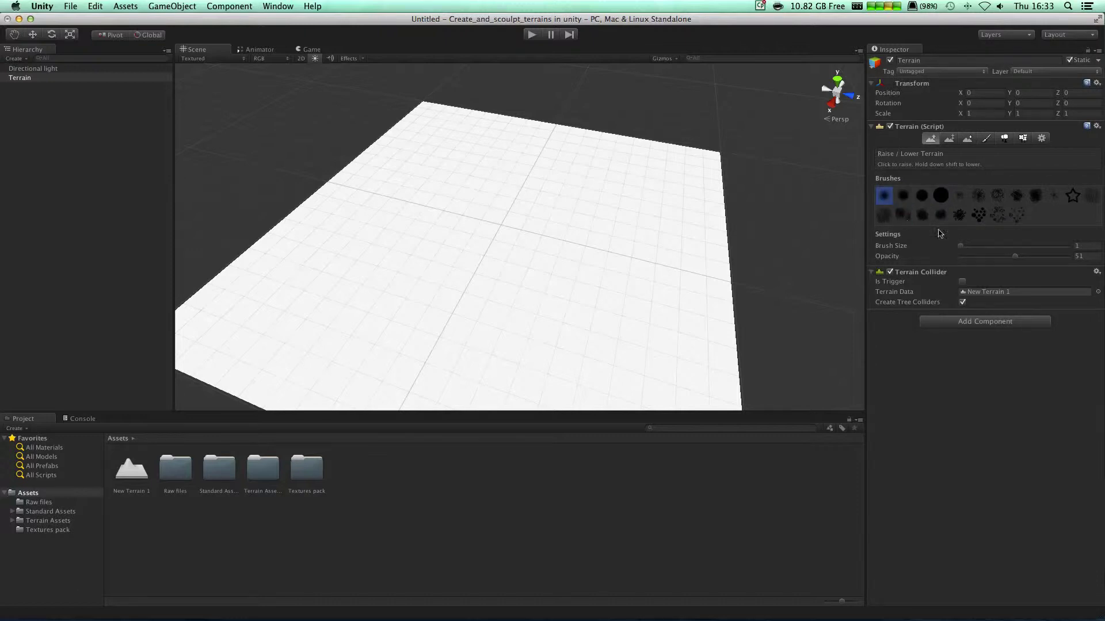
Set the terrain brush size to 75 and its opacity to 71
{"action": "left_click", "coordinate": [896, 244]}
{"action": "left_click_drag", "start_coordinate": [992, 248], "coordinate": [1014, 247]}
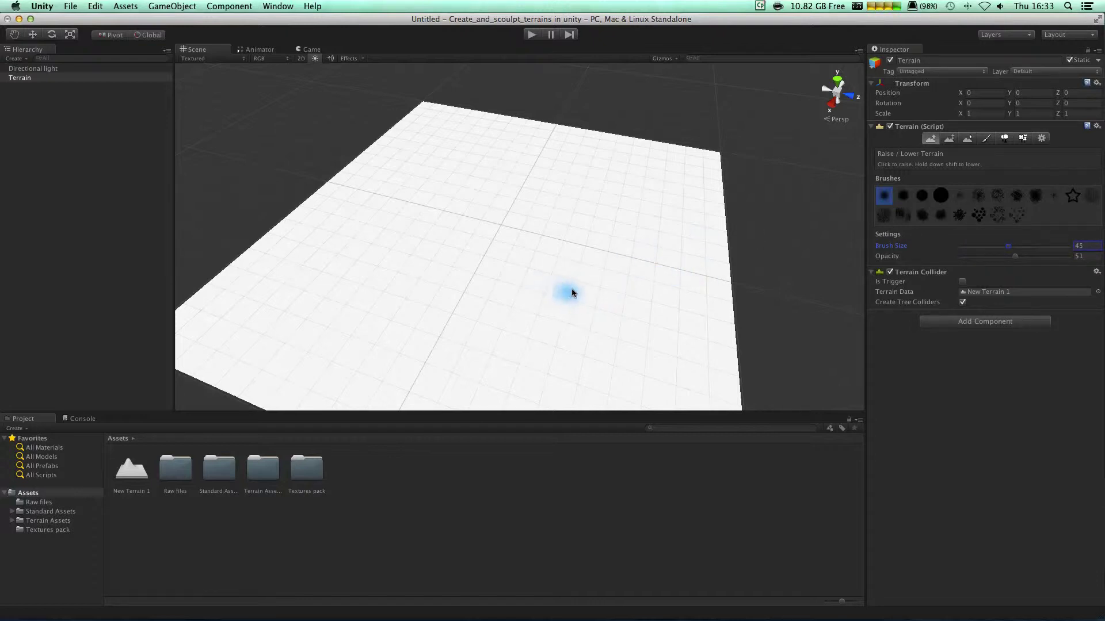
{"action": "left_click_drag", "start_coordinate": [1036, 248], "coordinate": [1035, 257]}
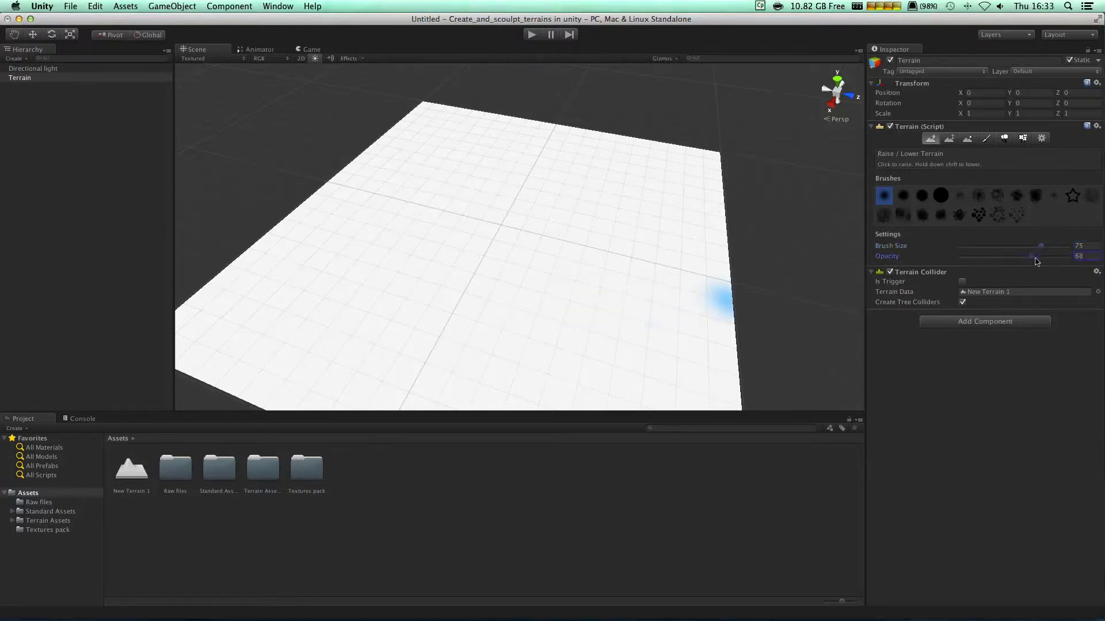
Raise a cluster of soft hills near the middle of the flat terrain with overlapping brush strokes
{"action": "mouse_move", "coordinate": [596, 306]}
{"action": "left_mouse_down"}
{"action": "mouse_move", "coordinate": [585, 288]}
{"action": "mouse_move", "coordinate": [510, 306]}
{"action": "mouse_move", "coordinate": [587, 306]}
{"action": "mouse_move", "coordinate": [563, 277]}
{"action": "left_mouse_up"}
{"action": "left_click_drag", "start_coordinate": [496, 285], "coordinate": [542, 229]}
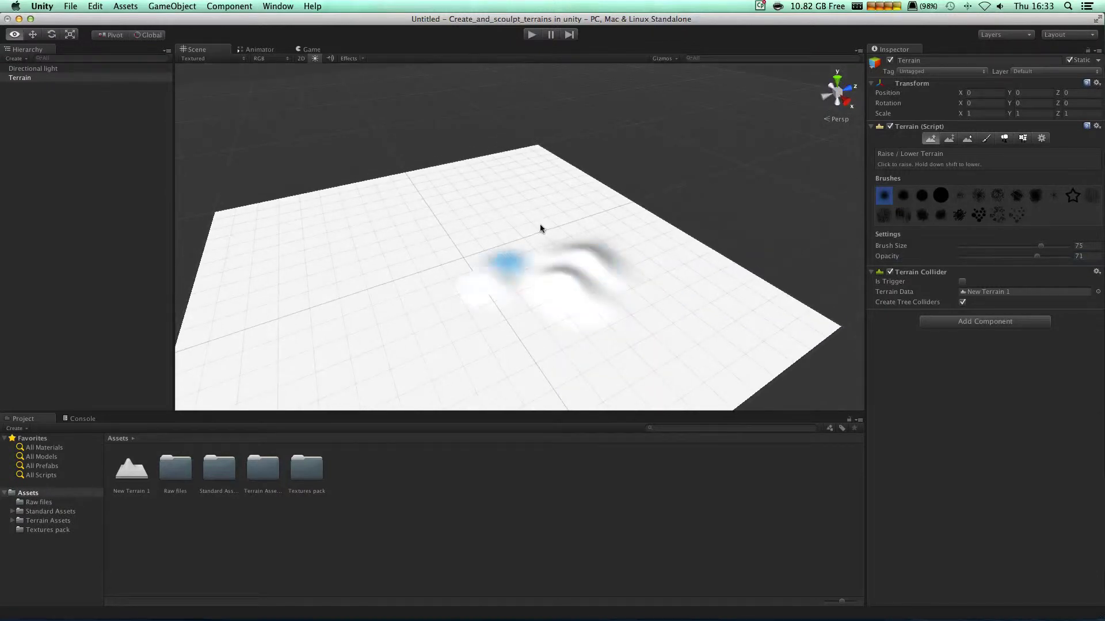
{"action": "mouse_move", "coordinate": [526, 300]}
{"action": "left_mouse_down"}
{"action": "mouse_move", "coordinate": [511, 301]}
{"action": "mouse_move", "coordinate": [524, 291]}
{"action": "mouse_move", "coordinate": [582, 301]}
{"action": "left_mouse_up"}
{"action": "mouse_move", "coordinate": [694, 304]}
{"action": "left_mouse_down", "text": "alt"}
{"action": "mouse_move", "coordinate": [635, 271]}
{"action": "mouse_move", "coordinate": [508, 261]}
{"action": "left_mouse_up", "text": "alt"}
{"action": "mouse_move", "coordinate": [536, 330]}
{"action": "left_mouse_down"}
{"action": "mouse_move", "coordinate": [499, 320]}
{"action": "mouse_move", "coordinate": [565, 309]}
{"action": "left_mouse_up"}
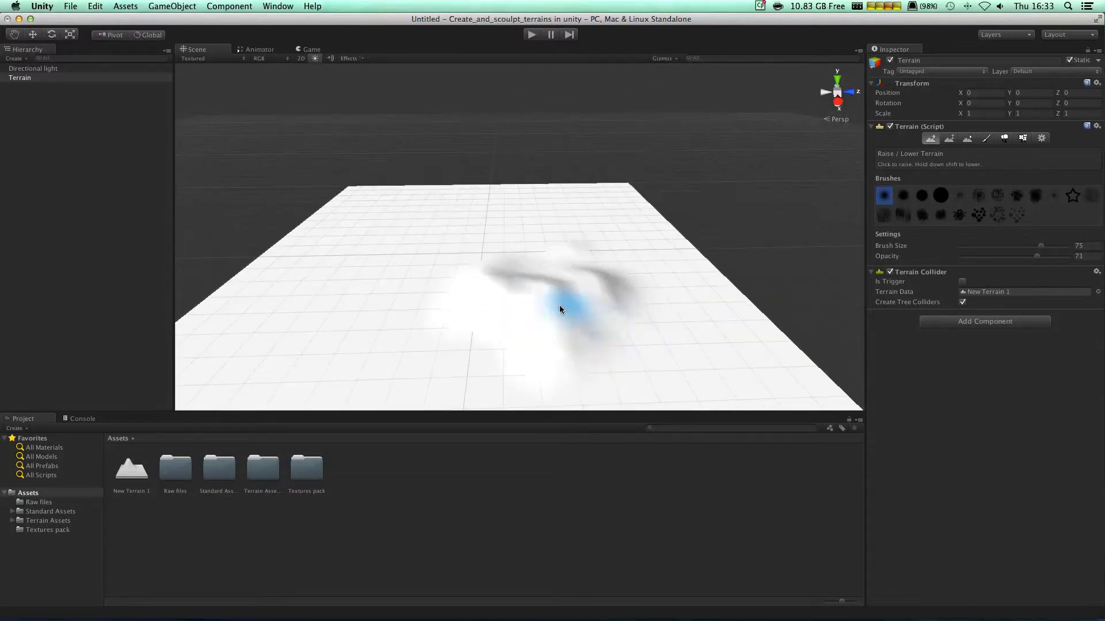
Level the hills using Paint Height at 33.97 with a hard-edged round brush, and flatten the whole terrain to that height
{"action": "left_click", "coordinate": [950, 138]}
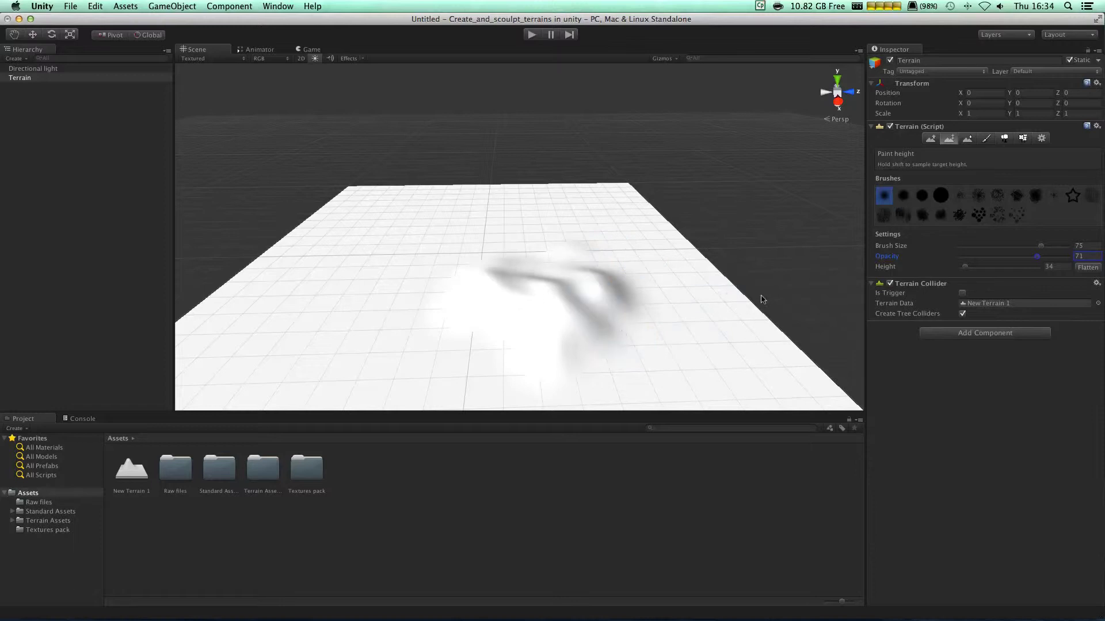
{"action": "left_click_drag", "start_coordinate": [884, 268], "coordinate": [932, 268]}
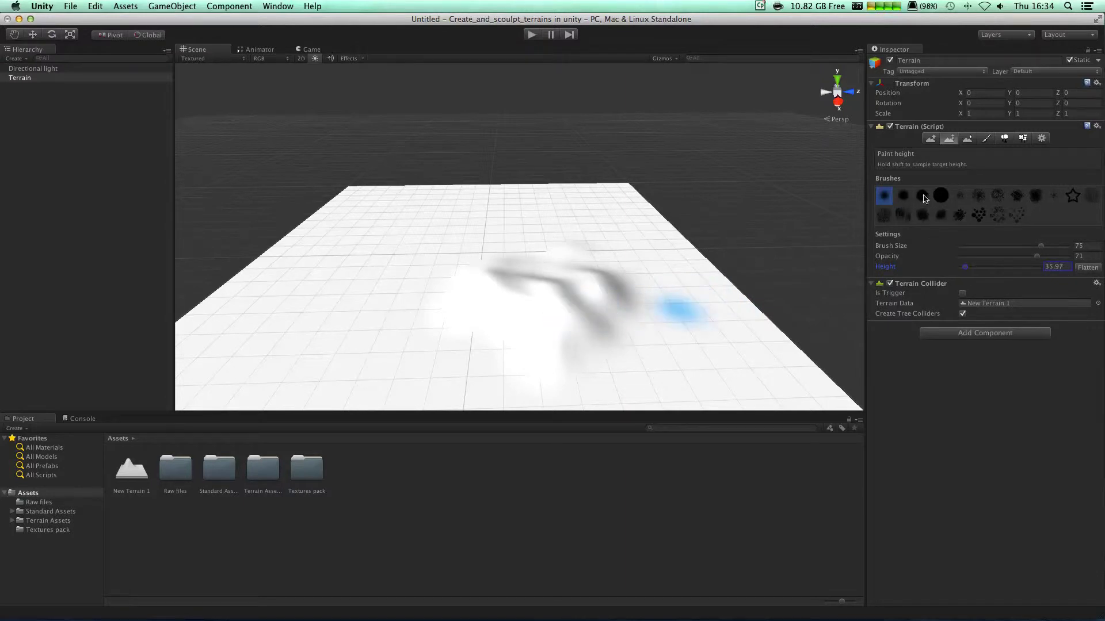
{"action": "left_click", "coordinate": [923, 196]}
{"action": "mouse_move", "coordinate": [592, 311]}
{"action": "left_mouse_down"}
{"action": "mouse_move", "coordinate": [555, 309]}
{"action": "mouse_move", "coordinate": [572, 303]}
{"action": "mouse_move", "coordinate": [573, 286]}
{"action": "mouse_move", "coordinate": [515, 268]}
{"action": "mouse_move", "coordinate": [509, 296]}
{"action": "mouse_move", "coordinate": [532, 230]}
{"action": "mouse_move", "coordinate": [538, 255]}
{"action": "mouse_move", "coordinate": [505, 257]}
{"action": "mouse_move", "coordinate": [592, 288]}
{"action": "mouse_move", "coordinate": [523, 244]}
{"action": "mouse_move", "coordinate": [599, 288]}
{"action": "mouse_move", "coordinate": [579, 313]}
{"action": "mouse_move", "coordinate": [571, 265]}
{"action": "mouse_move", "coordinate": [602, 307]}
{"action": "mouse_move", "coordinate": [564, 309]}
{"action": "left_mouse_up"}
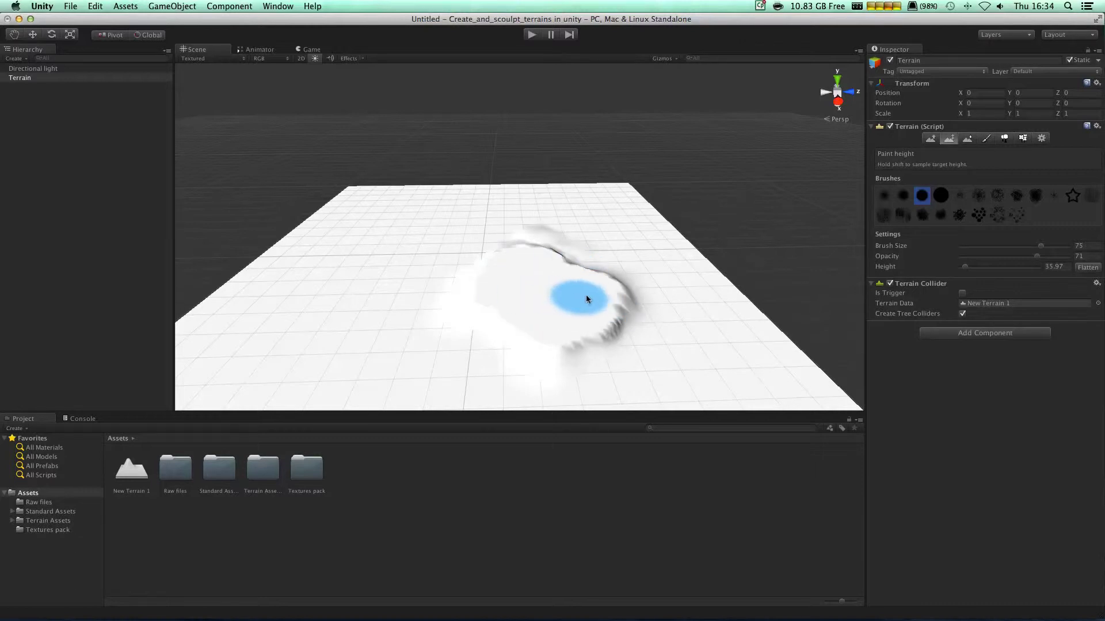
{"action": "left_click", "coordinate": [1086, 268]}
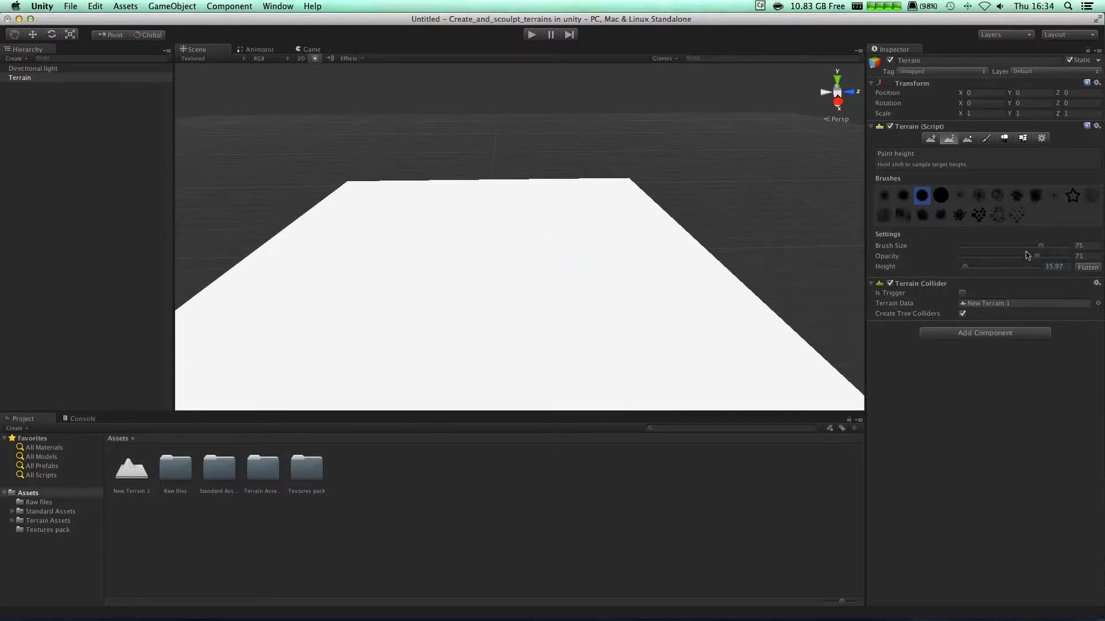
Set the paint height to 5 and carve a central basin with the round brush, roughening its rim with the scattered-dots brush
{"action": "left_click_drag", "start_coordinate": [960, 265], "coordinate": [959, 268]}
{"action": "mouse_move", "coordinate": [478, 290]}
{"action": "left_mouse_down"}
{"action": "mouse_move", "coordinate": [495, 309]}
{"action": "mouse_move", "coordinate": [515, 303]}
{"action": "mouse_move", "coordinate": [525, 273]}
{"action": "mouse_move", "coordinate": [511, 287]}
{"action": "mouse_move", "coordinate": [509, 337]}
{"action": "mouse_move", "coordinate": [566, 311]}
{"action": "mouse_move", "coordinate": [466, 301]}
{"action": "left_mouse_up"}
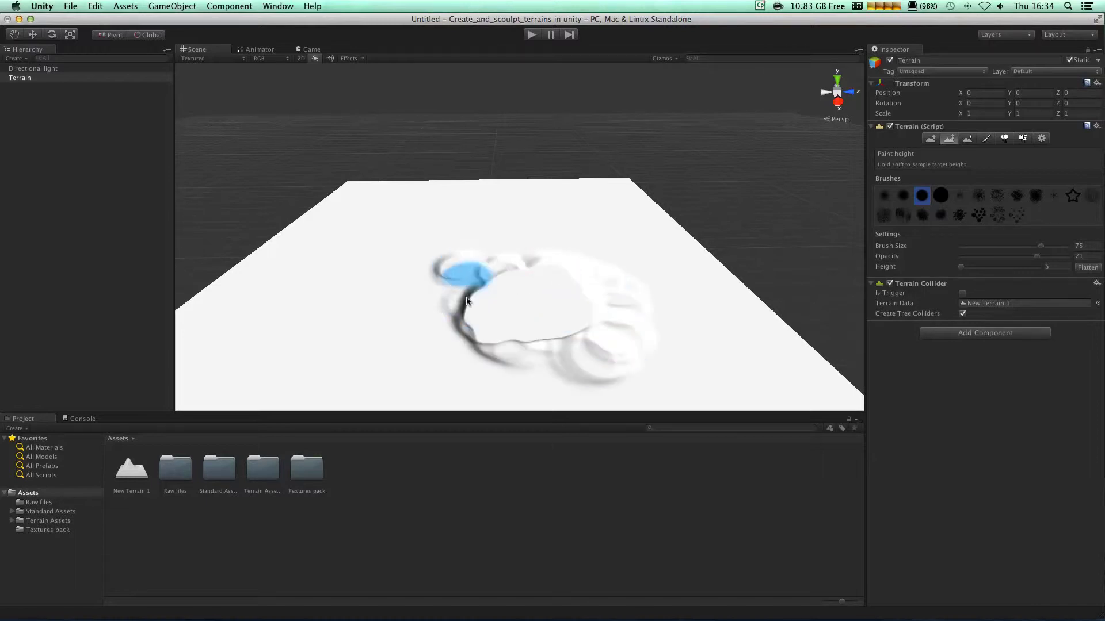
{"action": "left_click", "coordinate": [976, 216]}
{"action": "mouse_move", "coordinate": [511, 321]}
{"action": "left_mouse_down"}
{"action": "mouse_move", "coordinate": [518, 285]}
{"action": "mouse_move", "coordinate": [432, 319]}
{"action": "mouse_move", "coordinate": [508, 359]}
{"action": "mouse_move", "coordinate": [570, 311]}
{"action": "mouse_move", "coordinate": [553, 270]}
{"action": "mouse_move", "coordinate": [407, 271]}
{"action": "mouse_move", "coordinate": [636, 283]}
{"action": "left_mouse_up"}
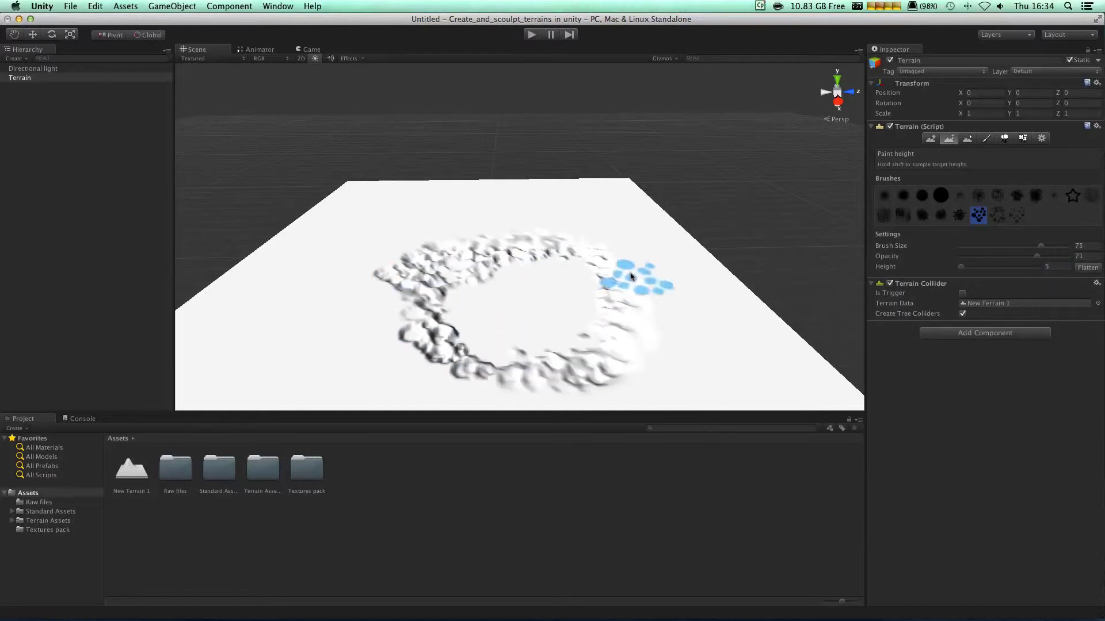
Soften the bumpy rim around the basin using Smooth Height with the second soft round brush at size 75 and opacity 71
{"action": "left_click", "coordinate": [968, 139]}
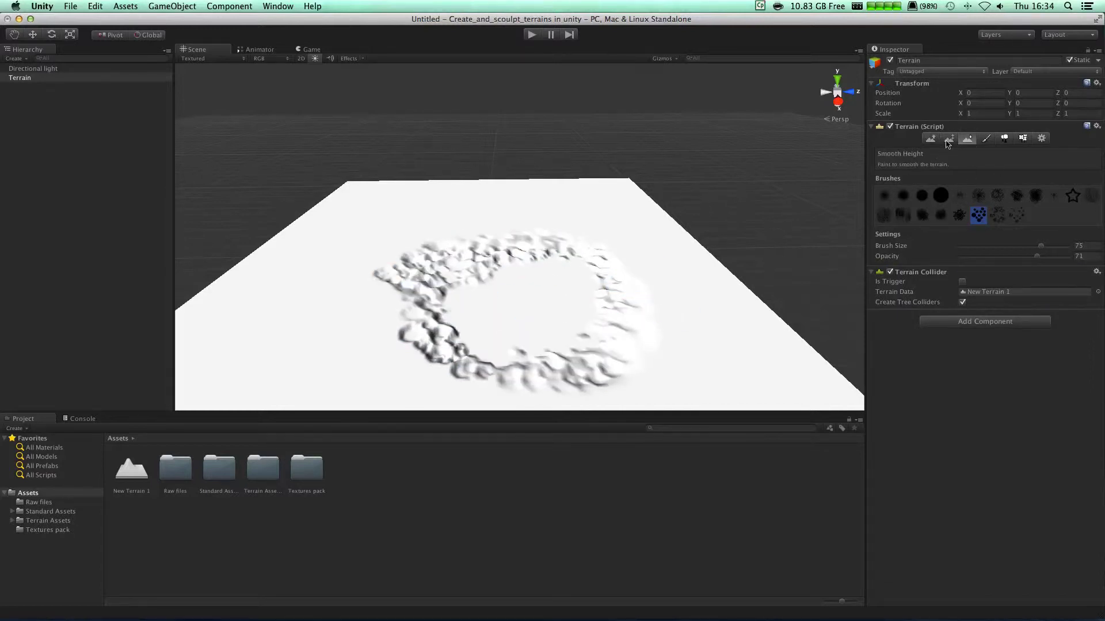
{"action": "left_click", "coordinate": [902, 195]}
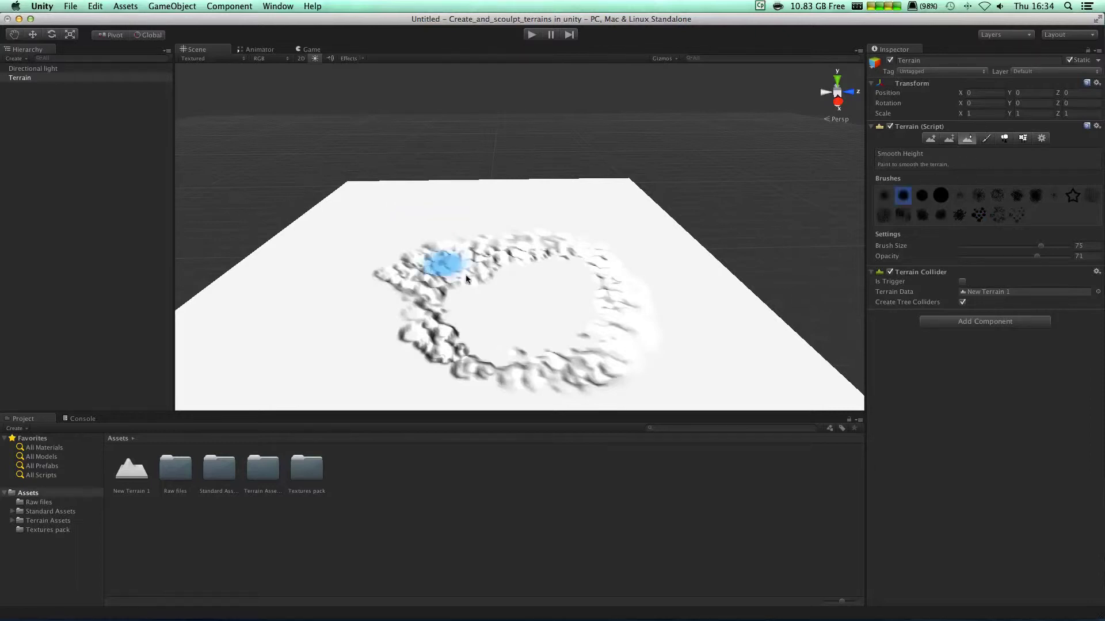
{"action": "scroll", "coordinate": [487, 305], "scroll_direction": "up", "scroll_amount": 5}
{"action": "scroll", "coordinate": [486, 305], "scroll_direction": "up", "scroll_amount": 5}
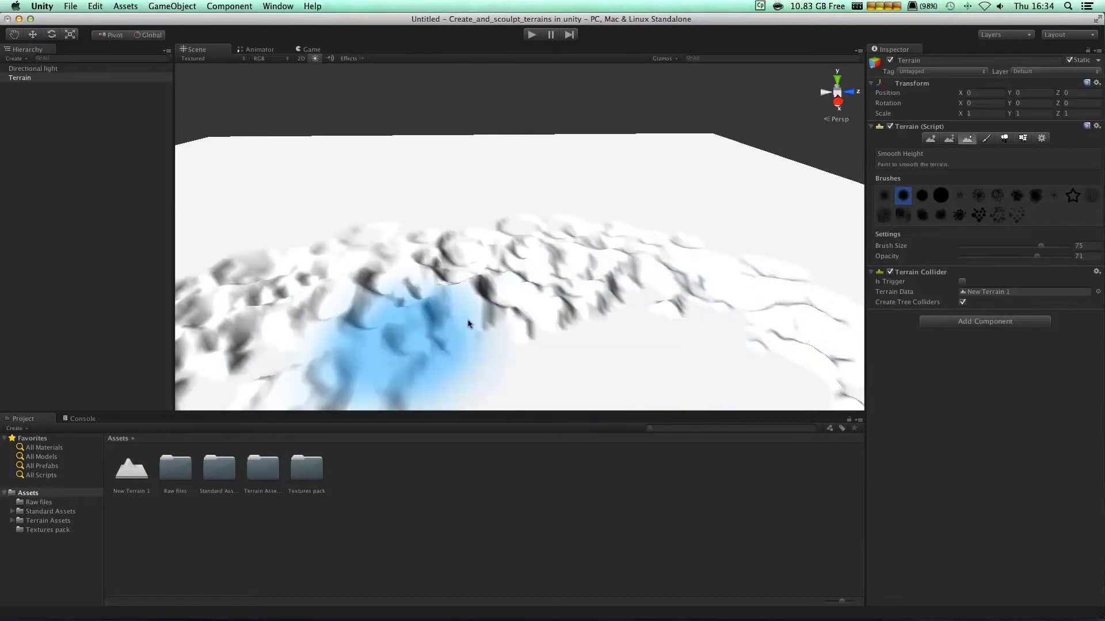
{"action": "mouse_move", "coordinate": [575, 375]}
{"action": "left_mouse_down"}
{"action": "mouse_move", "coordinate": [578, 292]}
{"action": "mouse_move", "coordinate": [500, 284]}
{"action": "mouse_move", "coordinate": [457, 240]}
{"action": "mouse_move", "coordinate": [356, 319]}
{"action": "mouse_move", "coordinate": [585, 241]}
{"action": "mouse_move", "coordinate": [473, 235]}
{"action": "mouse_move", "coordinate": [591, 249]}
{"action": "mouse_move", "coordinate": [564, 263]}
{"action": "mouse_move", "coordinate": [471, 254]}
{"action": "mouse_move", "coordinate": [513, 271]}
{"action": "left_mouse_up"}
{"action": "scroll", "coordinate": [512, 271], "scroll_direction": "down", "scroll_amount": 3}
{"action": "mouse_move", "coordinate": [303, 348]}
{"action": "left_mouse_down"}
{"action": "mouse_move", "coordinate": [298, 368]}
{"action": "mouse_move", "coordinate": [322, 235]}
{"action": "mouse_move", "coordinate": [340, 328]}
{"action": "mouse_move", "coordinate": [754, 343]}
{"action": "mouse_move", "coordinate": [537, 234]}
{"action": "mouse_move", "coordinate": [505, 254]}
{"action": "mouse_move", "coordinate": [493, 233]}
{"action": "mouse_move", "coordinate": [513, 166]}
{"action": "mouse_move", "coordinate": [424, 266]}
{"action": "mouse_move", "coordinate": [395, 259]}
{"action": "left_mouse_up"}
{"action": "mouse_move", "coordinate": [394, 251]}
{"action": "left_mouse_down"}
{"action": "mouse_move", "coordinate": [419, 144]}
{"action": "mouse_move", "coordinate": [386, 264]}
{"action": "mouse_move", "coordinate": [392, 198]}
{"action": "left_mouse_up"}
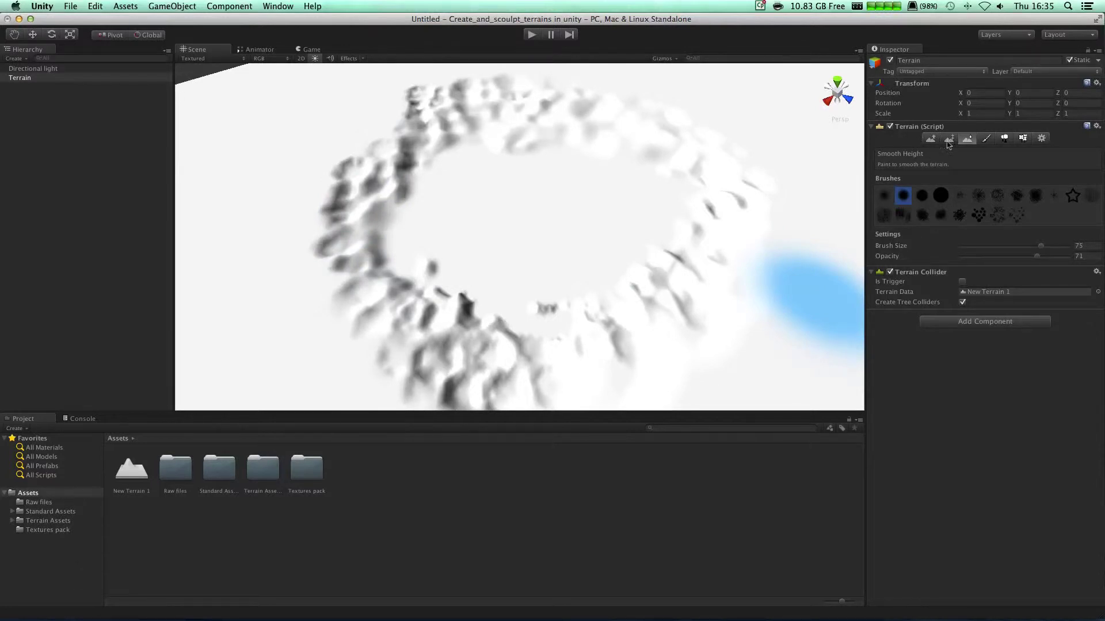
{"action": "mouse_move", "coordinate": [579, 347]}
{"action": "left_mouse_down"}
{"action": "mouse_move", "coordinate": [451, 116]}
{"action": "mouse_move", "coordinate": [425, 106]}
{"action": "mouse_move", "coordinate": [403, 285]}
{"action": "mouse_move", "coordinate": [730, 267]}
{"action": "mouse_move", "coordinate": [860, 218]}
{"action": "left_mouse_up"}
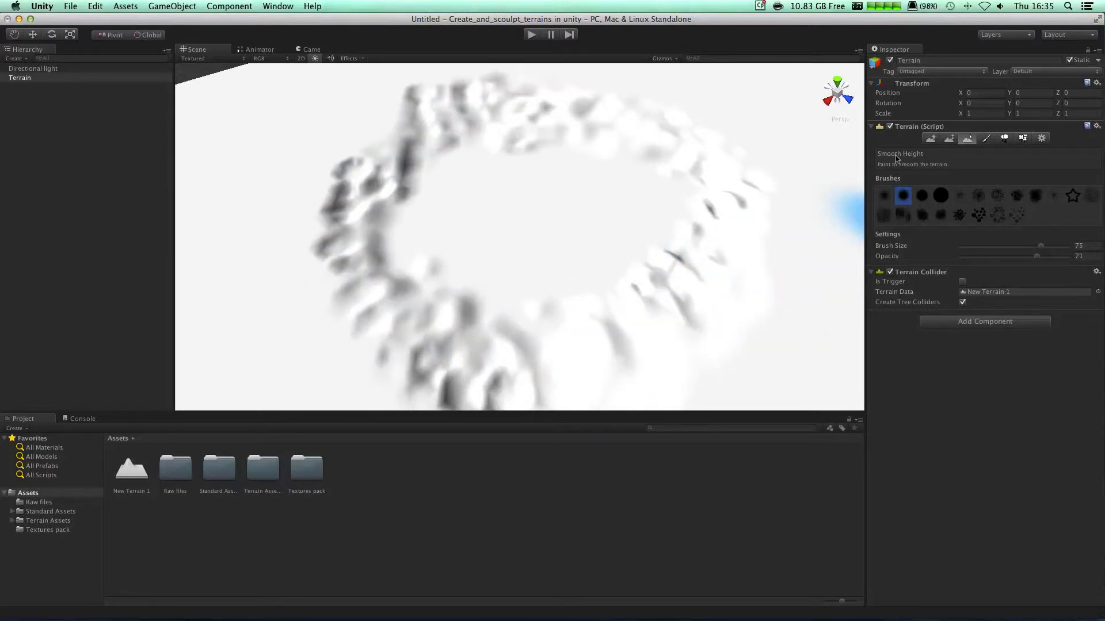
Add Grass_01 from the Textures pack folder as the terrain's first paint texture, keeping the 15 by 15 tiling size
{"action": "left_click", "coordinate": [986, 139]}
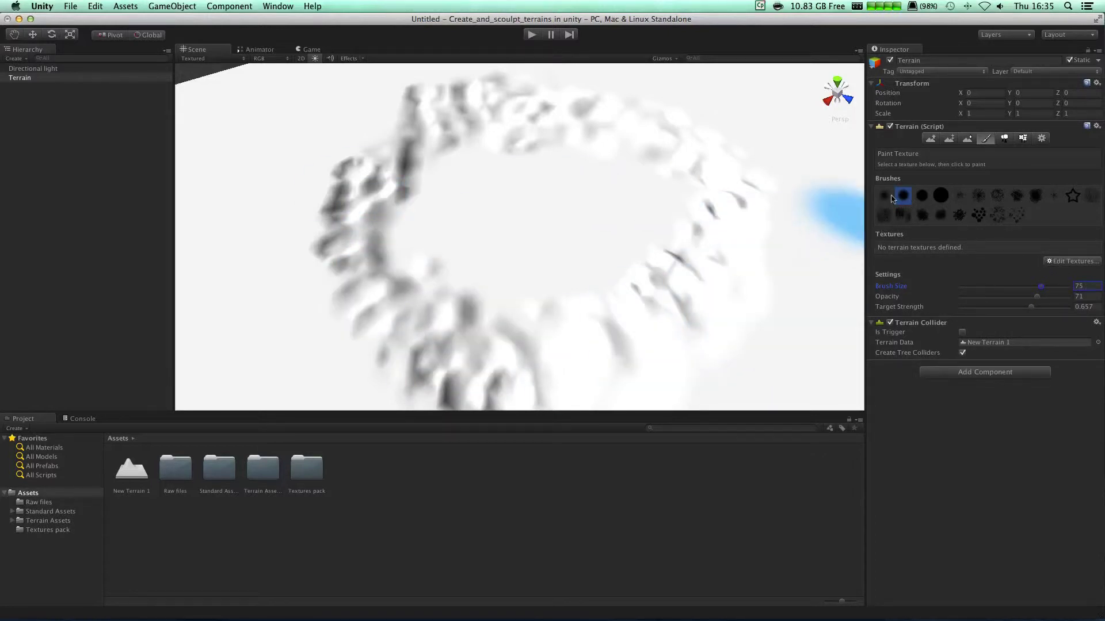
{"action": "left_click", "coordinate": [1059, 262]}
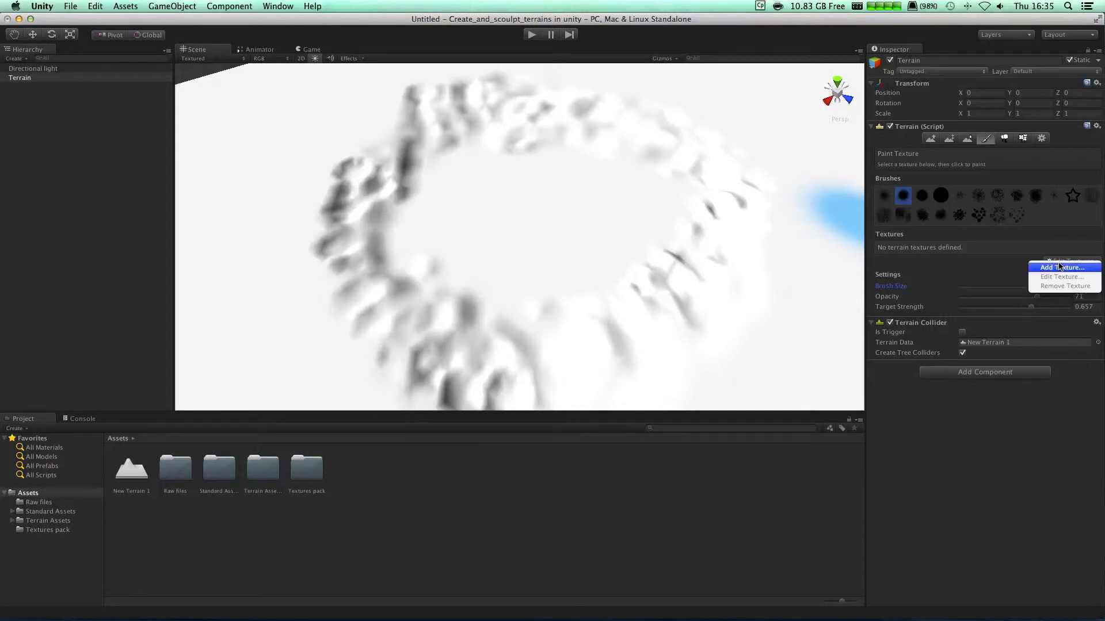
{"action": "left_click", "coordinate": [1060, 265]}
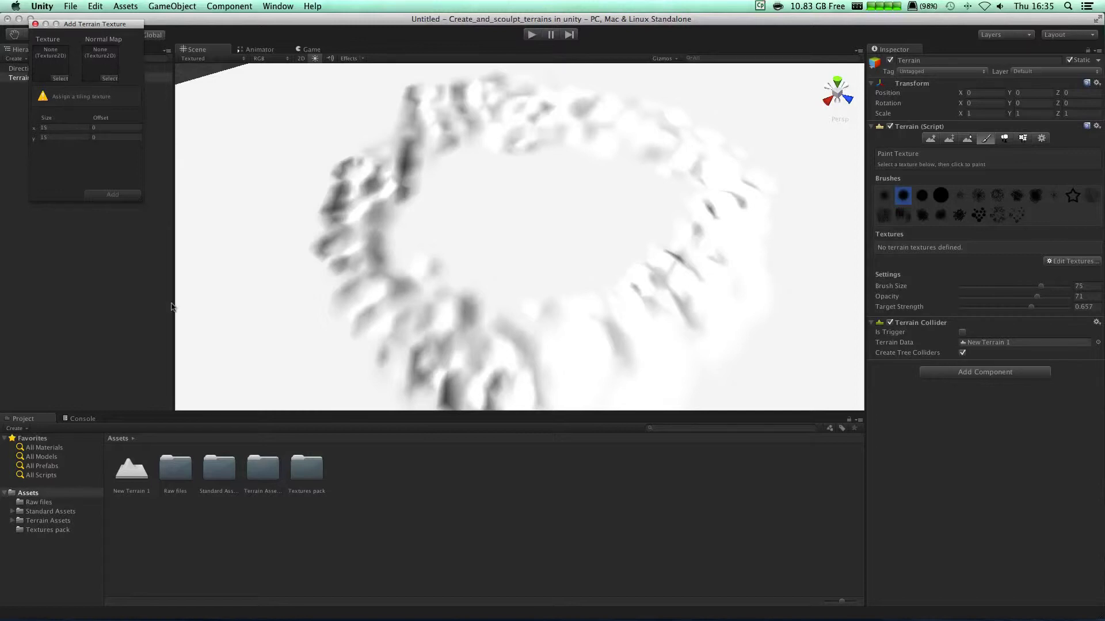
{"action": "left_click", "coordinate": [47, 530]}
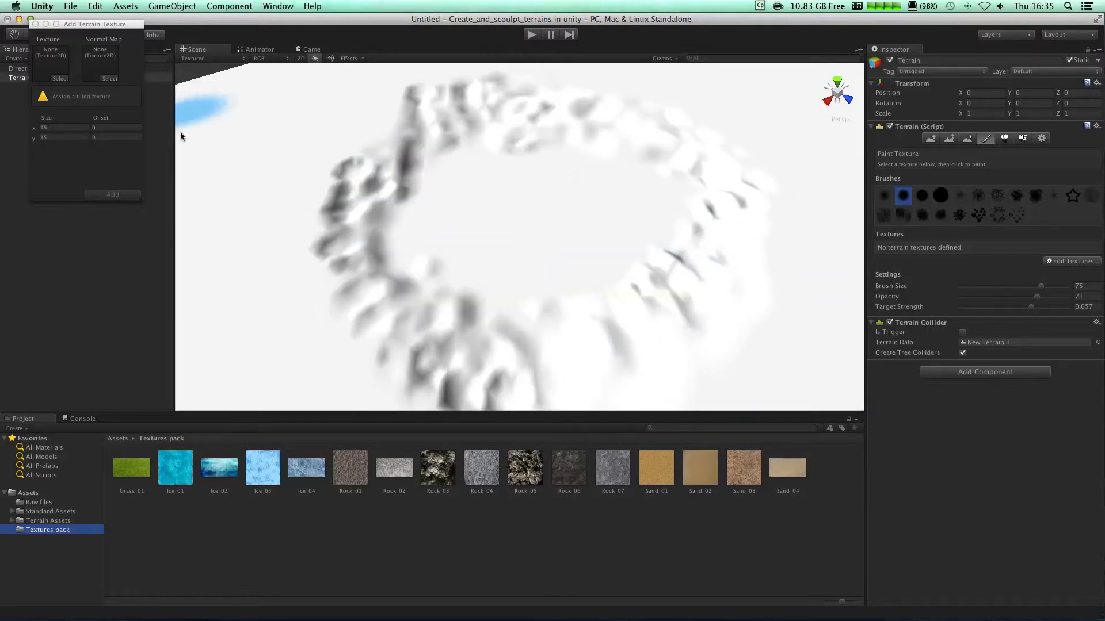
{"action": "left_click_drag", "start_coordinate": [132, 467], "coordinate": [48, 69]}
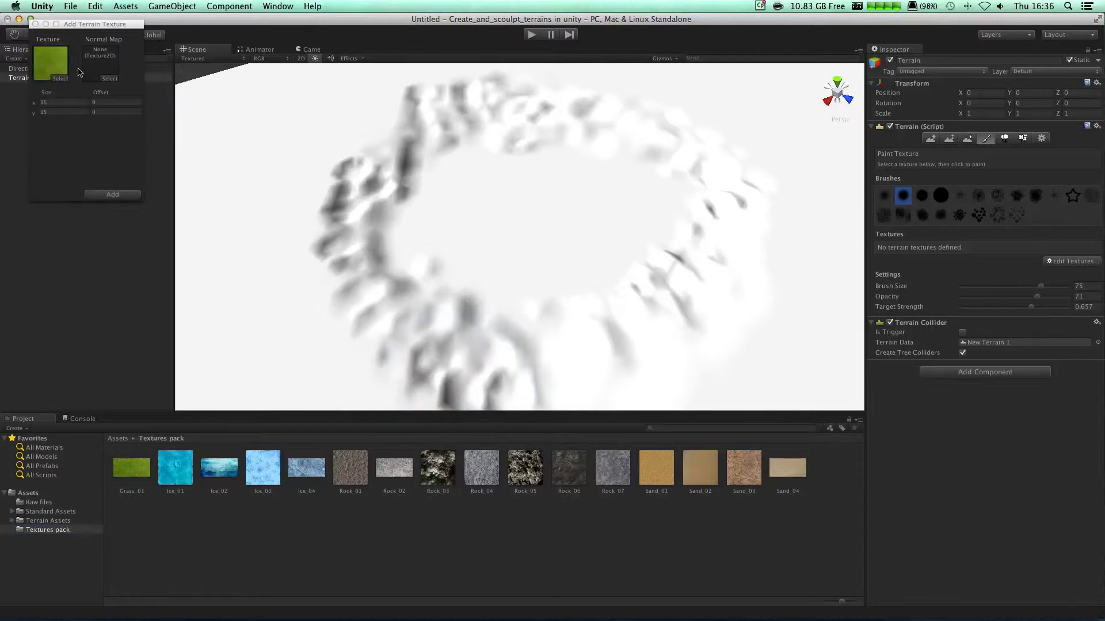
{"action": "left_click", "coordinate": [111, 195]}
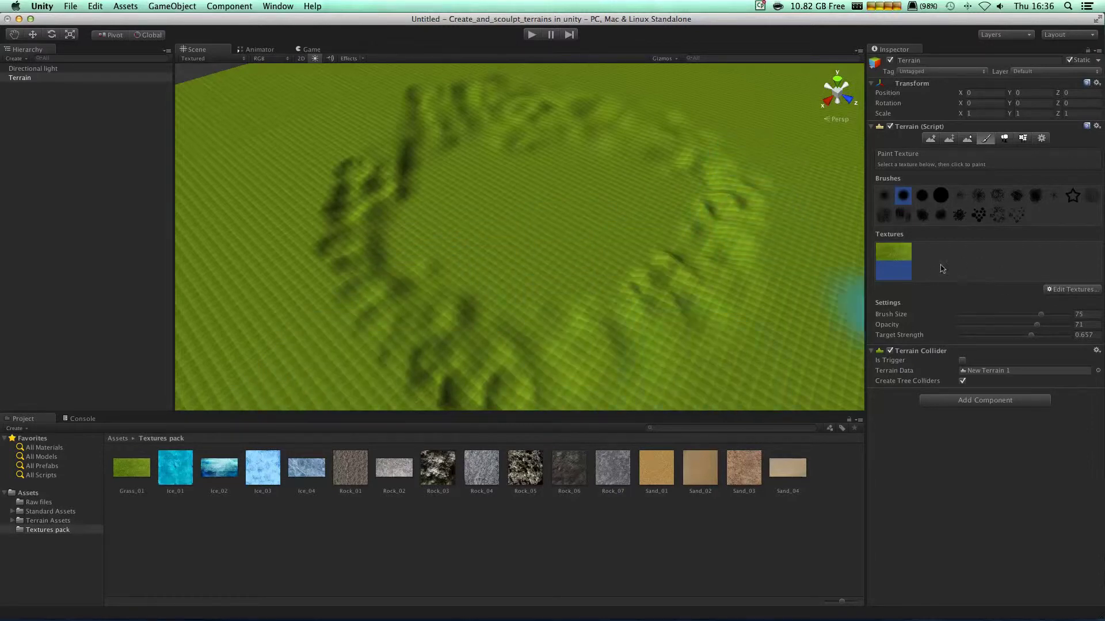
Edit the terrain's base texture to use Sand_01 instead of the grass image and apply the change
{"action": "left_click", "coordinate": [1054, 290]}
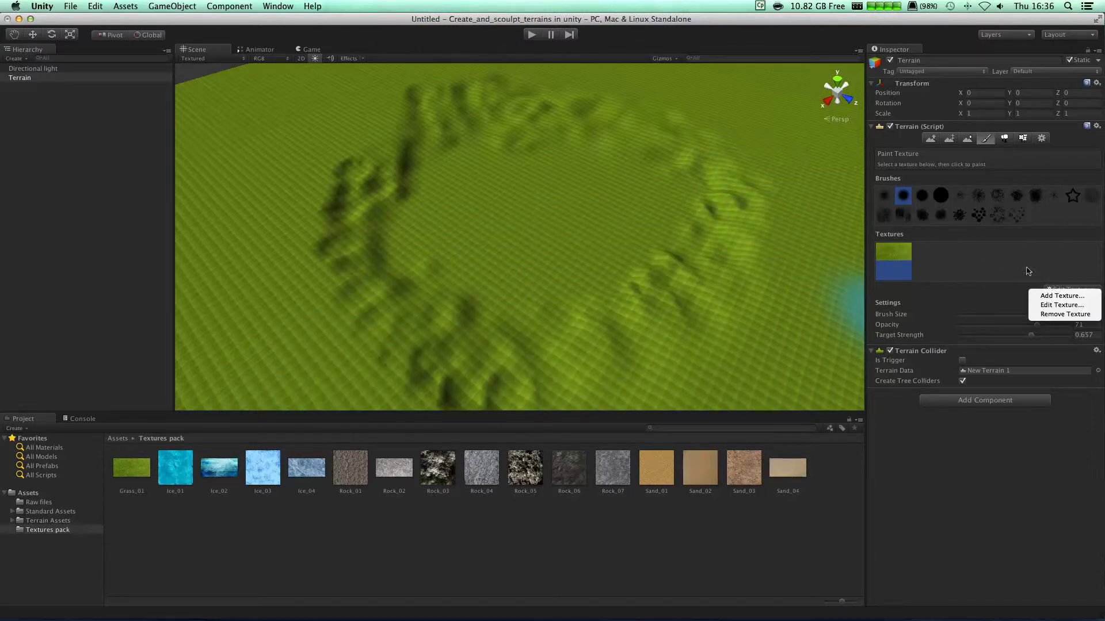
{"action": "left_click", "coordinate": [1000, 256]}
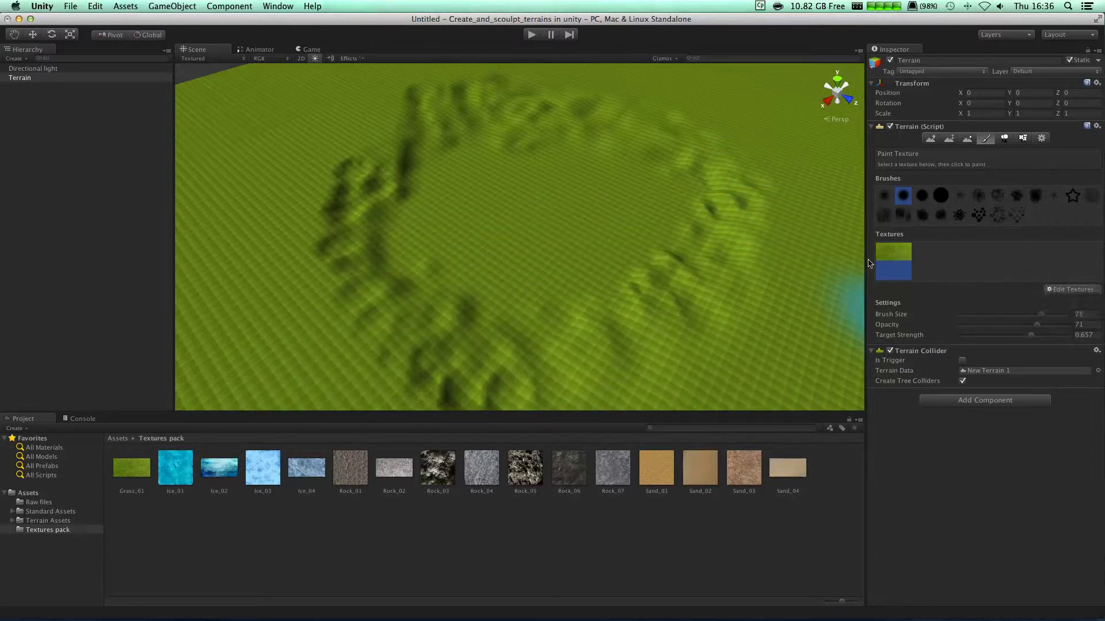
{"action": "left_click", "coordinate": [1057, 289]}
{"action": "left_click", "coordinate": [1054, 305]}
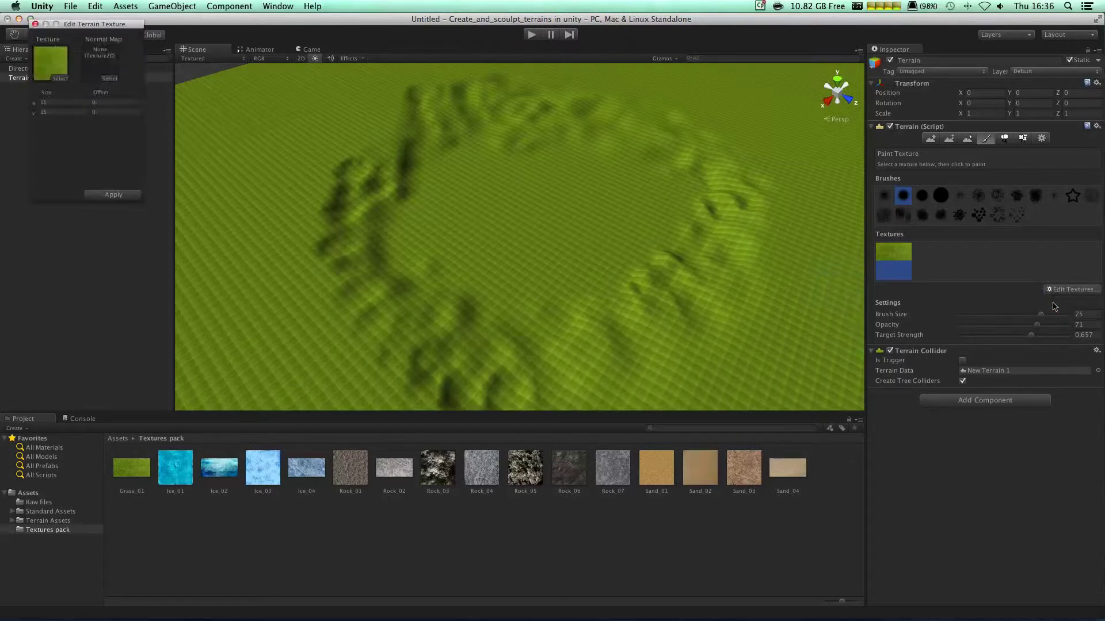
{"action": "left_click", "coordinate": [1058, 290]}
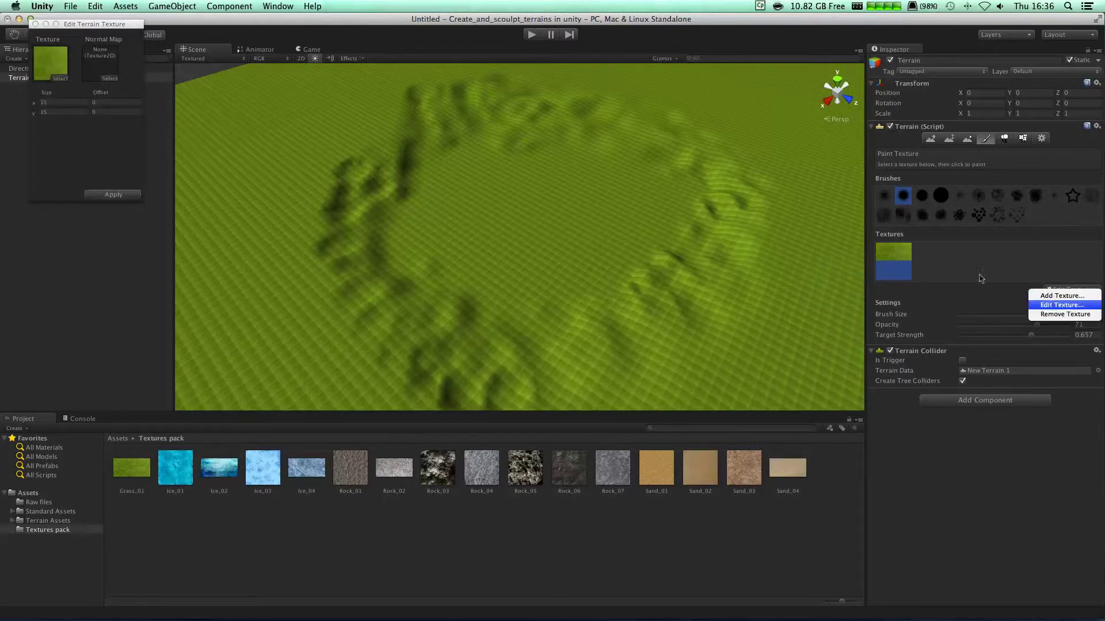
{"action": "left_click", "coordinate": [1054, 305]}
{"action": "left_click", "coordinate": [1056, 290]}
{"action": "left_click", "coordinate": [539, 553]}
{"action": "left_click_drag", "start_coordinate": [652, 465], "coordinate": [51, 69]}
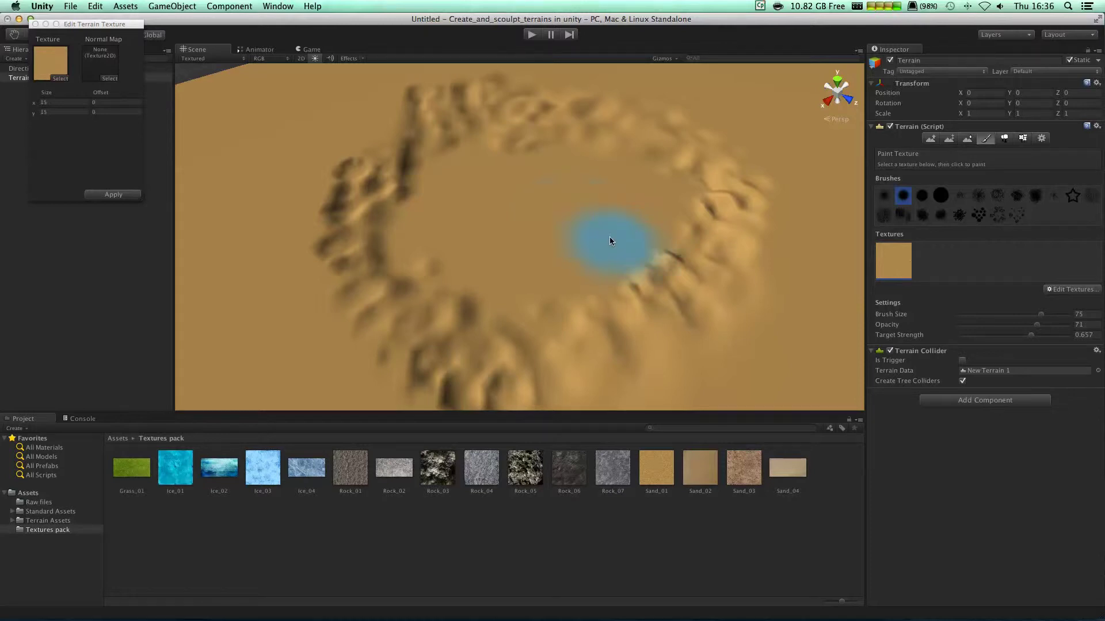
{"action": "left_click", "coordinate": [96, 195]}
Start adding a second terrain texture and assign Rock_01 from the Textures pack as its image
{"action": "scroll", "coordinate": [682, 233], "scroll_direction": "up", "scroll_amount": 6}
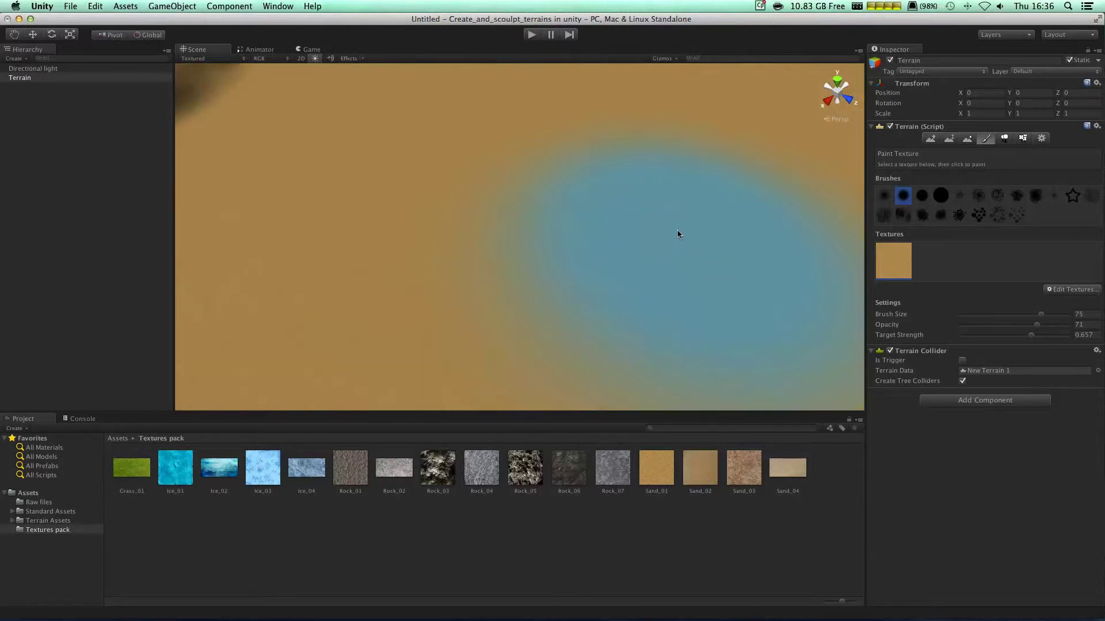
{"action": "mouse_move", "coordinate": [641, 178]}
{"action": "left_mouse_down", "text": "alt"}
{"action": "mouse_move", "coordinate": [624, 153]}
{"action": "mouse_move", "coordinate": [581, 172]}
{"action": "left_mouse_up", "text": "alt"}
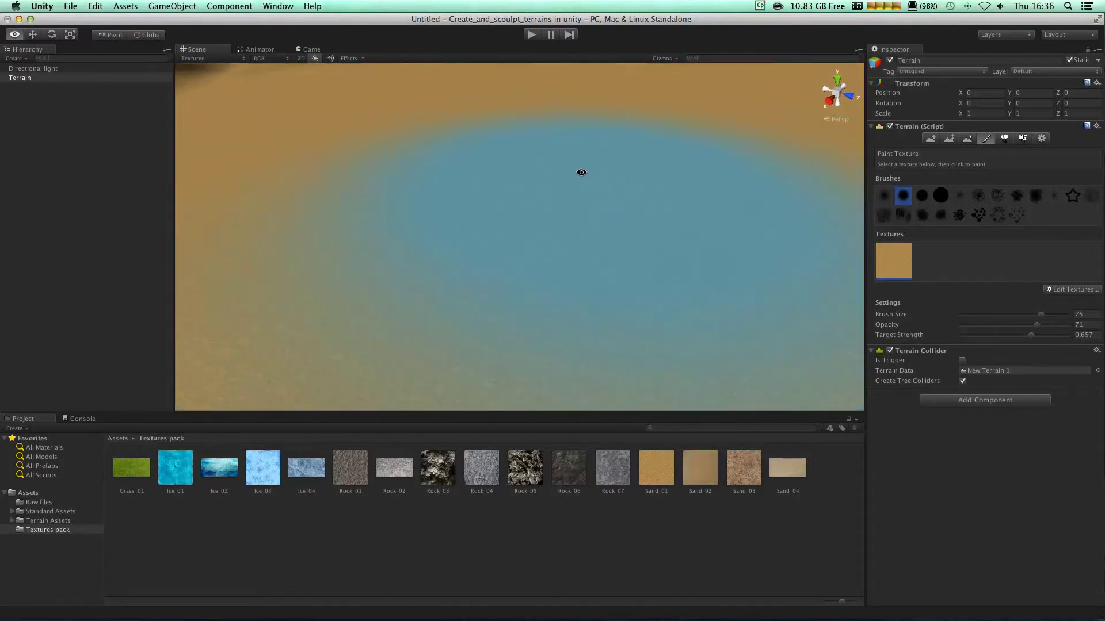
{"action": "scroll", "coordinate": [614, 164], "scroll_direction": "down", "scroll_amount": 10}
{"action": "middle_click_drag", "start_coordinate": [614, 163], "coordinate": [539, 201]}
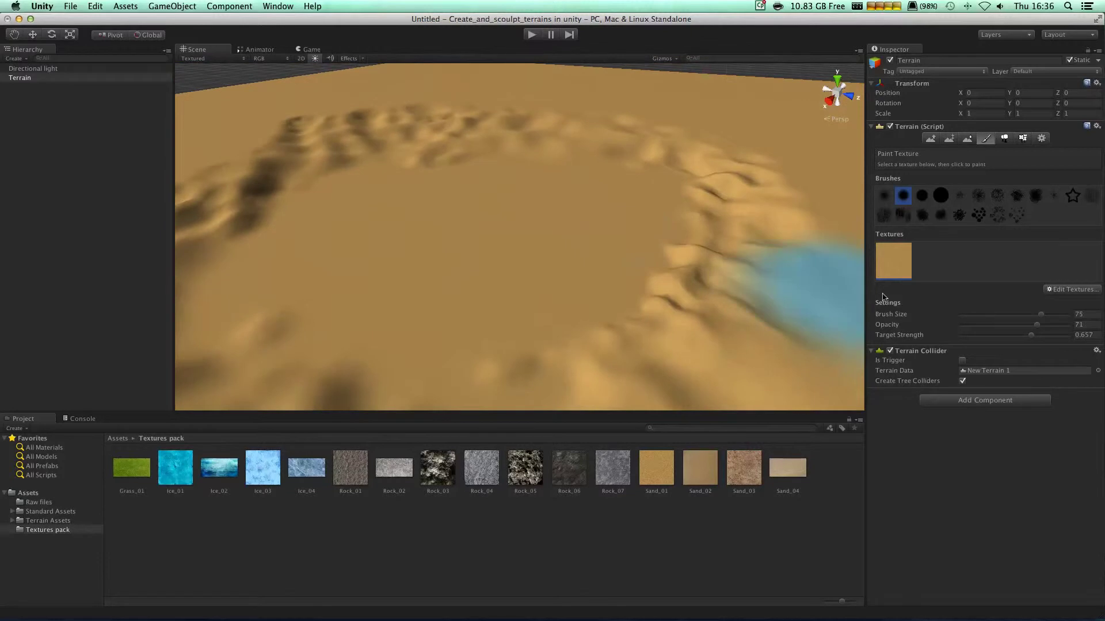
{"action": "left_click", "coordinate": [1062, 291]}
{"action": "left_click", "coordinate": [1061, 296]}
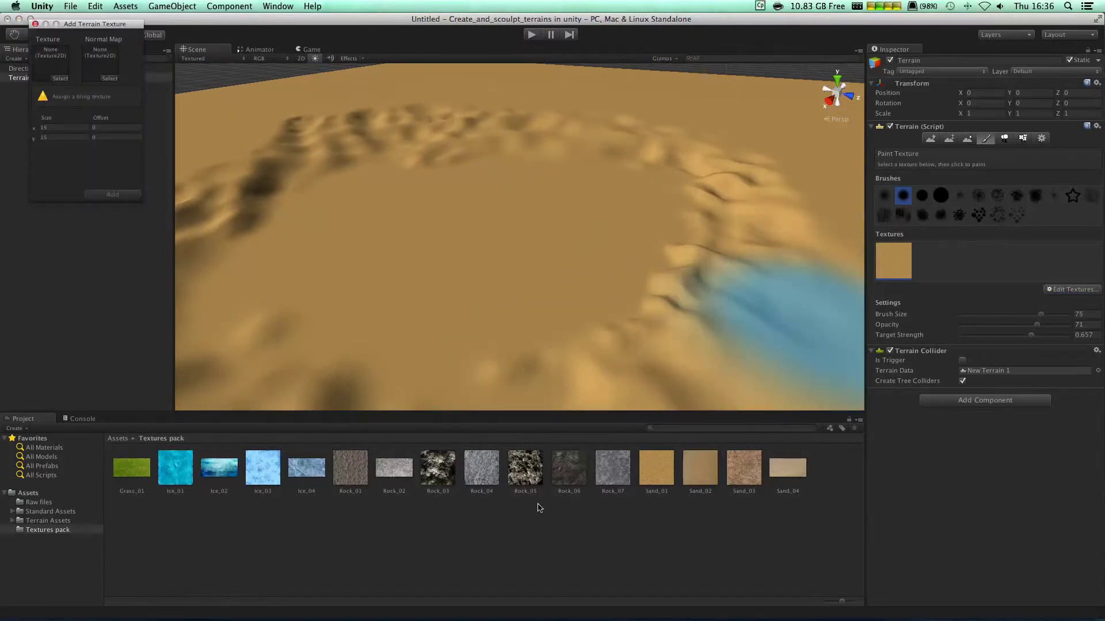
{"action": "left_click_drag", "start_coordinate": [365, 482], "coordinate": [44, 75]}
Swap the new texture's image for Grass (Hill) from the Textures folder in Terrain Assets and add it to the terrain
{"action": "left_click", "coordinate": [56, 512]}
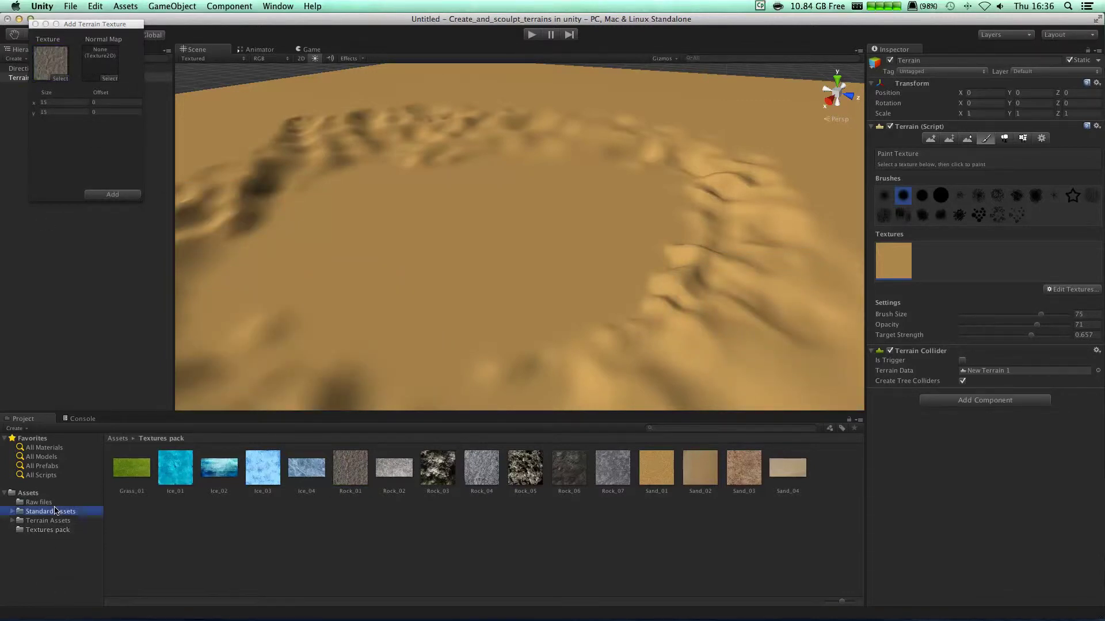
{"action": "left_click", "coordinate": [63, 521]}
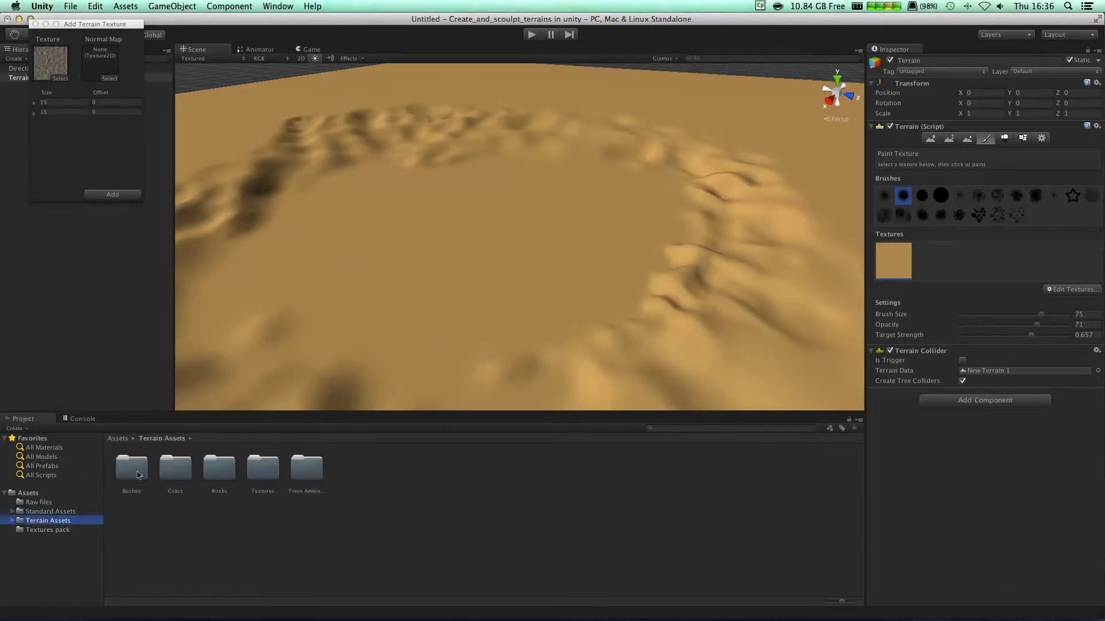
{"action": "double_click", "coordinate": [266, 469]}
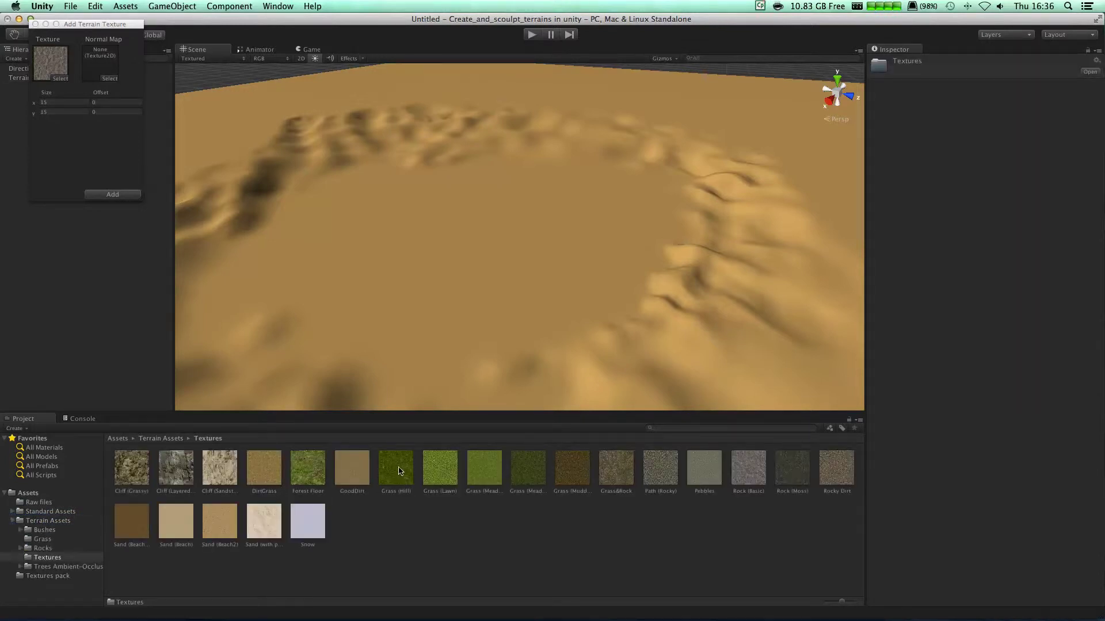
{"action": "left_click_drag", "start_coordinate": [399, 474], "coordinate": [55, 76]}
{"action": "left_click", "coordinate": [113, 195]}
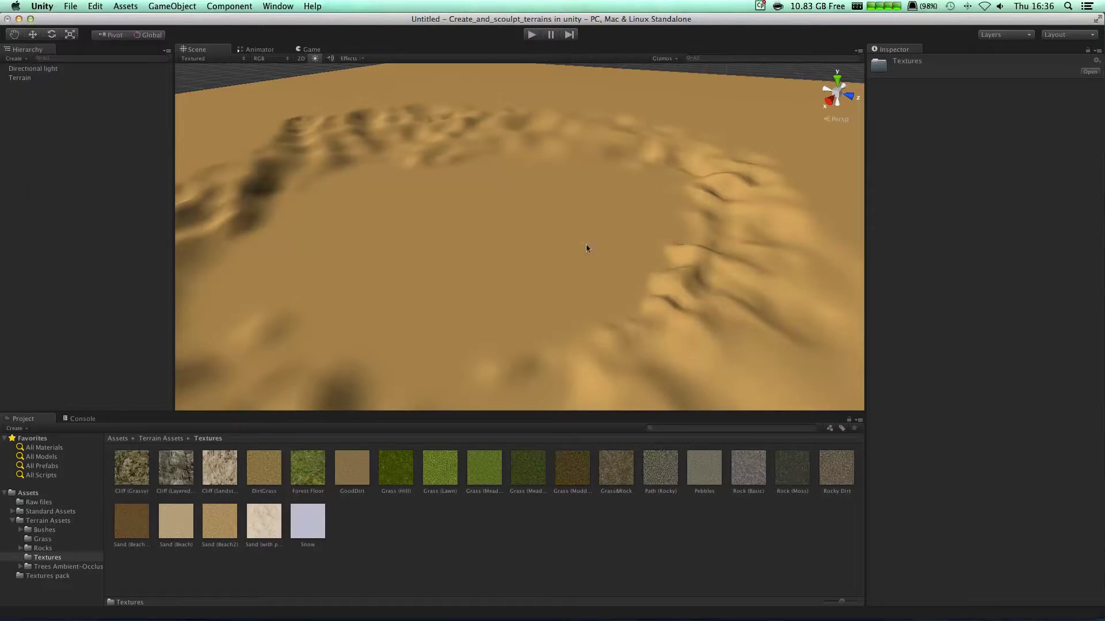
Paint the Grass (Hill) texture across the basin and its rim with a soft round brush at target strength 0.443
{"action": "left_click", "coordinate": [644, 229]}
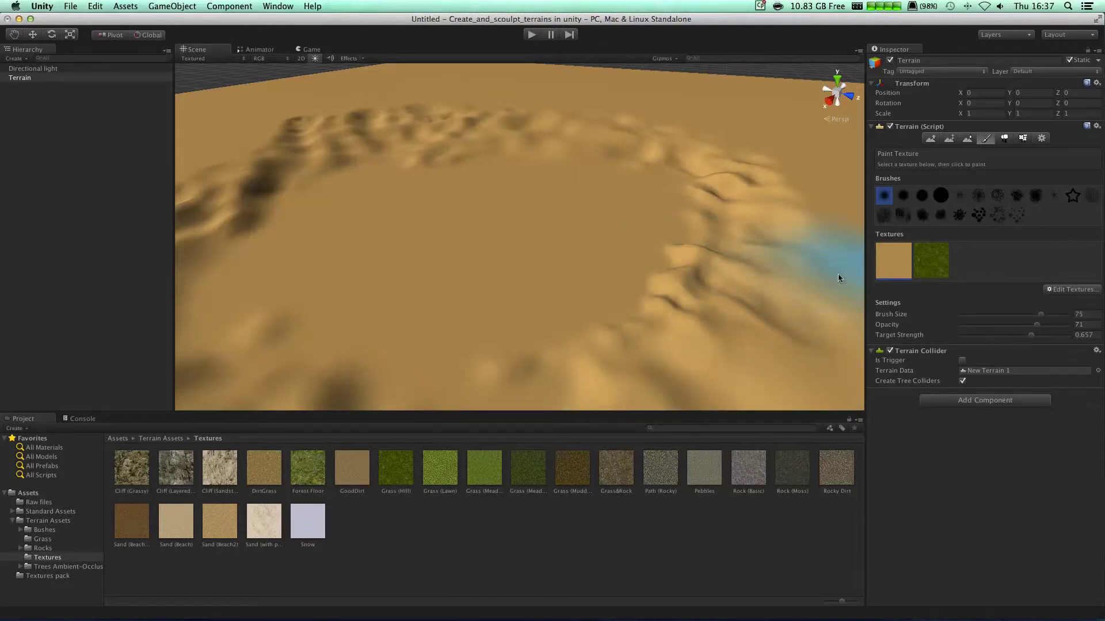
{"action": "left_click", "coordinate": [931, 263]}
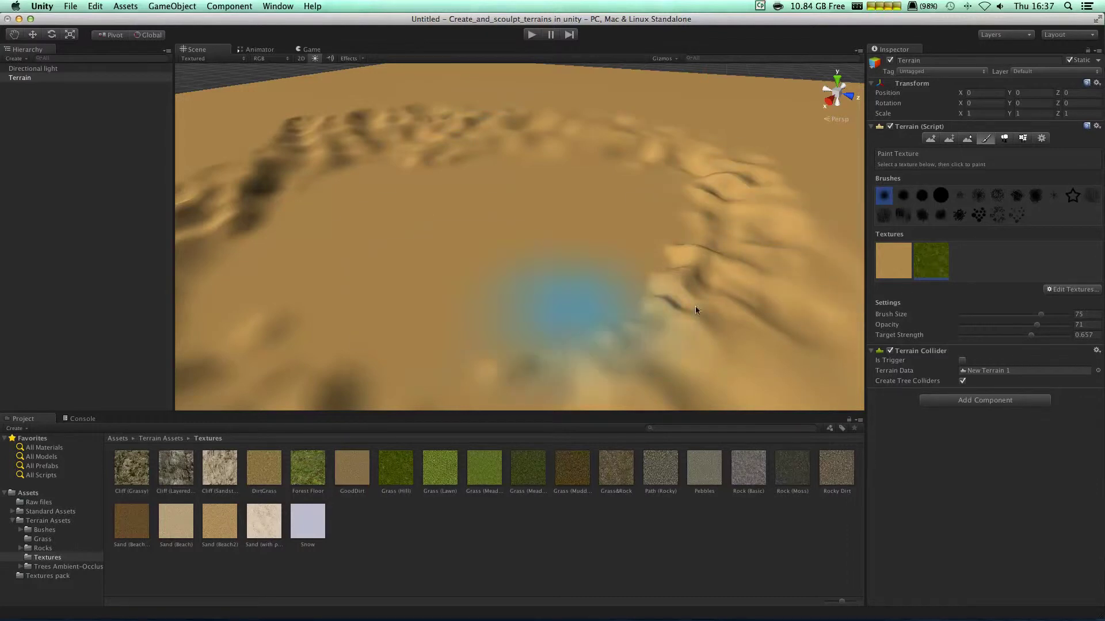
{"action": "left_click", "coordinate": [904, 195]}
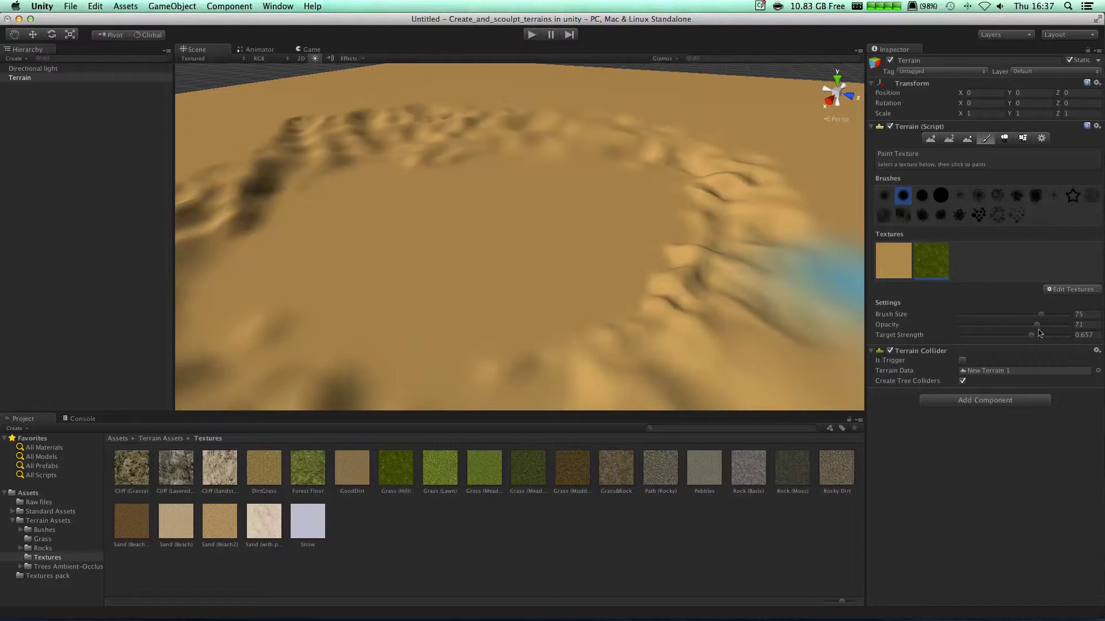
{"action": "left_click_drag", "start_coordinate": [1029, 336], "coordinate": [1014, 335]}
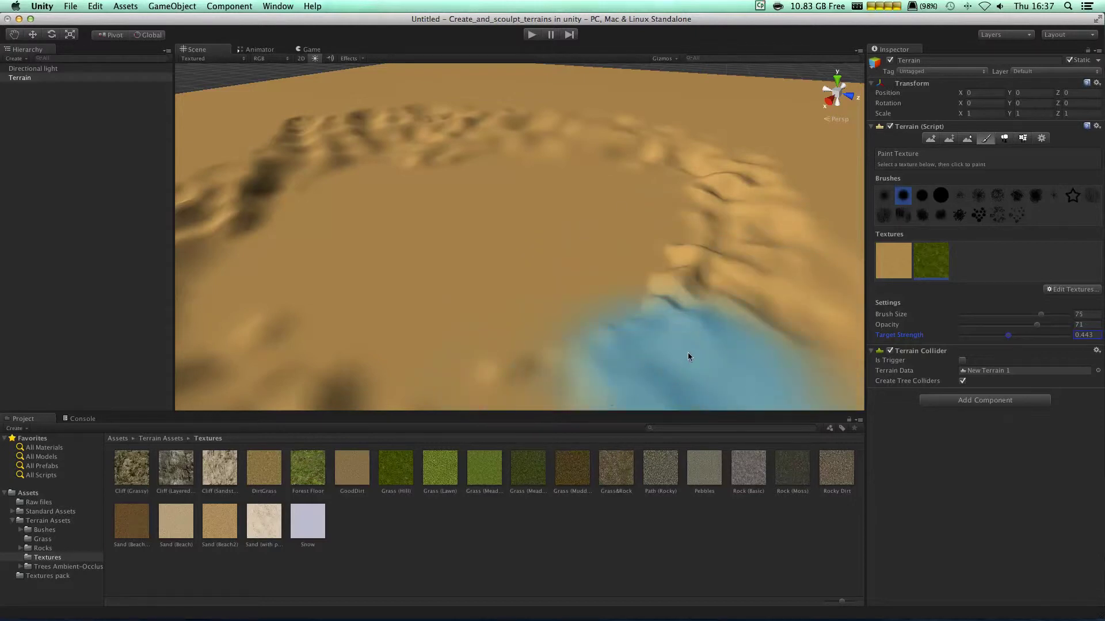
{"action": "mouse_move", "coordinate": [661, 299]}
{"action": "left_mouse_down"}
{"action": "mouse_move", "coordinate": [727, 253]}
{"action": "mouse_move", "coordinate": [698, 190]}
{"action": "mouse_move", "coordinate": [679, 230]}
{"action": "mouse_move", "coordinate": [430, 378]}
{"action": "mouse_move", "coordinate": [545, 140]}
{"action": "mouse_move", "coordinate": [609, 298]}
{"action": "mouse_move", "coordinate": [388, 167]}
{"action": "mouse_move", "coordinate": [530, 116]}
{"action": "mouse_move", "coordinate": [493, 148]}
{"action": "left_mouse_up"}
Extend the grass over the basin's remaining edge and a patch beyond the rim using an irregular, mottled brush
{"action": "left_click", "coordinate": [999, 197]}
{"action": "mouse_move", "coordinate": [369, 199]}
{"action": "left_mouse_down"}
{"action": "mouse_move", "coordinate": [284, 291]}
{"action": "mouse_move", "coordinate": [322, 294]}
{"action": "left_mouse_up"}
{"action": "scroll", "coordinate": [499, 244], "scroll_direction": "down", "scroll_amount": 5}
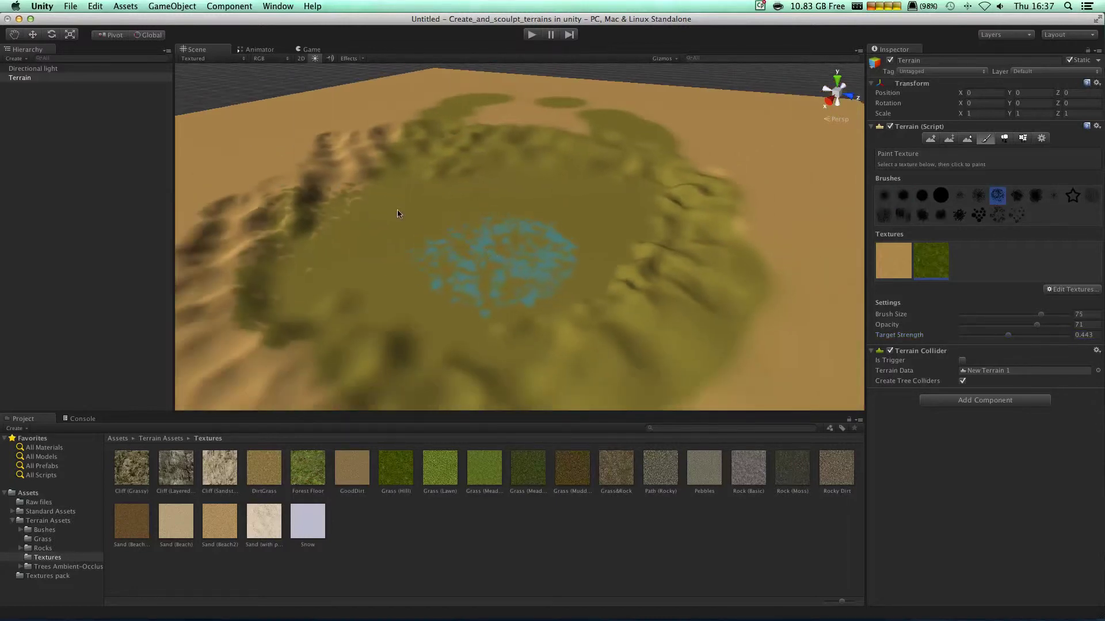
{"action": "left_click_drag", "start_coordinate": [397, 214], "coordinate": [270, 173]}
Paint more grass on and outside the rim at brush opacity 63, raising the target strength to 1 for the final strokes
{"action": "left_click_drag", "start_coordinate": [1028, 327], "coordinate": [1025, 323]}
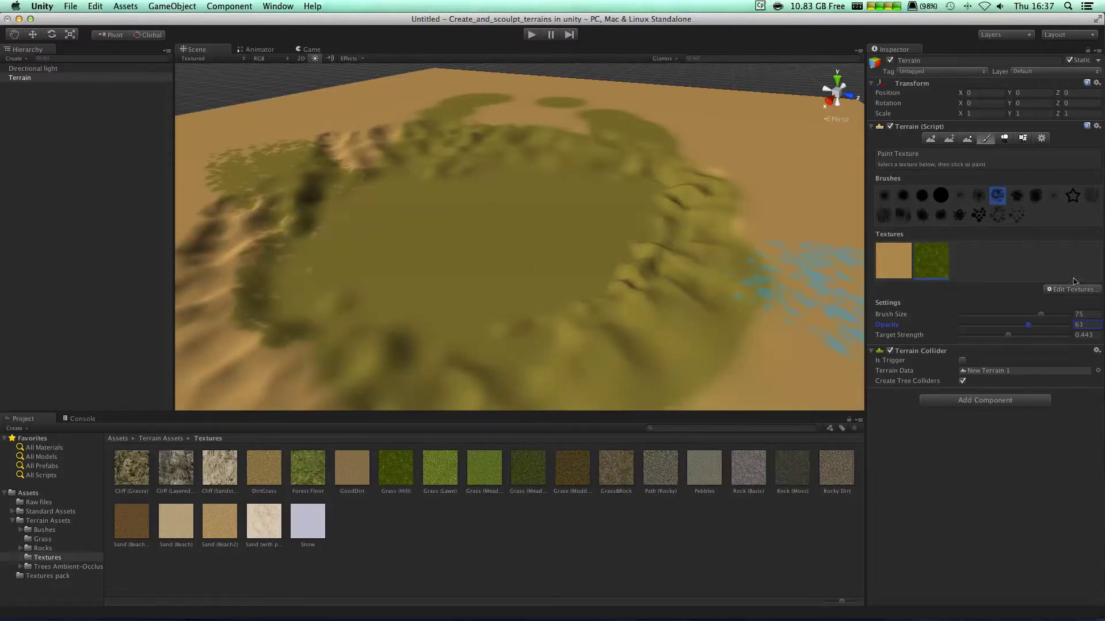
{"action": "left_click_drag", "start_coordinate": [737, 268], "coordinate": [742, 299]}
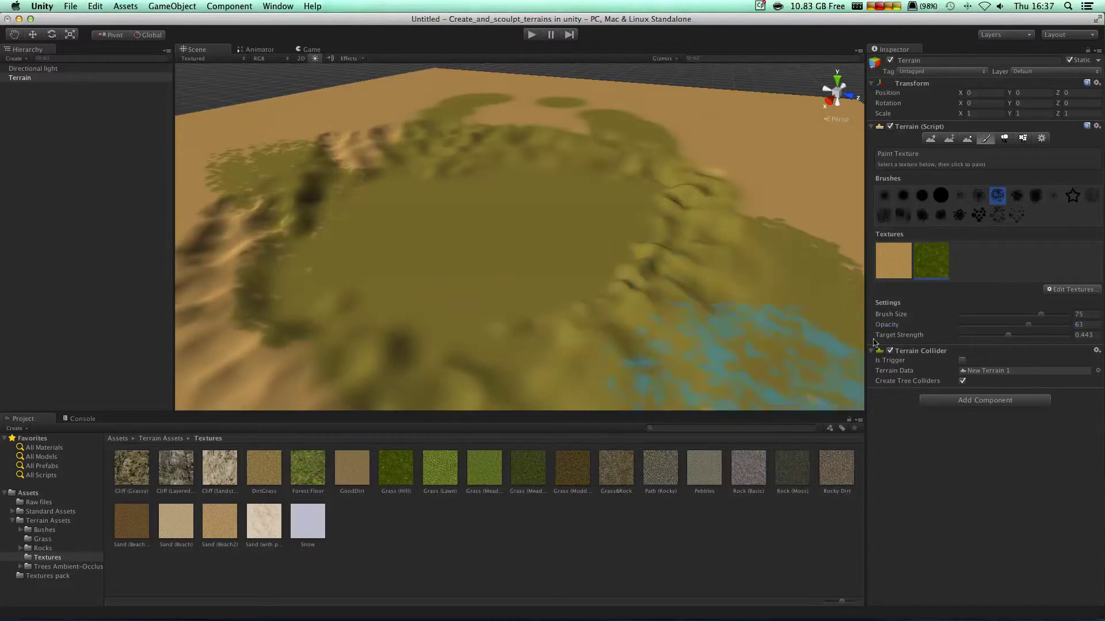
{"action": "left_click_drag", "start_coordinate": [1004, 337], "coordinate": [1030, 338]}
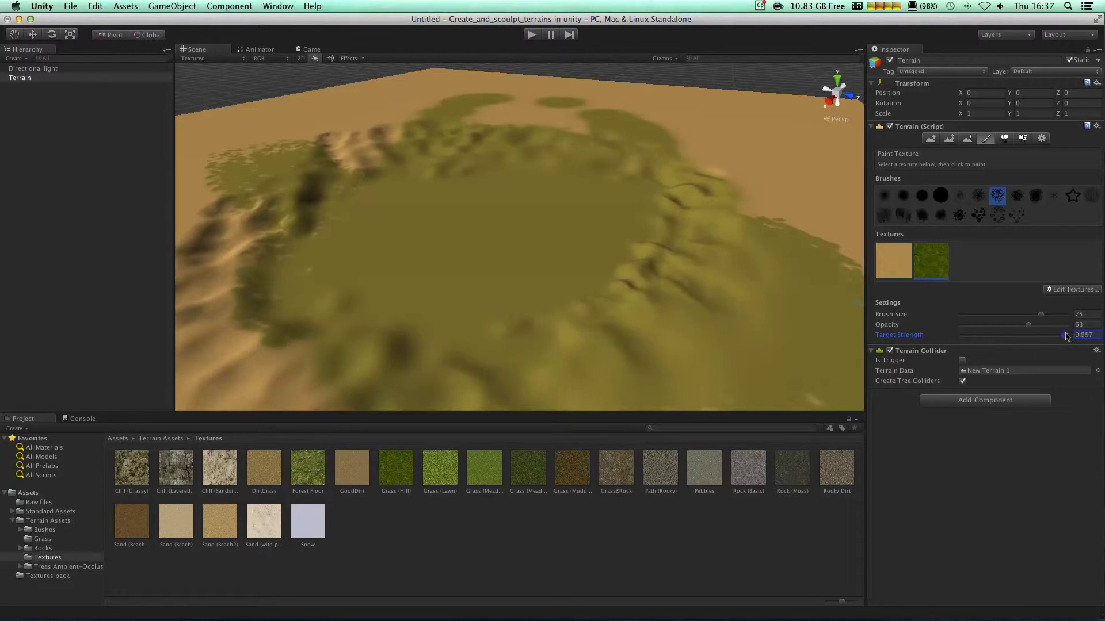
{"action": "mouse_move", "coordinate": [733, 226]}
{"action": "left_mouse_down"}
{"action": "mouse_move", "coordinate": [662, 328]}
{"action": "mouse_move", "coordinate": [690, 247]}
{"action": "mouse_move", "coordinate": [662, 328]}
{"action": "mouse_move", "coordinate": [656, 253]}
{"action": "left_mouse_up"}
Examine the painted grass up close, including where full-strength and blended areas meet the sand
{"action": "mouse_move", "coordinate": [451, 181]}
{"action": "left_mouse_down", "text": "alt"}
{"action": "mouse_move", "coordinate": [565, 240]}
{"action": "mouse_move", "coordinate": [755, 227]}
{"action": "left_mouse_up", "text": "alt"}
{"action": "scroll", "coordinate": [576, 244], "scroll_direction": "up", "scroll_amount": 3}
{"action": "scroll", "coordinate": [724, 234], "scroll_direction": "up", "scroll_amount": 4}
{"action": "scroll", "coordinate": [727, 231], "scroll_direction": "up", "scroll_amount": 4}
{"action": "middle_click_drag", "start_coordinate": [743, 193], "coordinate": [313, 210]}
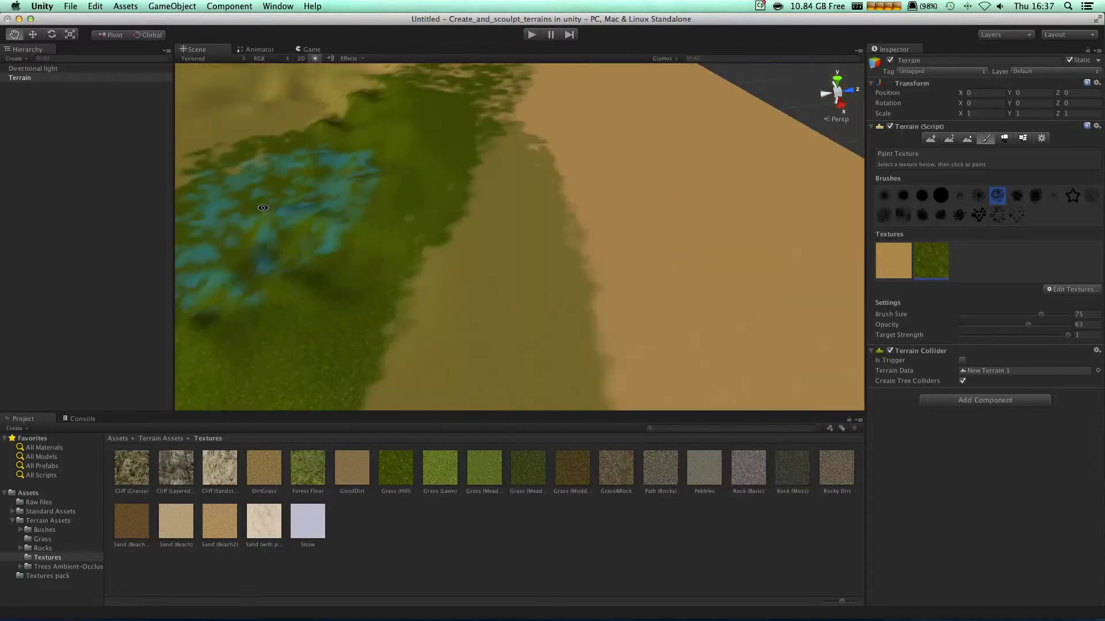
{"action": "scroll", "coordinate": [345, 210], "scroll_direction": "up", "scroll_amount": 4}
{"action": "middle_click_drag", "start_coordinate": [414, 178], "coordinate": [615, 147]}
{"action": "mouse_move", "coordinate": [615, 147]}
{"action": "left_mouse_down", "text": "alt"}
{"action": "mouse_move", "coordinate": [679, 123]}
{"action": "mouse_move", "coordinate": [582, 167]}
{"action": "mouse_move", "coordinate": [679, 180]}
{"action": "left_mouse_up", "text": "alt"}
Add the Grass&Rock texture to the terrain's paint textures
{"action": "left_click", "coordinate": [1073, 290]}
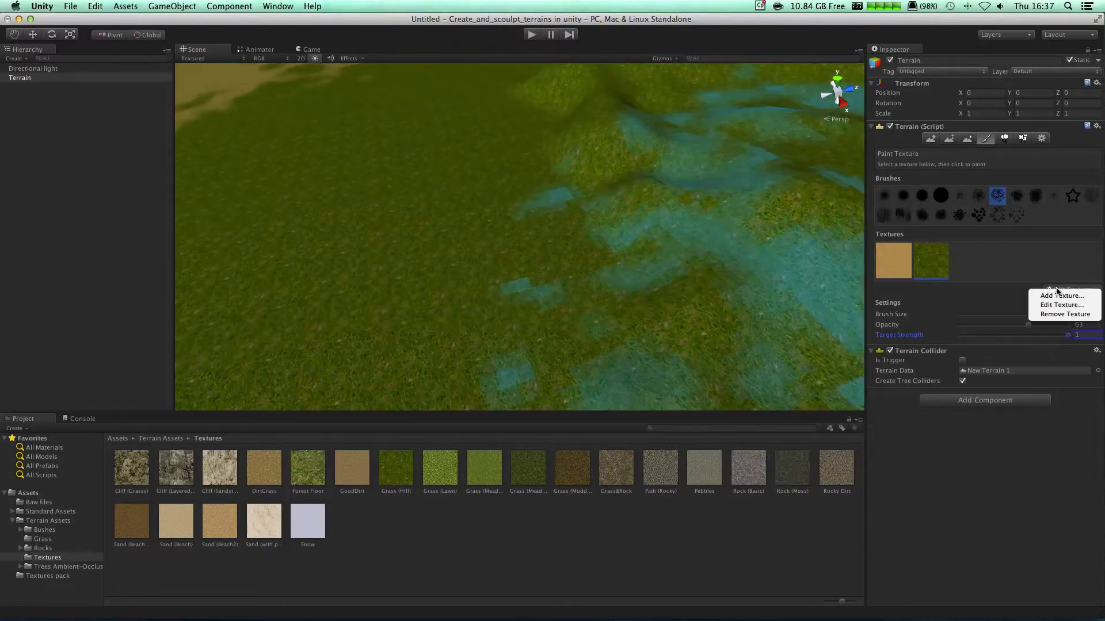
{"action": "left_click", "coordinate": [1046, 295]}
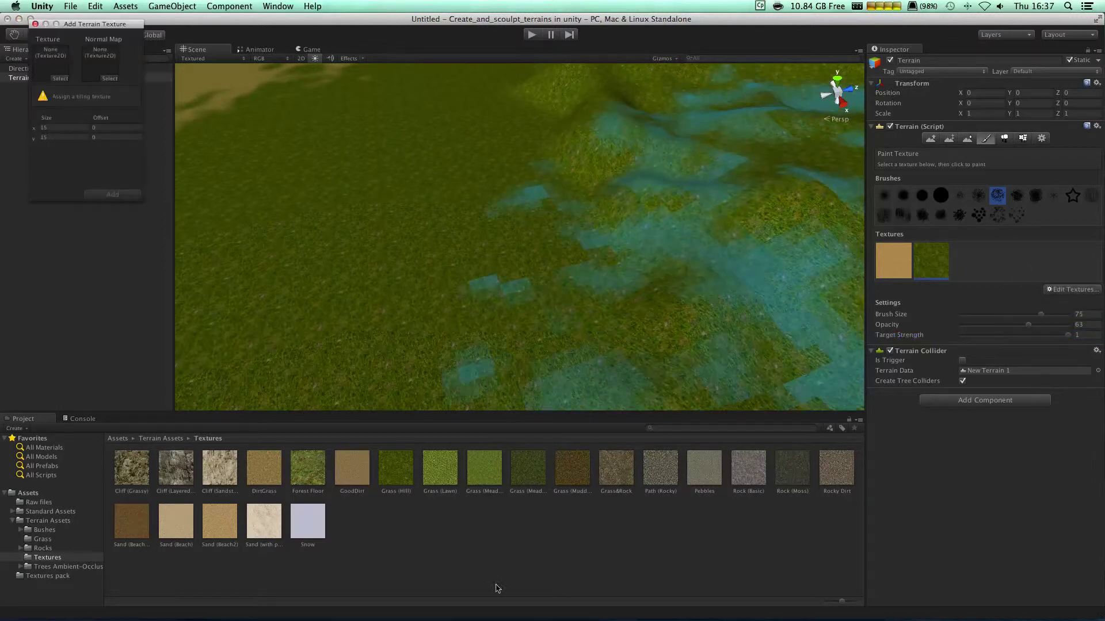
{"action": "mouse_move", "coordinate": [613, 481]}
{"action": "left_mouse_down"}
{"action": "mouse_move", "coordinate": [33, 38]}
{"action": "mouse_move", "coordinate": [40, 58]}
{"action": "left_mouse_up"}
{"action": "left_click", "coordinate": [115, 194]}
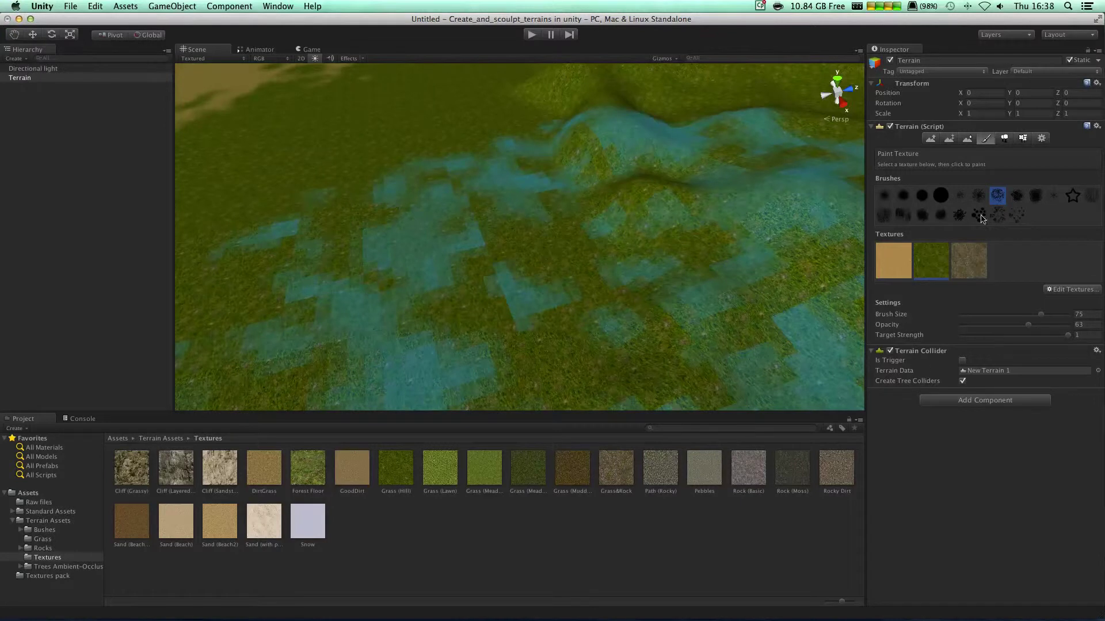
Add the Rock (Moss) texture to the terrain's paint textures
{"action": "left_click", "coordinate": [1072, 289]}
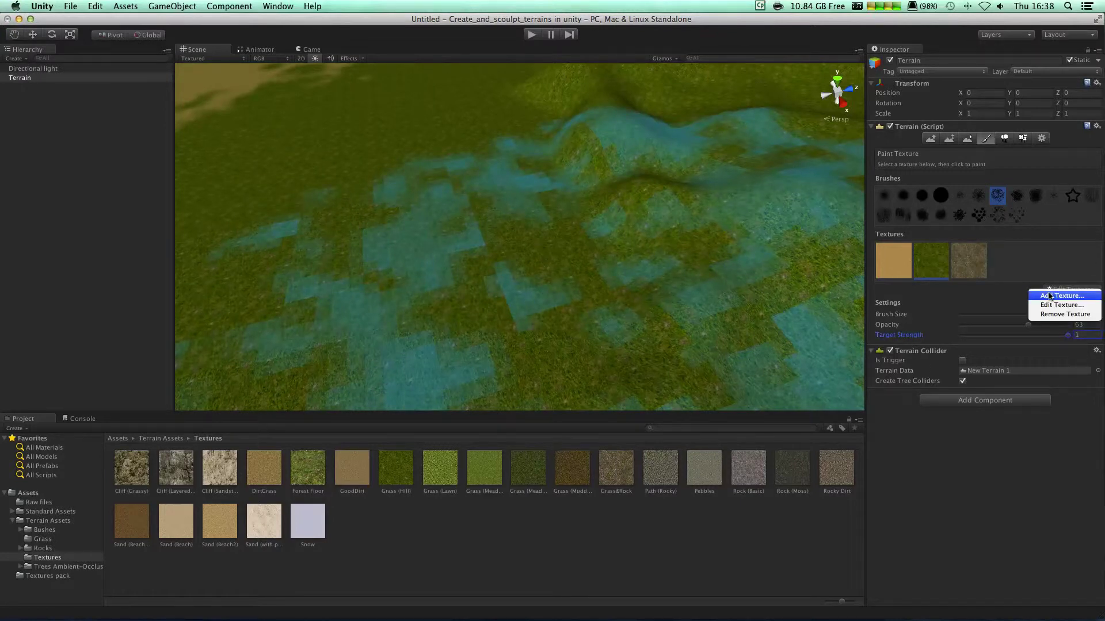
{"action": "left_click", "coordinate": [1050, 296]}
{"action": "left_click_drag", "start_coordinate": [784, 469], "coordinate": [52, 62]}
{"action": "left_click_drag", "start_coordinate": [785, 461], "coordinate": [39, 59]}
{"action": "left_click", "coordinate": [128, 195]}
Try painting Rock (Moss) on the grassy mounds with the irregular brush at target strength 0.175, and undo the stroke
{"action": "scroll", "coordinate": [575, 237], "scroll_direction": "down", "scroll_amount": 8}
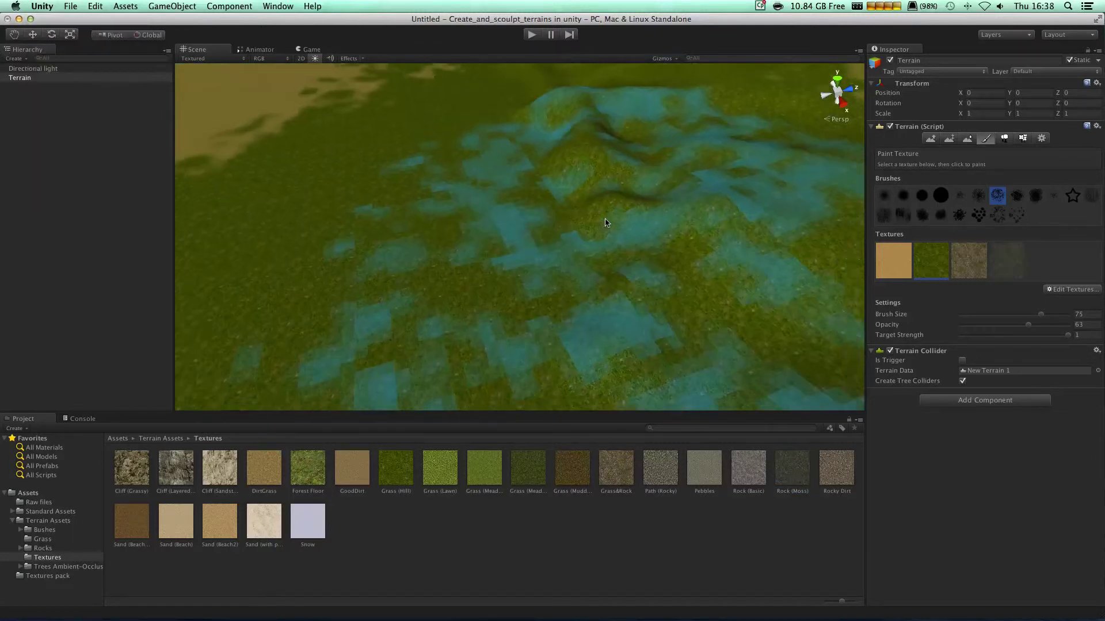
{"action": "mouse_move", "coordinate": [579, 237]}
{"action": "left_mouse_down", "text": "alt"}
{"action": "mouse_move", "coordinate": [616, 239]}
{"action": "mouse_move", "coordinate": [592, 236]}
{"action": "left_mouse_up", "text": "alt"}
{"action": "left_click", "coordinate": [1012, 260]}
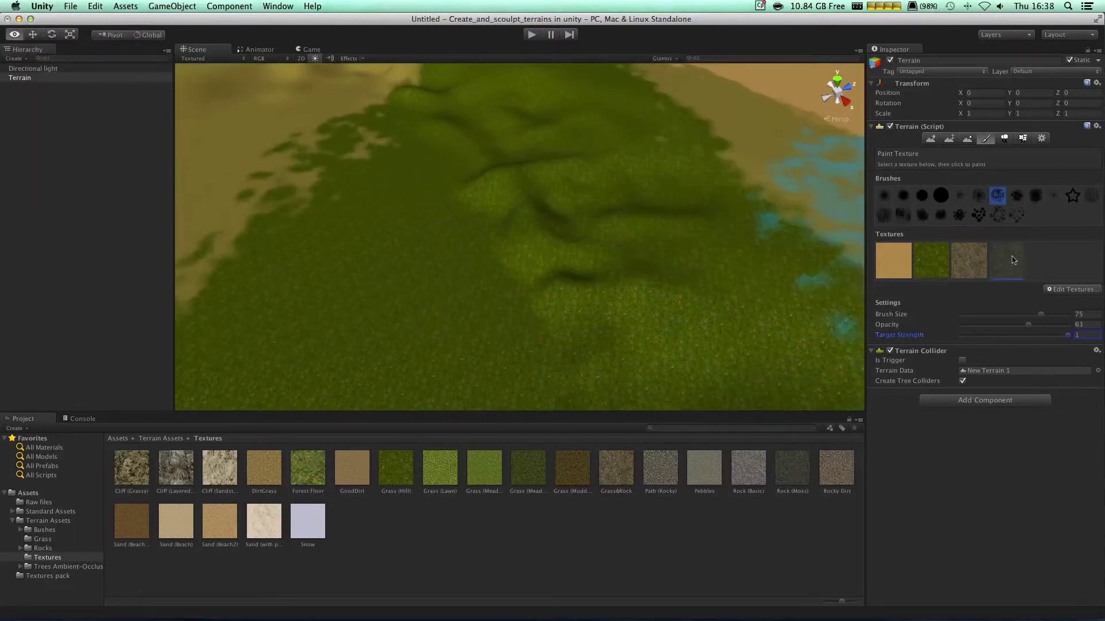
{"action": "left_click_drag", "start_coordinate": [983, 333], "coordinate": [979, 333]}
{"action": "mouse_move", "coordinate": [506, 190]}
{"action": "left_mouse_down"}
{"action": "mouse_move", "coordinate": [610, 230]}
{"action": "mouse_move", "coordinate": [598, 242]}
{"action": "mouse_move", "coordinate": [605, 173]}
{"action": "left_mouse_up"}
{"action": "key", "text": "super+z"}
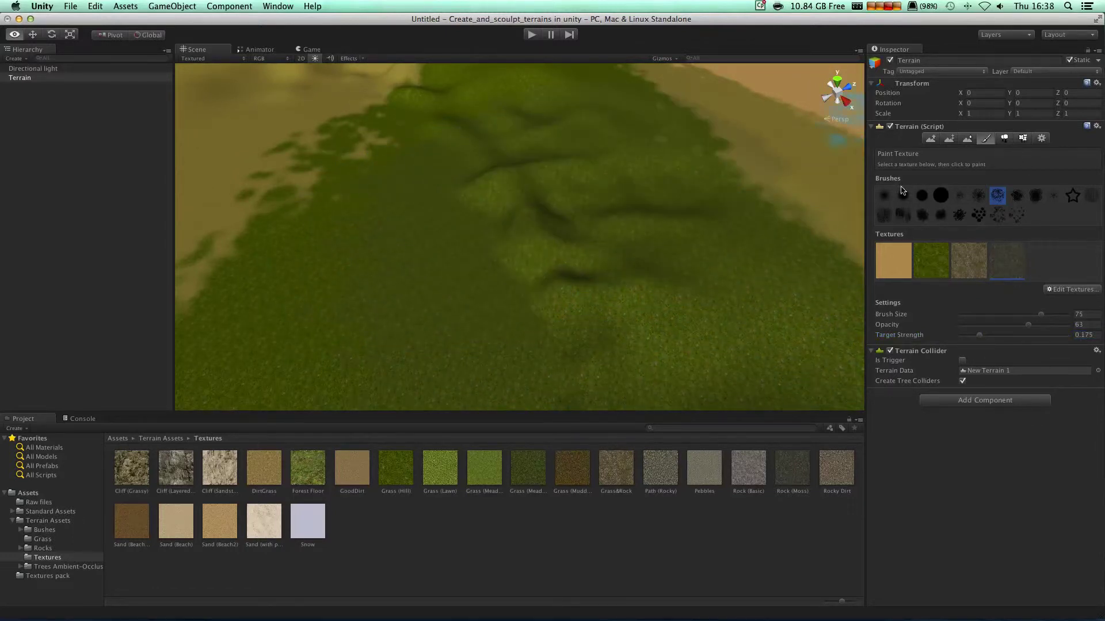
Paint a small Rock (Moss) patch beside the mound with the soft round brush at size 1, opacity 39 and target strength 0.636
{"action": "left_click", "coordinate": [884, 196]}
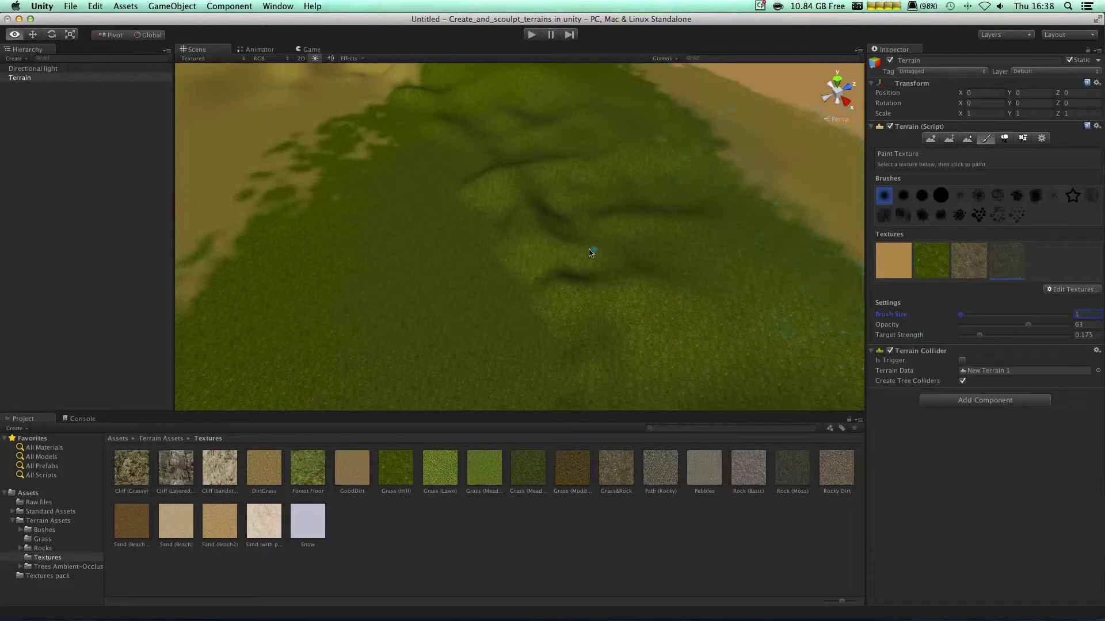
{"action": "scroll", "coordinate": [591, 252], "scroll_direction": "up", "scroll_amount": 6}
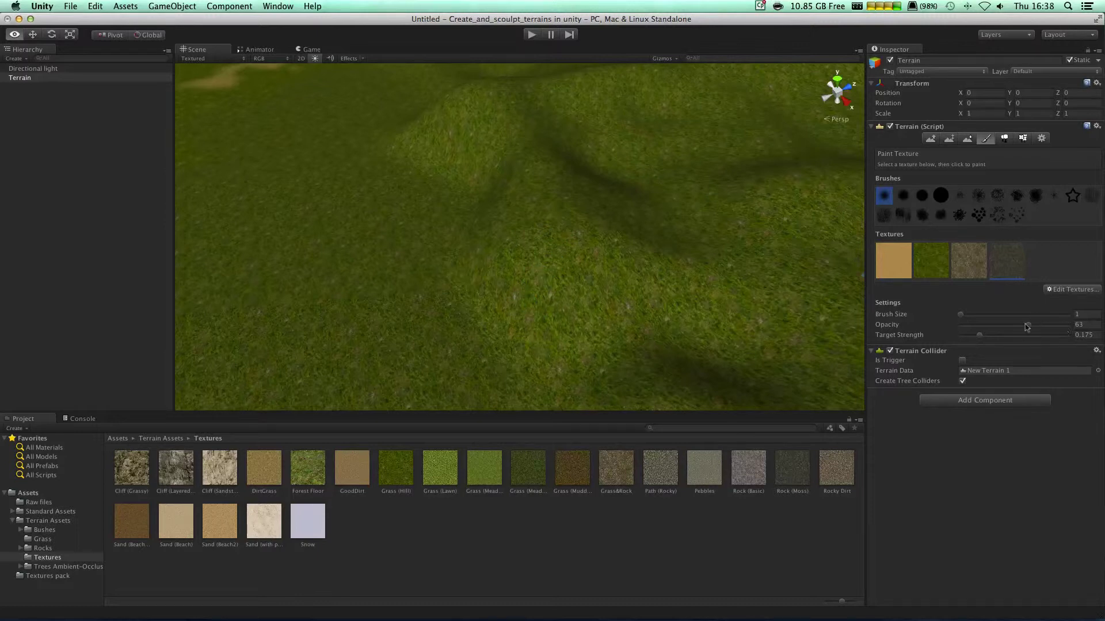
{"action": "mouse_move", "coordinate": [585, 258]}
{"action": "left_mouse_down"}
{"action": "mouse_move", "coordinate": [553, 262]}
{"action": "mouse_move", "coordinate": [578, 299]}
{"action": "mouse_move", "coordinate": [636, 259]}
{"action": "mouse_move", "coordinate": [607, 222]}
{"action": "mouse_move", "coordinate": [516, 208]}
{"action": "left_mouse_up"}
{"action": "scroll", "coordinate": [584, 285], "scroll_direction": "up", "scroll_amount": 5}
{"action": "scroll", "coordinate": [512, 207], "scroll_direction": "down", "scroll_amount": 3}
{"action": "scroll", "coordinate": [540, 236], "scroll_direction": "down", "scroll_amount": 4}
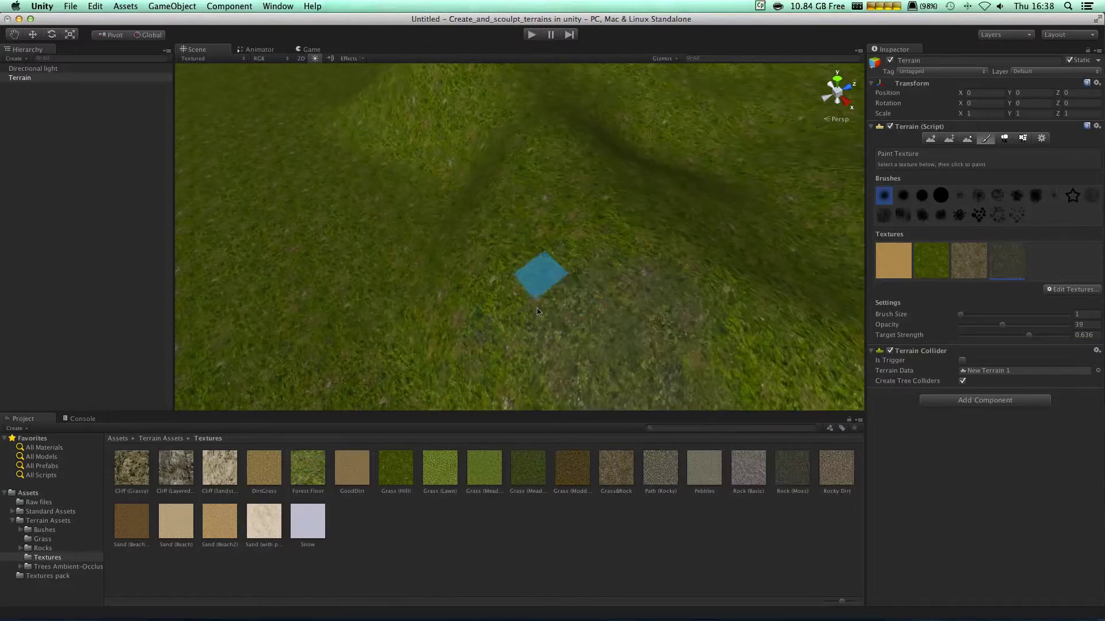
Paint over the rock patch again with opacity 73 and target strength 1
{"action": "middle_click_drag", "start_coordinate": [693, 325], "coordinate": [618, 230]}
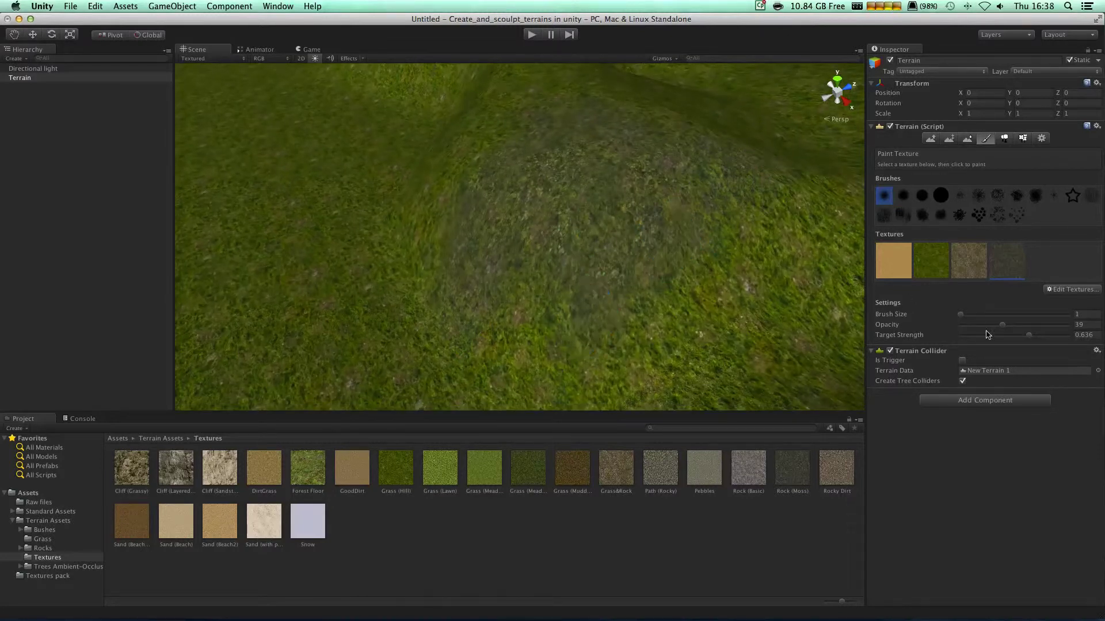
{"action": "left_click_drag", "start_coordinate": [1038, 325], "coordinate": [1039, 326]}
{"action": "mouse_move", "coordinate": [506, 197]}
{"action": "left_mouse_down"}
{"action": "mouse_move", "coordinate": [641, 185]}
{"action": "mouse_move", "coordinate": [547, 196]}
{"action": "mouse_move", "coordinate": [671, 240]}
{"action": "mouse_move", "coordinate": [469, 321]}
{"action": "mouse_move", "coordinate": [552, 357]}
{"action": "mouse_move", "coordinate": [510, 237]}
{"action": "mouse_move", "coordinate": [464, 247]}
{"action": "mouse_move", "coordinate": [496, 198]}
{"action": "mouse_move", "coordinate": [506, 144]}
{"action": "mouse_move", "coordinate": [593, 269]}
{"action": "left_mouse_up"}
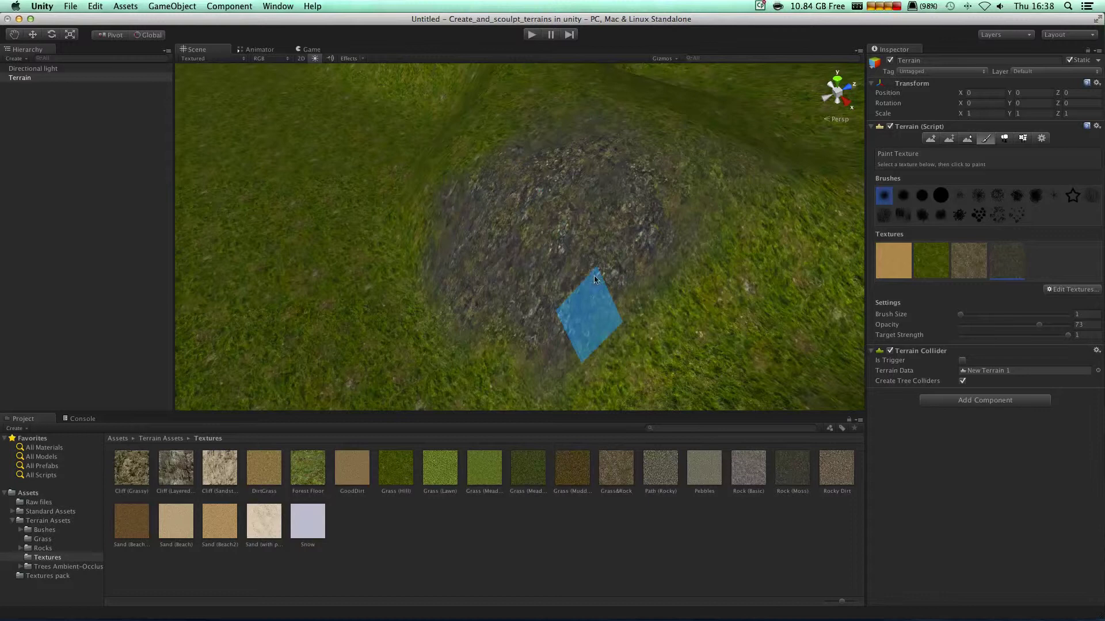
Blend Grass&Rock around the edges of the rock patch and beyond it with opacity 28 and target strength 0.539
{"action": "left_click", "coordinate": [964, 274]}
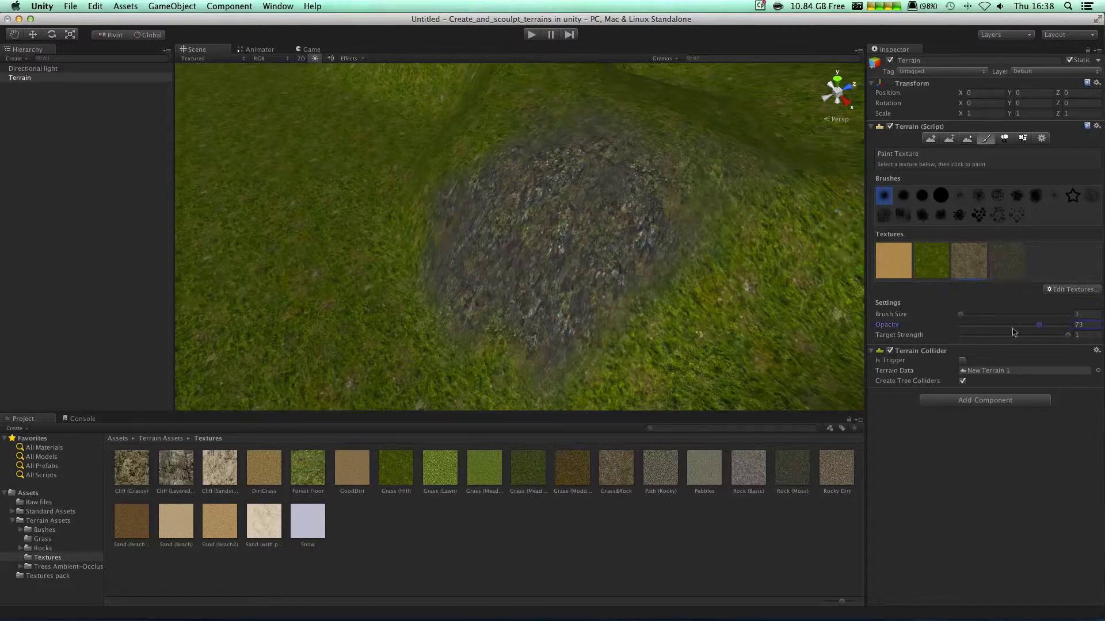
{"action": "mouse_move", "coordinate": [705, 172]}
{"action": "left_mouse_down"}
{"action": "mouse_move", "coordinate": [699, 256]}
{"action": "mouse_move", "coordinate": [428, 331]}
{"action": "mouse_move", "coordinate": [431, 176]}
{"action": "mouse_move", "coordinate": [502, 122]}
{"action": "mouse_move", "coordinate": [600, 145]}
{"action": "mouse_move", "coordinate": [525, 146]}
{"action": "mouse_move", "coordinate": [567, 130]}
{"action": "mouse_move", "coordinate": [437, 178]}
{"action": "mouse_move", "coordinate": [701, 288]}
{"action": "left_mouse_up"}
{"action": "mouse_move", "coordinate": [498, 298]}
{"action": "left_mouse_down", "text": "alt"}
{"action": "mouse_move", "coordinate": [533, 320]}
{"action": "mouse_move", "coordinate": [599, 242]}
{"action": "mouse_move", "coordinate": [513, 254]}
{"action": "mouse_move", "coordinate": [526, 279]}
{"action": "mouse_move", "coordinate": [587, 301]}
{"action": "mouse_move", "coordinate": [636, 230]}
{"action": "mouse_move", "coordinate": [689, 228]}
{"action": "left_mouse_up", "text": "alt"}
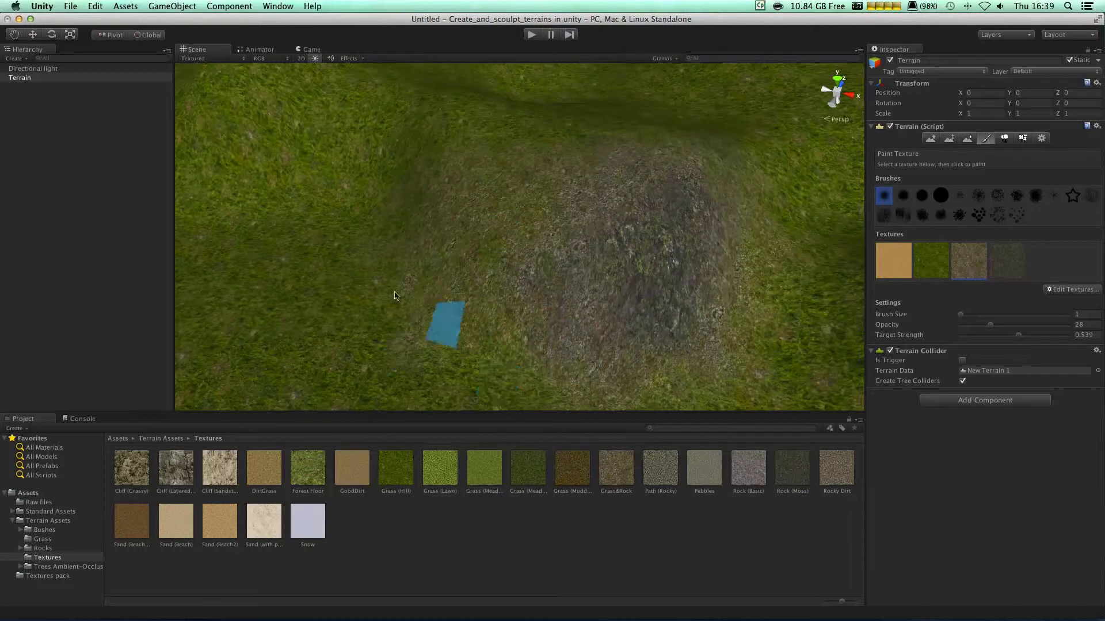
{"action": "scroll", "coordinate": [412, 265], "scroll_direction": "up", "scroll_amount": 3}
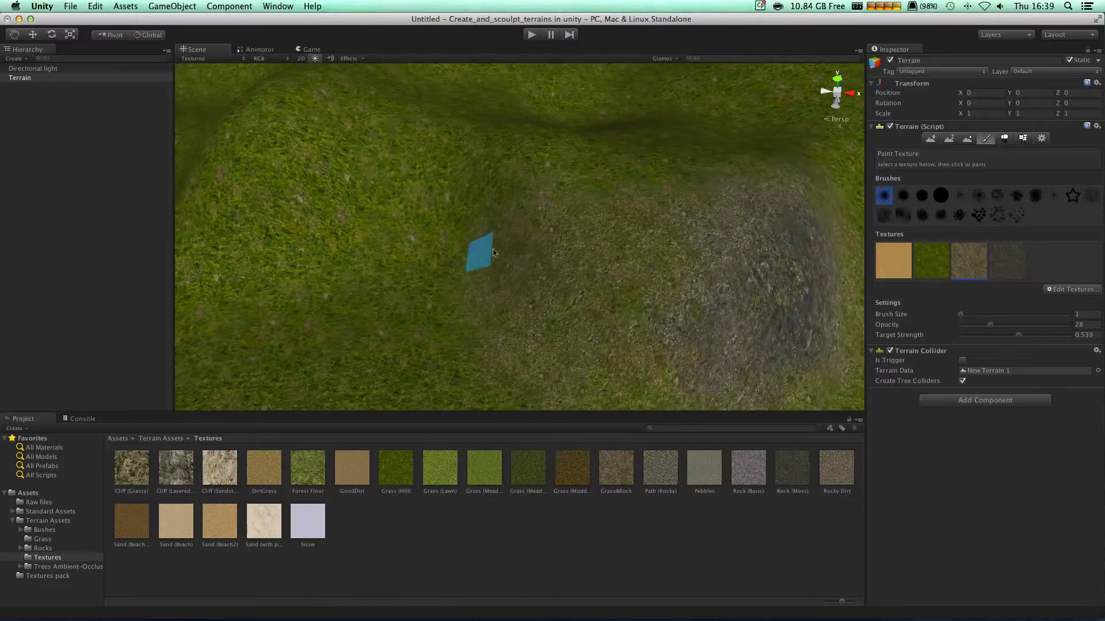
Paint Rock (Moss) over the Grass&Rock area beside the patch, keeping opacity 28 and target strength 0.539
{"action": "left_click", "coordinate": [1016, 259]}
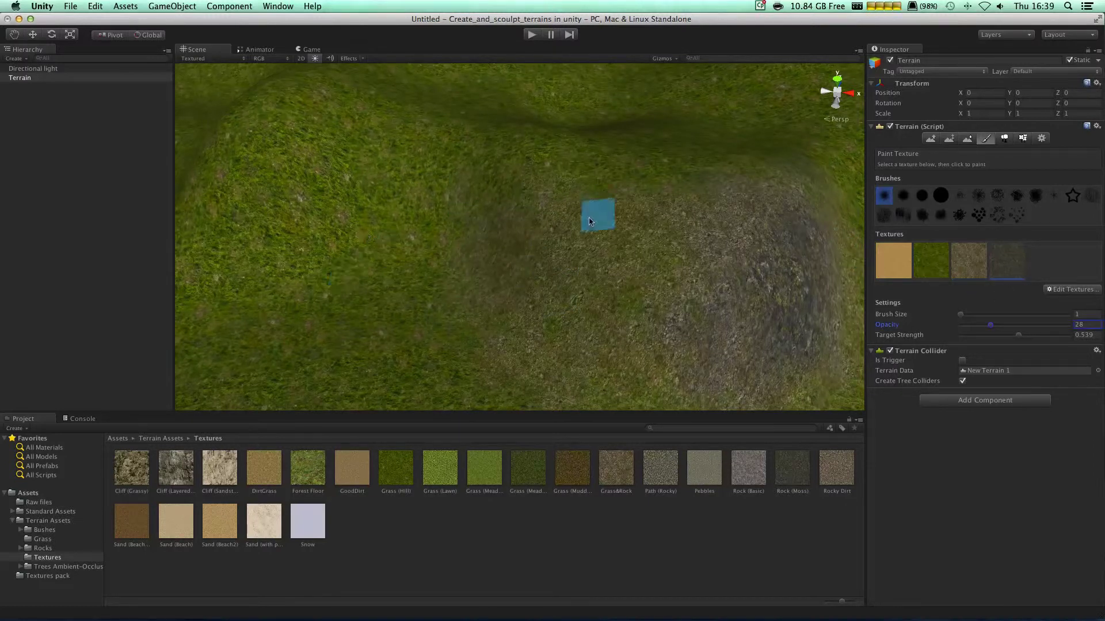
{"action": "left_click_drag", "start_coordinate": [537, 274], "coordinate": [507, 159]}
{"action": "mouse_move", "coordinate": [440, 189]}
{"action": "left_mouse_down"}
{"action": "mouse_move", "coordinate": [524, 199]}
{"action": "mouse_move", "coordinate": [567, 189]}
{"action": "left_mouse_up"}
Raise the target strength to 0.85 and extend the Rock (Moss) painting to join the two rocky areas
{"action": "left_click_drag", "start_coordinate": [1045, 335], "coordinate": [1051, 335]}
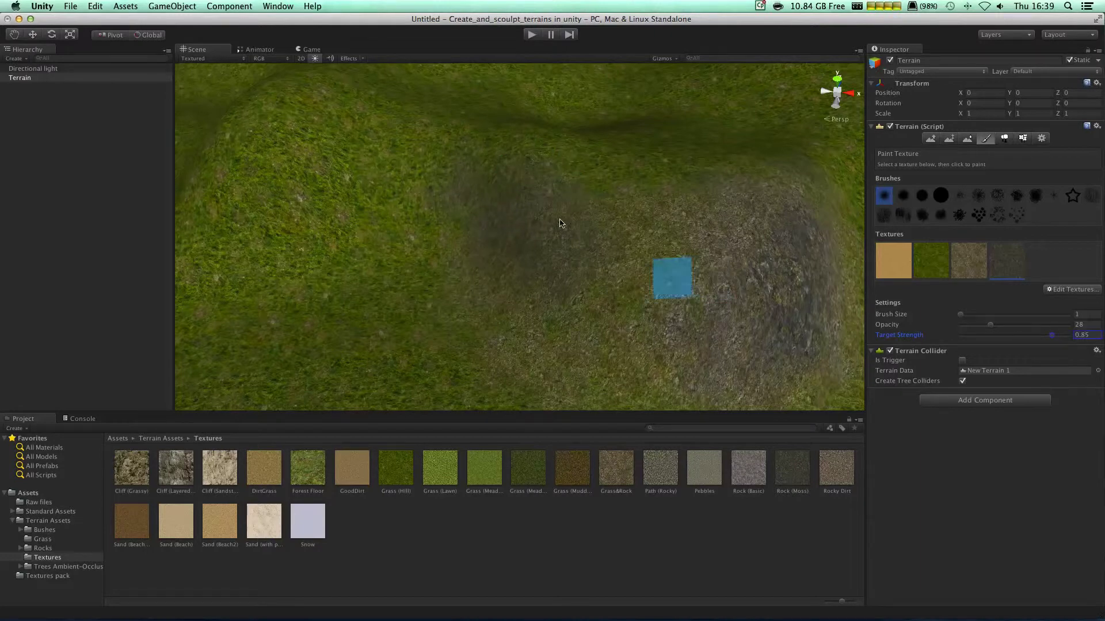
{"action": "mouse_move", "coordinate": [534, 241]}
{"action": "left_mouse_down"}
{"action": "mouse_move", "coordinate": [573, 265]}
{"action": "mouse_move", "coordinate": [544, 275]}
{"action": "mouse_move", "coordinate": [665, 313]}
{"action": "mouse_move", "coordinate": [685, 337]}
{"action": "mouse_move", "coordinate": [530, 293]}
{"action": "mouse_move", "coordinate": [592, 289]}
{"action": "left_mouse_up"}
{"action": "left_click_drag", "start_coordinate": [313, 293], "coordinate": [273, 284], "text": "alt"}
{"action": "mouse_move", "coordinate": [487, 218]}
{"action": "left_mouse_down"}
{"action": "mouse_move", "coordinate": [446, 144]}
{"action": "mouse_move", "coordinate": [400, 161]}
{"action": "mouse_move", "coordinate": [478, 178]}
{"action": "mouse_move", "coordinate": [418, 191]}
{"action": "left_mouse_up"}
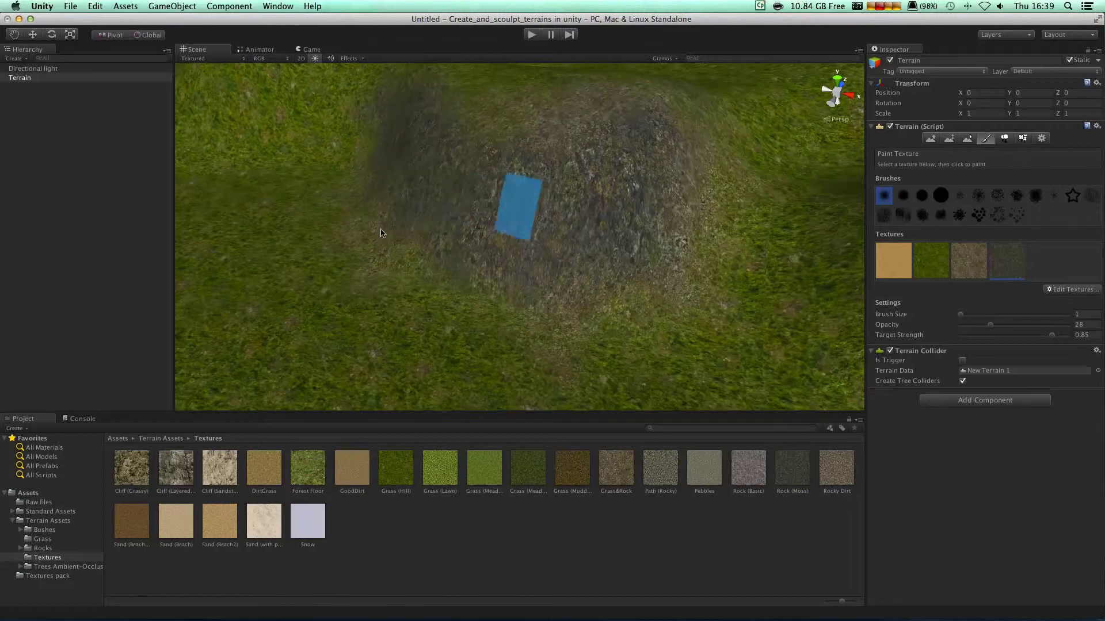
{"action": "mouse_move", "coordinate": [308, 294]}
{"action": "left_mouse_down", "text": "alt"}
{"action": "mouse_move", "coordinate": [429, 294]}
{"action": "mouse_move", "coordinate": [488, 244]}
{"action": "mouse_move", "coordinate": [773, 255]}
{"action": "left_mouse_up", "text": "alt"}
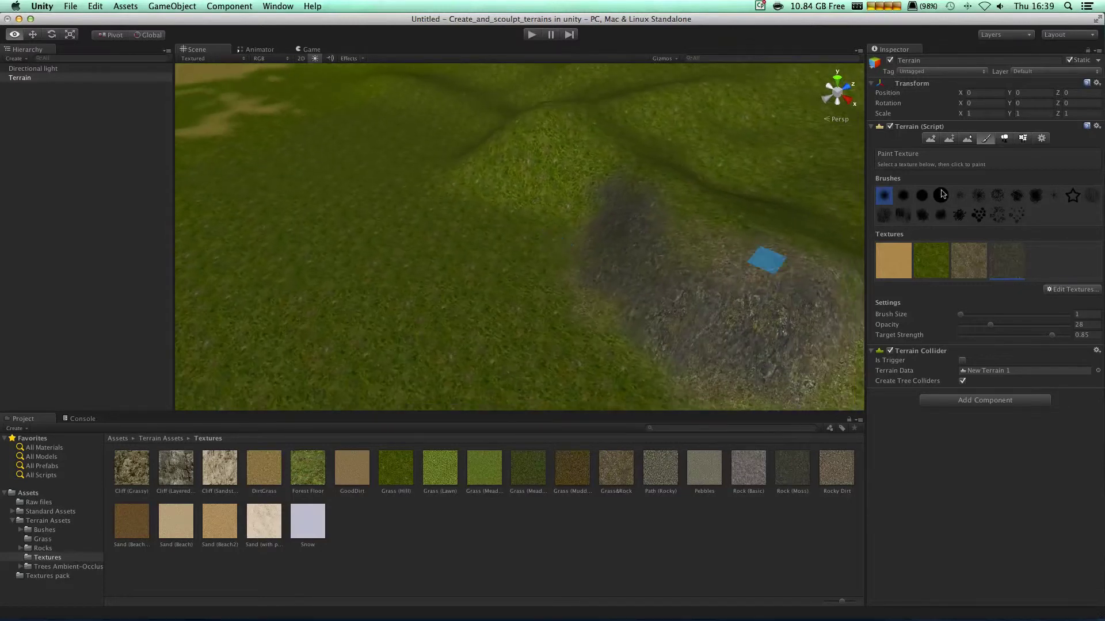
{"action": "left_click_drag", "start_coordinate": [802, 316], "coordinate": [661, 291], "text": "alt"}
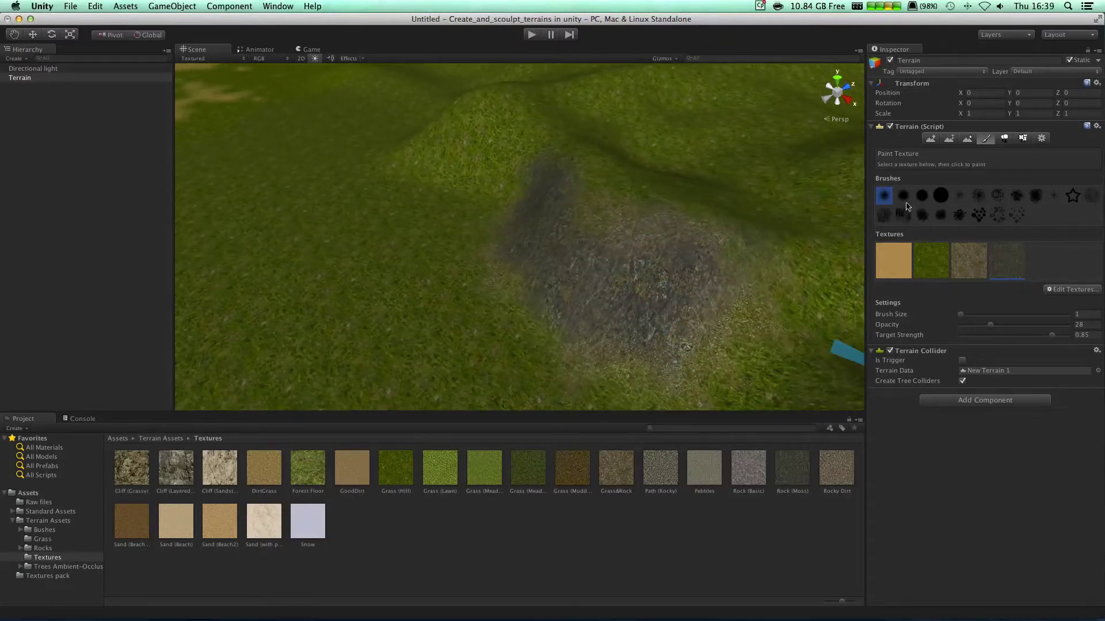
Switch to tree placement and add RockMesh from the Rocks folder as a tree type
{"action": "left_click", "coordinate": [1005, 139]}
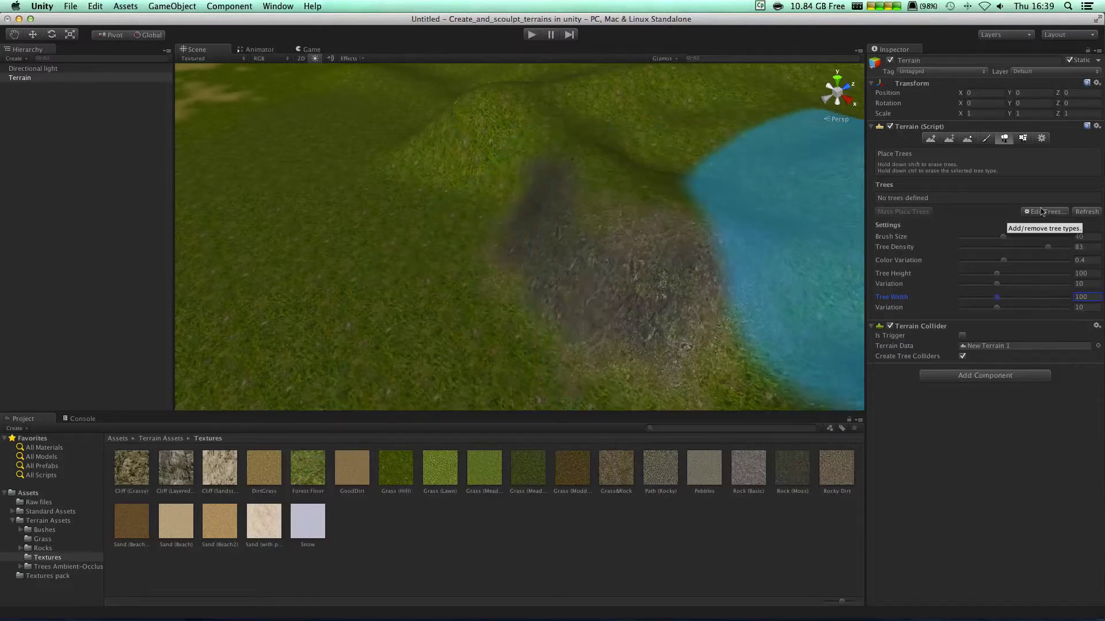
{"action": "left_click", "coordinate": [1042, 212]}
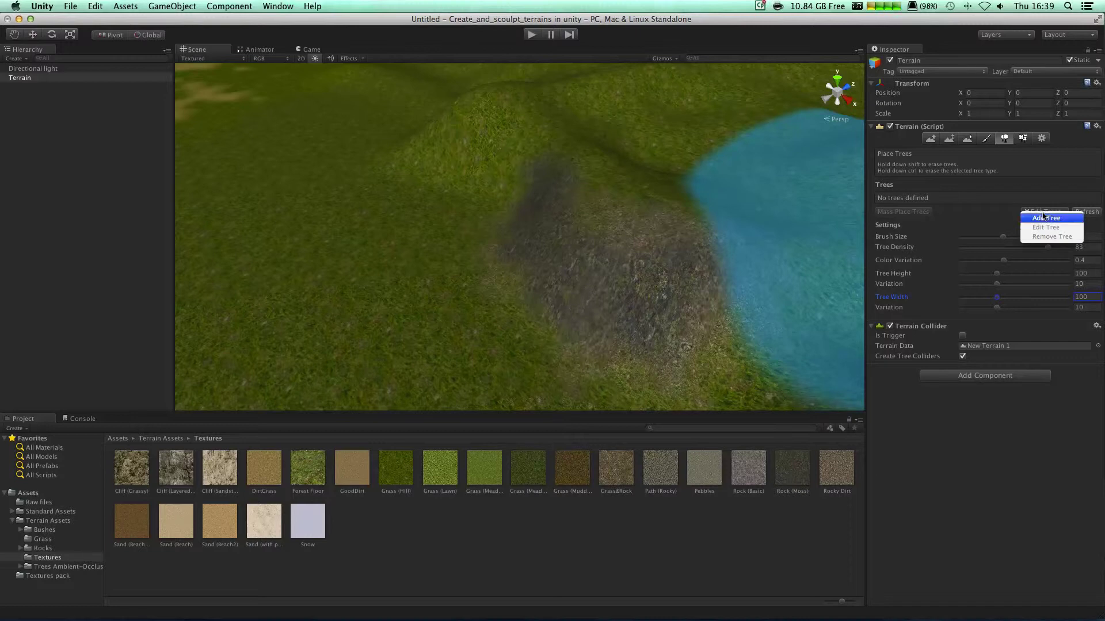
{"action": "left_click", "coordinate": [1044, 218]}
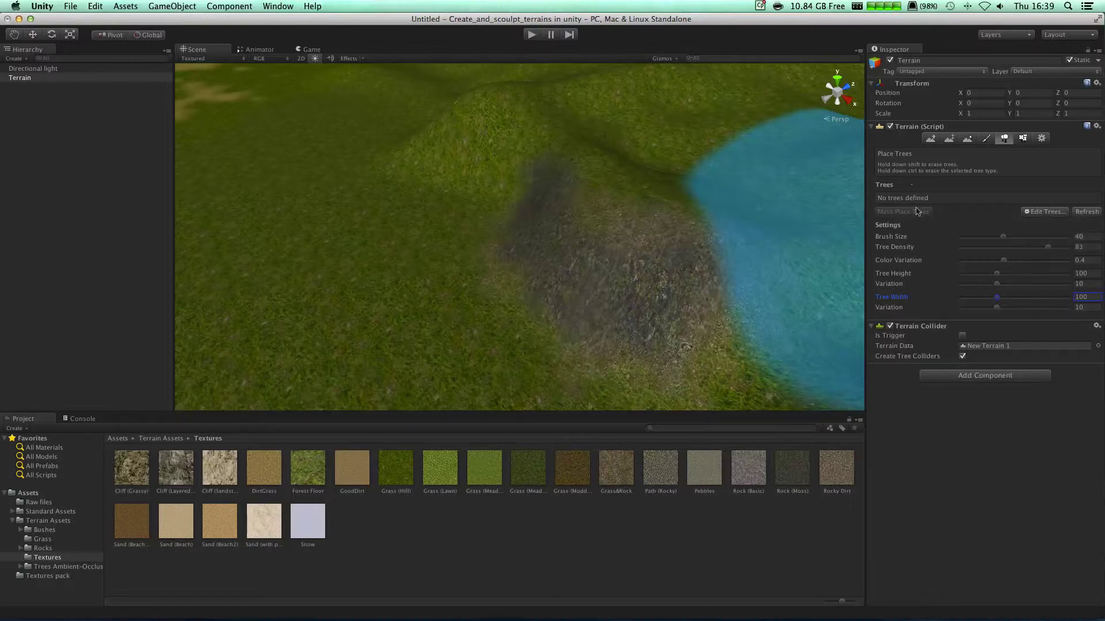
{"action": "left_click", "coordinate": [1022, 211]}
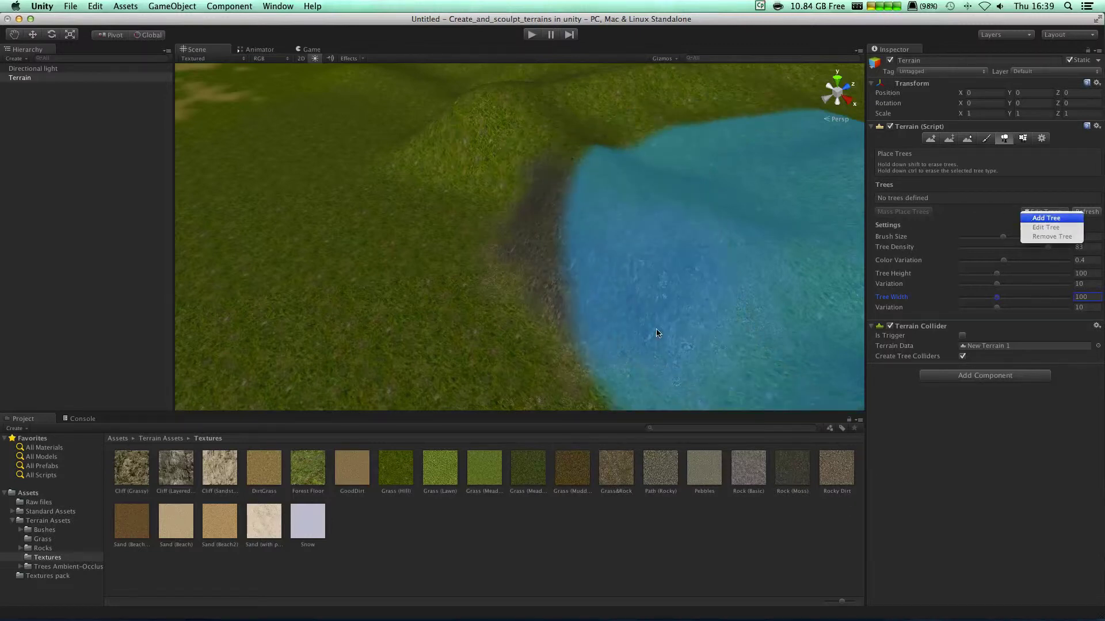
{"action": "left_click", "coordinate": [57, 522]}
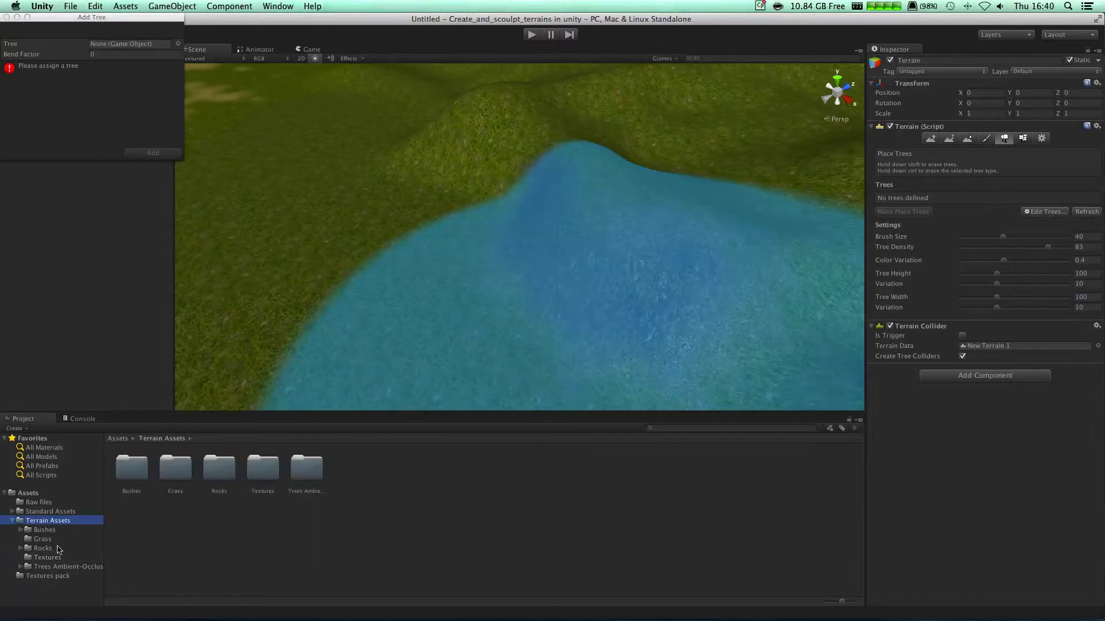
{"action": "left_click", "coordinate": [50, 548]}
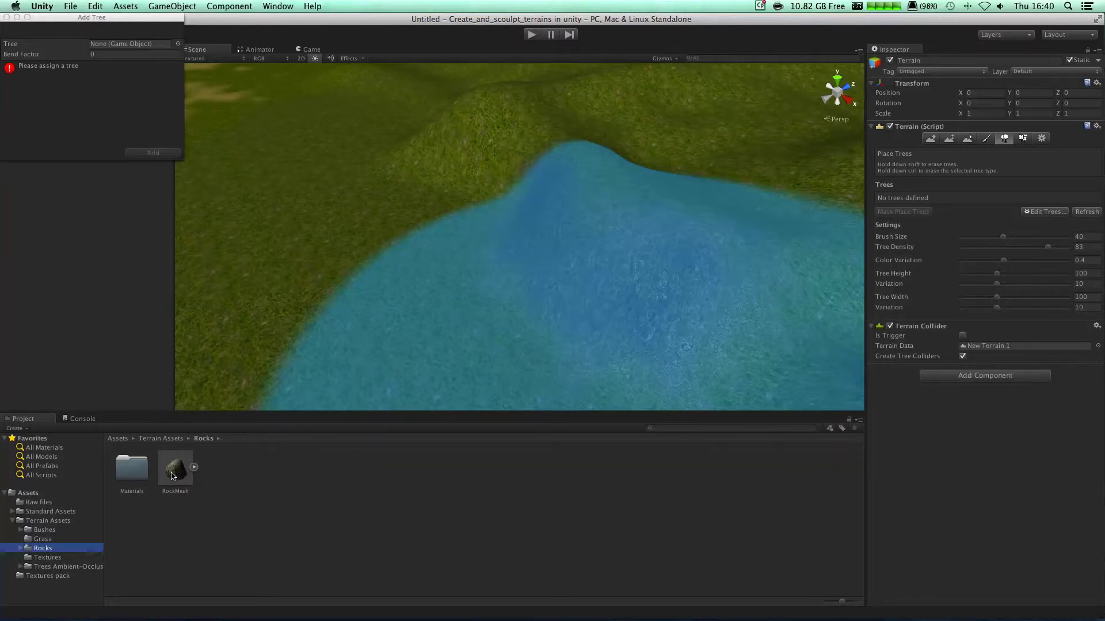
{"action": "left_click_drag", "start_coordinate": [173, 475], "coordinate": [119, 47]}
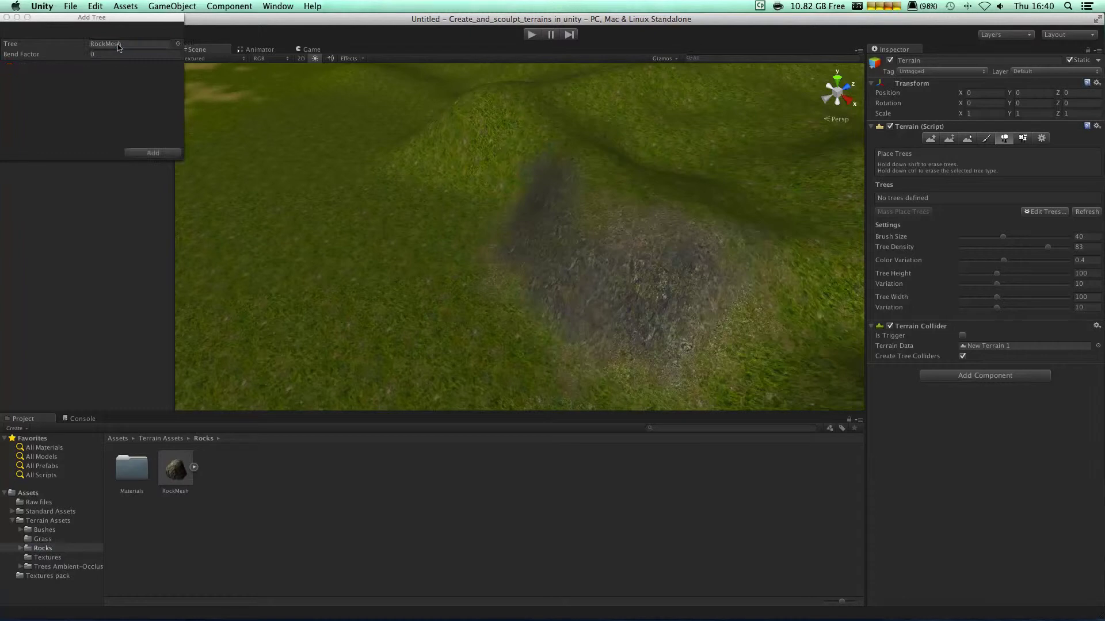
{"action": "left_click", "coordinate": [152, 152]}
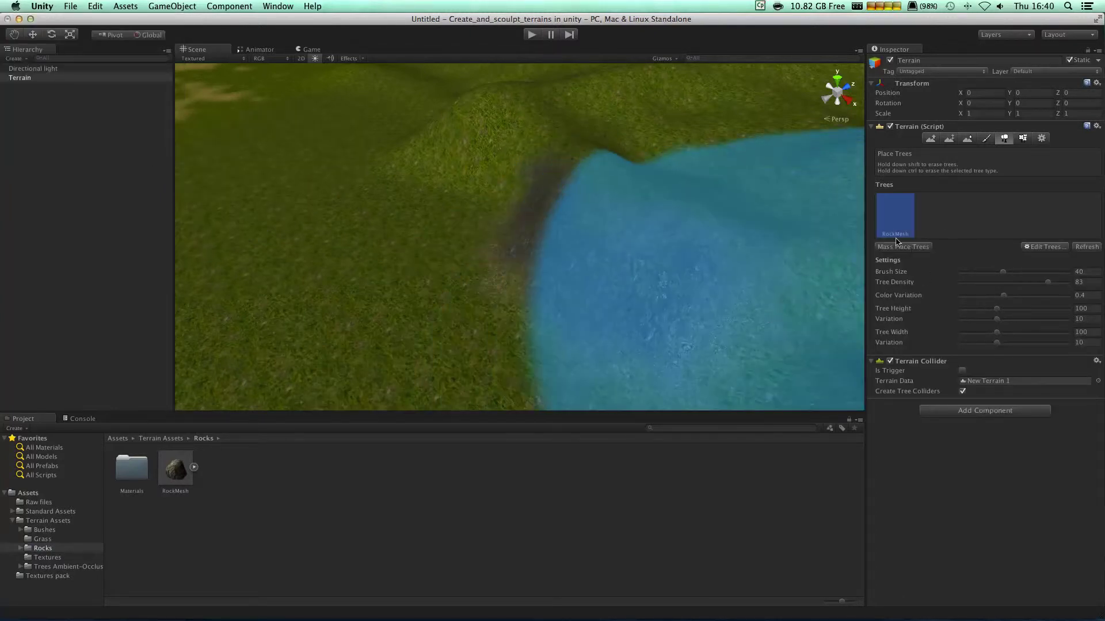
Try scattering RockMesh over the painted rock and surrounding grass at brush size 40, and undo the placed rocks
{"action": "left_click", "coordinate": [555, 245]}
{"action": "mouse_move", "coordinate": [502, 349]}
{"action": "left_mouse_down"}
{"action": "mouse_move", "coordinate": [547, 259]}
{"action": "mouse_move", "coordinate": [627, 271]}
{"action": "mouse_move", "coordinate": [547, 322]}
{"action": "mouse_move", "coordinate": [601, 280]}
{"action": "left_mouse_up"}
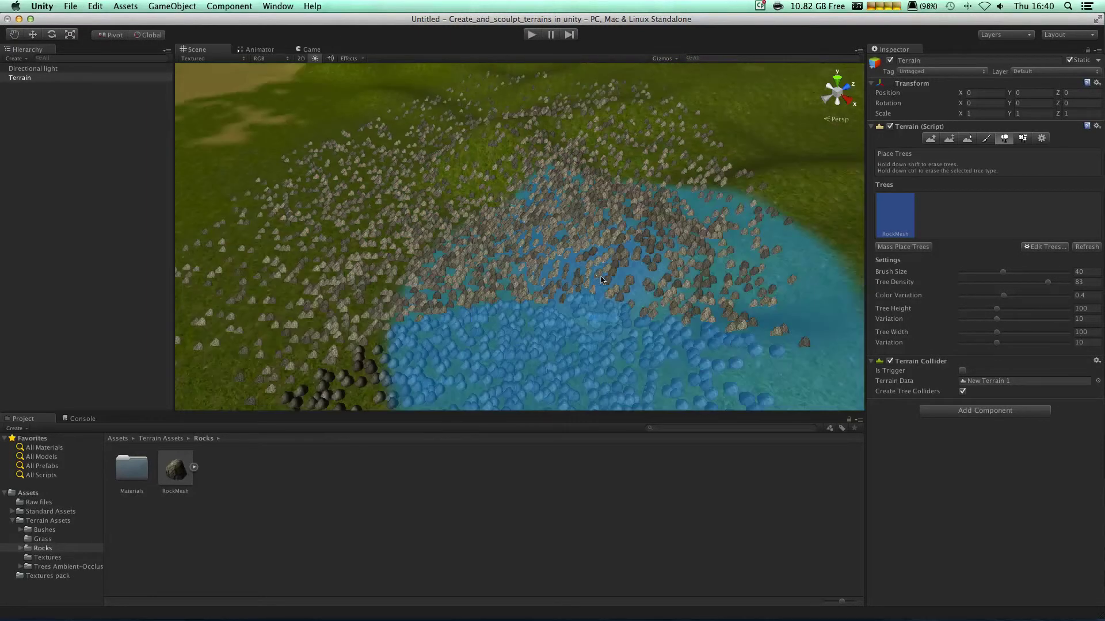
{"action": "scroll", "coordinate": [601, 280], "scroll_direction": "down", "scroll_amount": 3}
{"action": "key", "text": "super+z"}
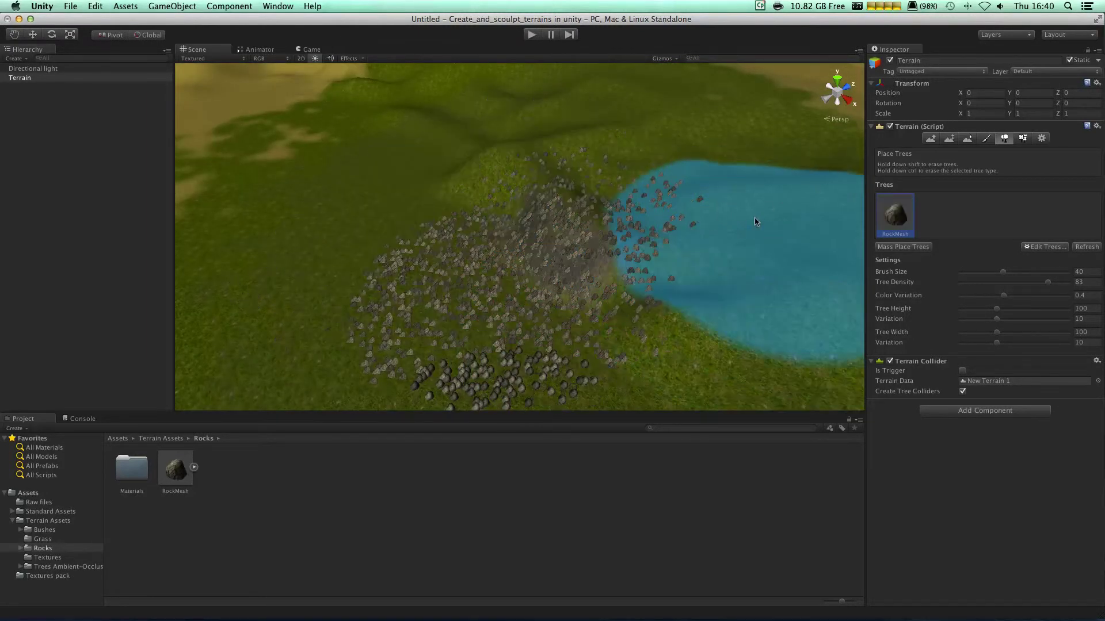
{"action": "key", "text": "super+z"}
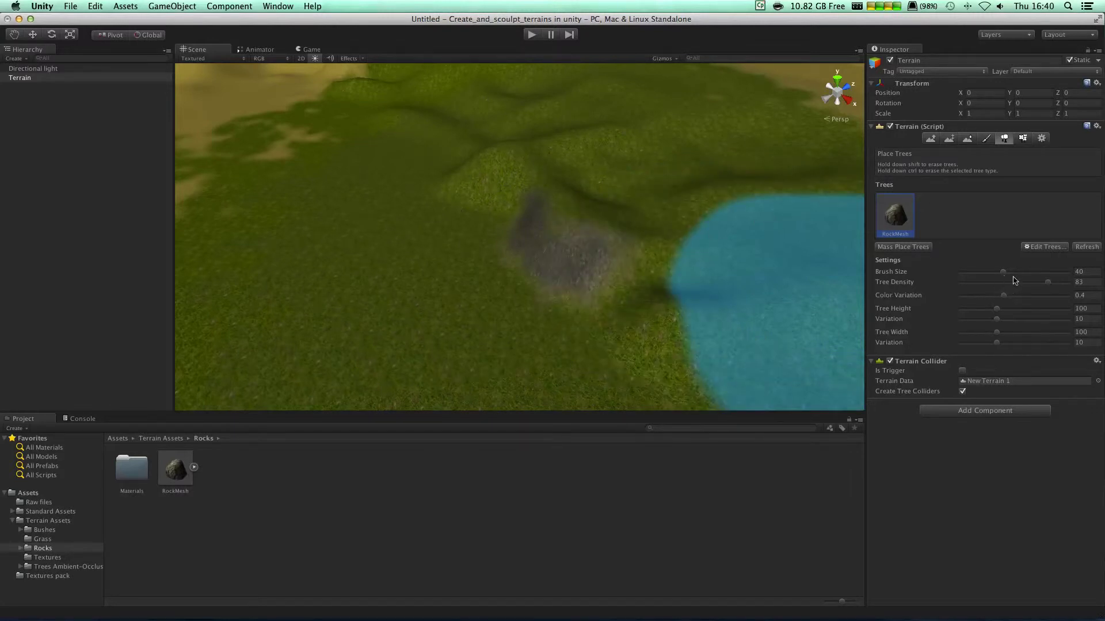
Reduce the brush size to 18.9, test it by scattering rocks around the rocky patch, and undo them
{"action": "left_click_drag", "start_coordinate": [997, 274], "coordinate": [979, 274]}
{"action": "mouse_move", "coordinate": [629, 295]}
{"action": "left_mouse_down"}
{"action": "mouse_move", "coordinate": [636, 345]}
{"action": "mouse_move", "coordinate": [437, 294]}
{"action": "left_mouse_up"}
{"action": "key", "text": "super+z"}
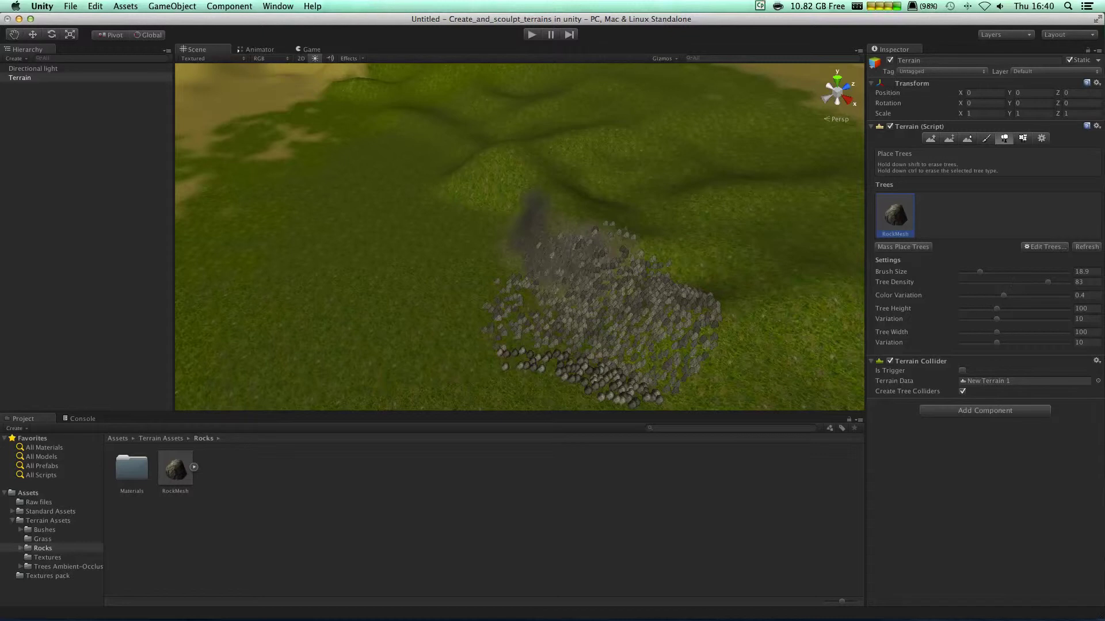
{"action": "key", "text": "super+z"}
Lower the tree density to 51, test it with another stroke of rocks, and undo that stroke
{"action": "left_click", "coordinate": [1010, 282]}
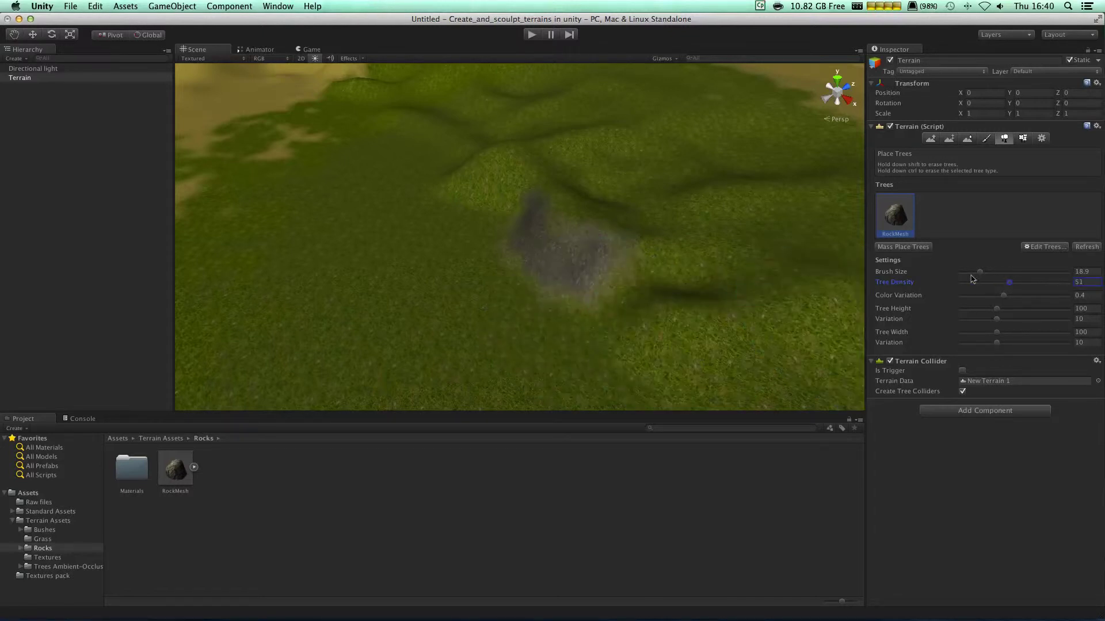
{"action": "left_click_drag", "start_coordinate": [708, 314], "coordinate": [450, 297]}
{"action": "key", "text": "super+z"}
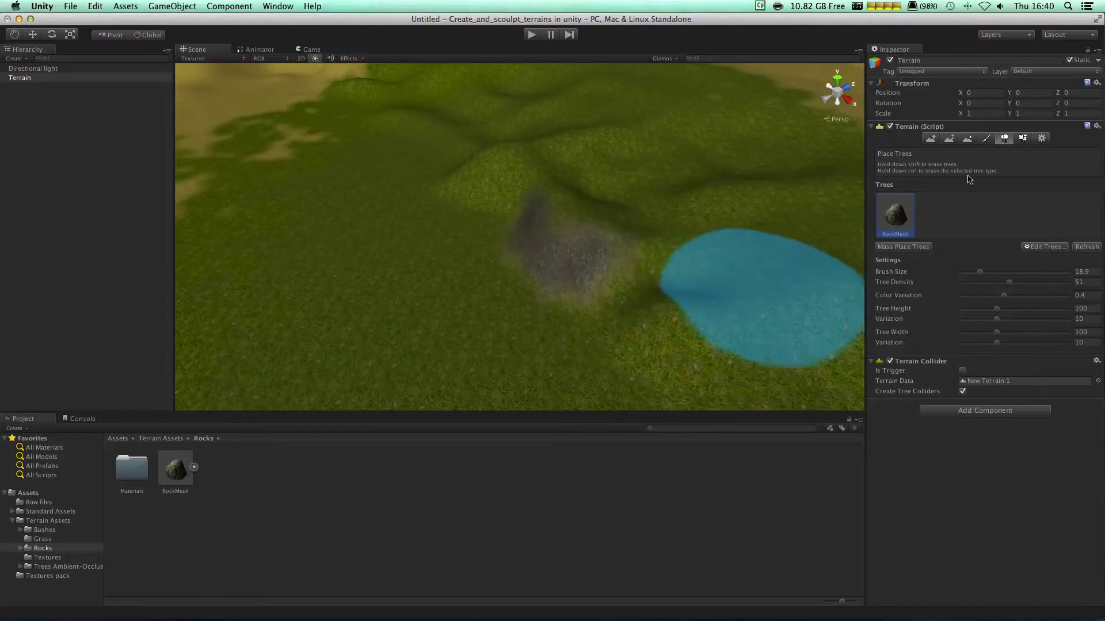
Add ScotsPineTypeA as a second tree type for the terrain
{"action": "left_click", "coordinate": [1041, 247]}
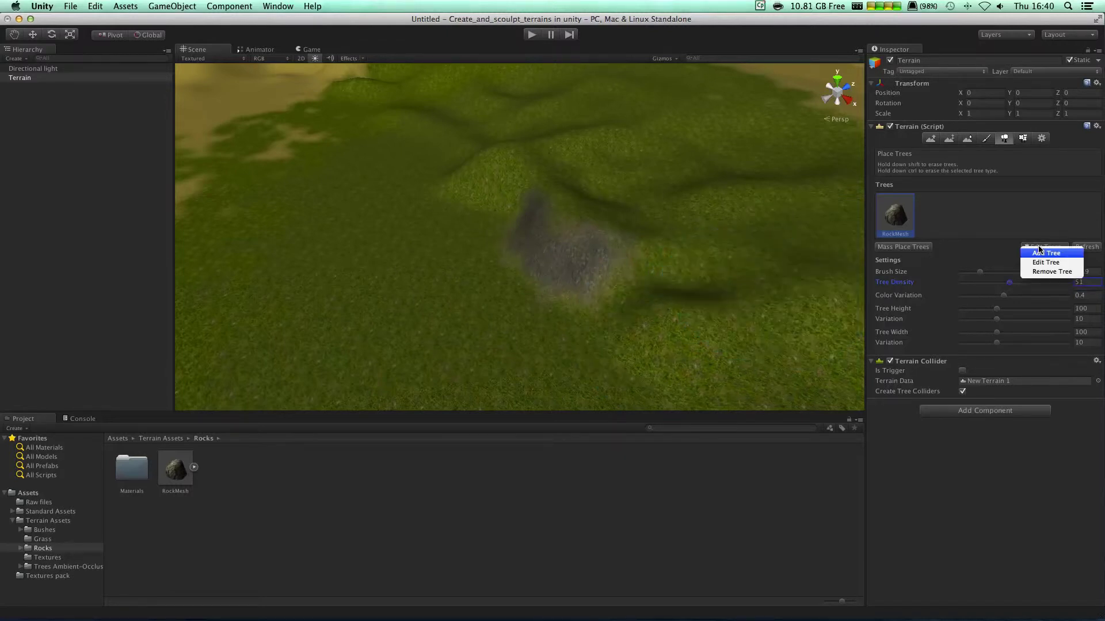
{"action": "left_click", "coordinate": [1043, 253]}
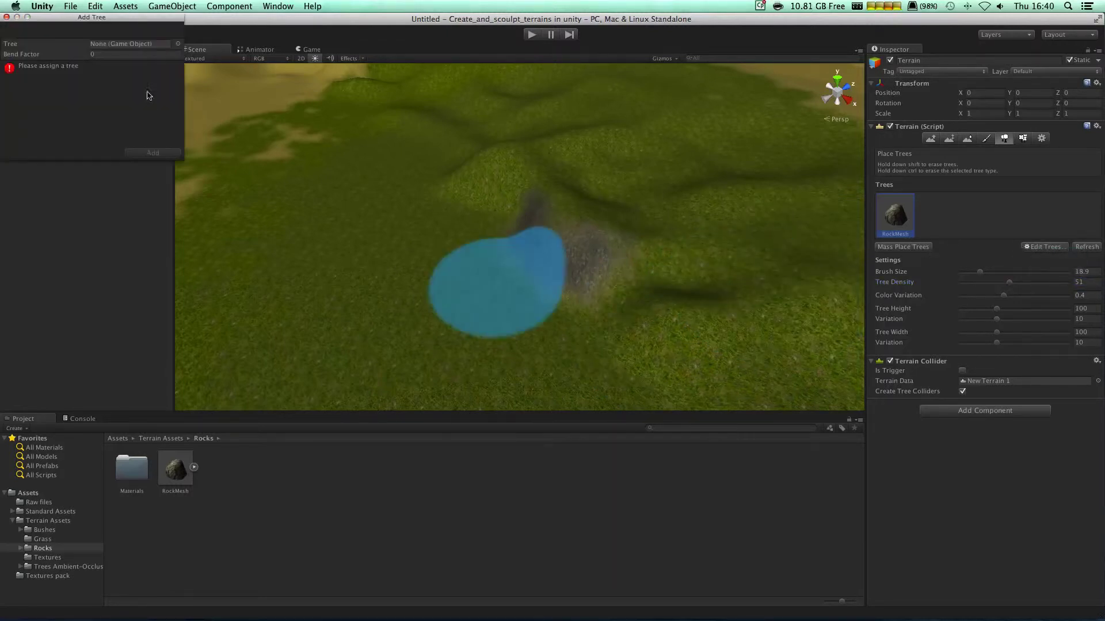
{"action": "left_click", "coordinate": [178, 43]}
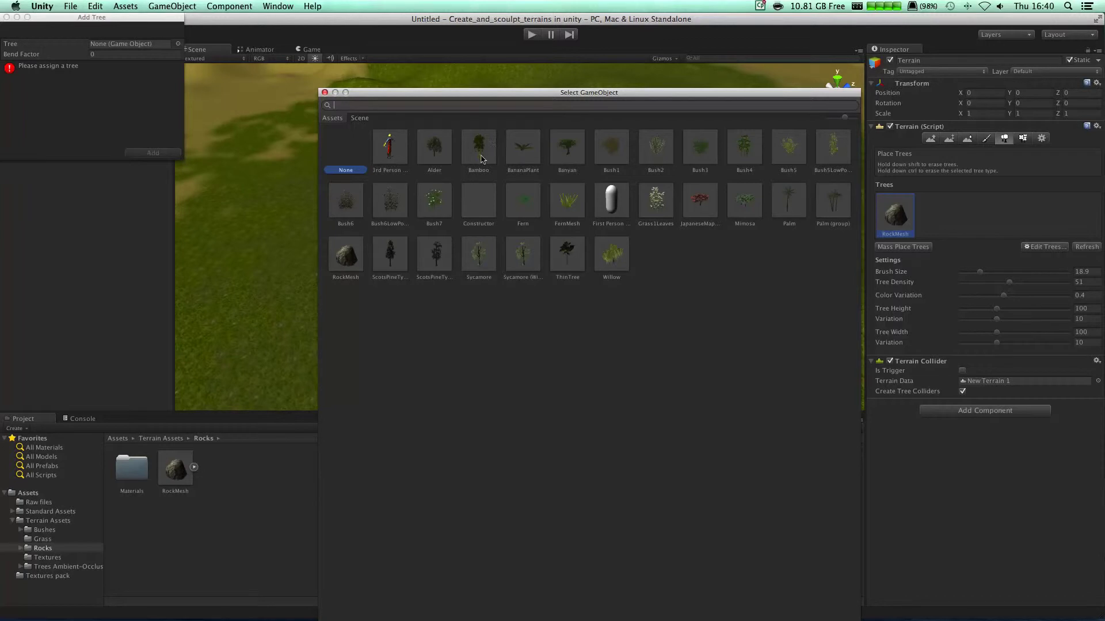
{"action": "left_click", "coordinate": [566, 150]}
{"action": "double_click", "coordinate": [391, 256]}
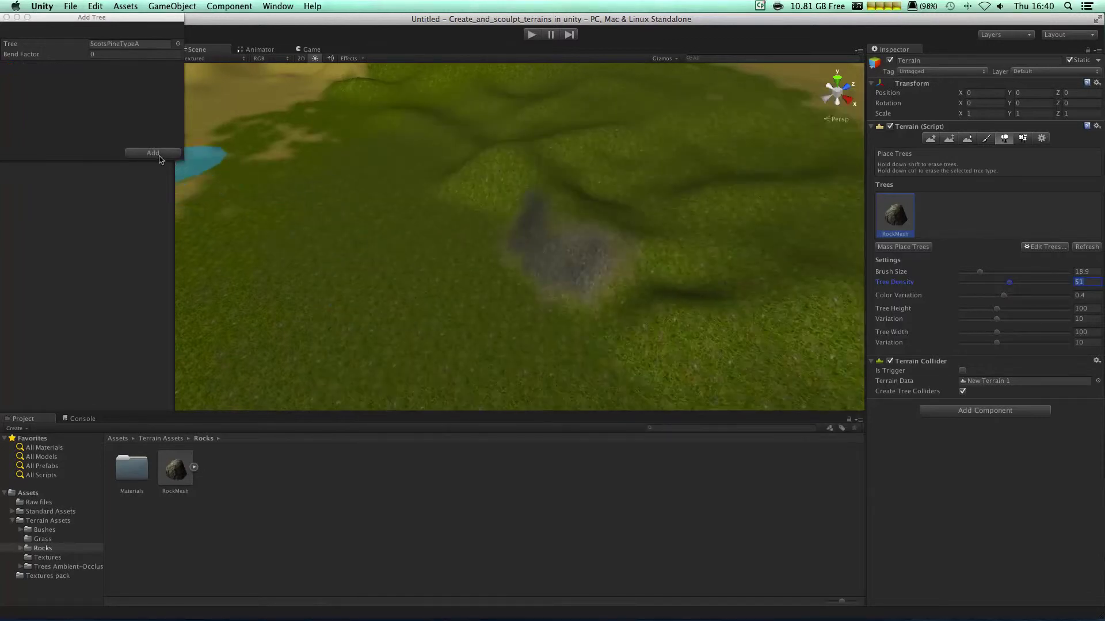
{"action": "left_click", "coordinate": [155, 153]}
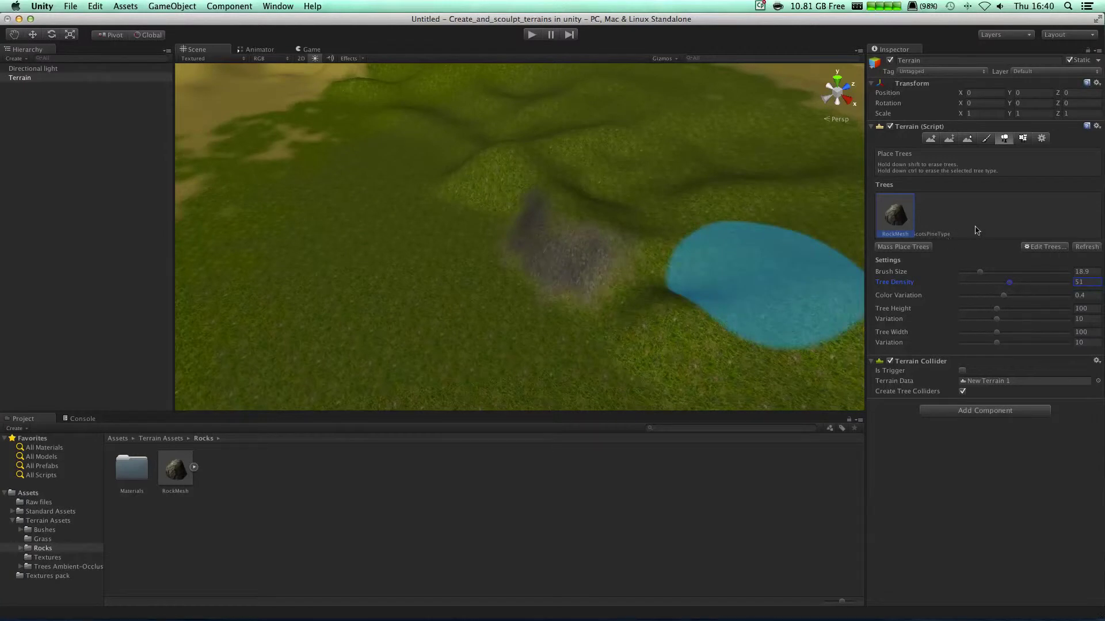
Scatter ScotsPineTypeA trees across the rocky patch and RockMesh rocks over the grass in front of it
{"action": "left_click", "coordinate": [939, 217]}
{"action": "left_click_drag", "start_coordinate": [443, 260], "coordinate": [645, 276]}
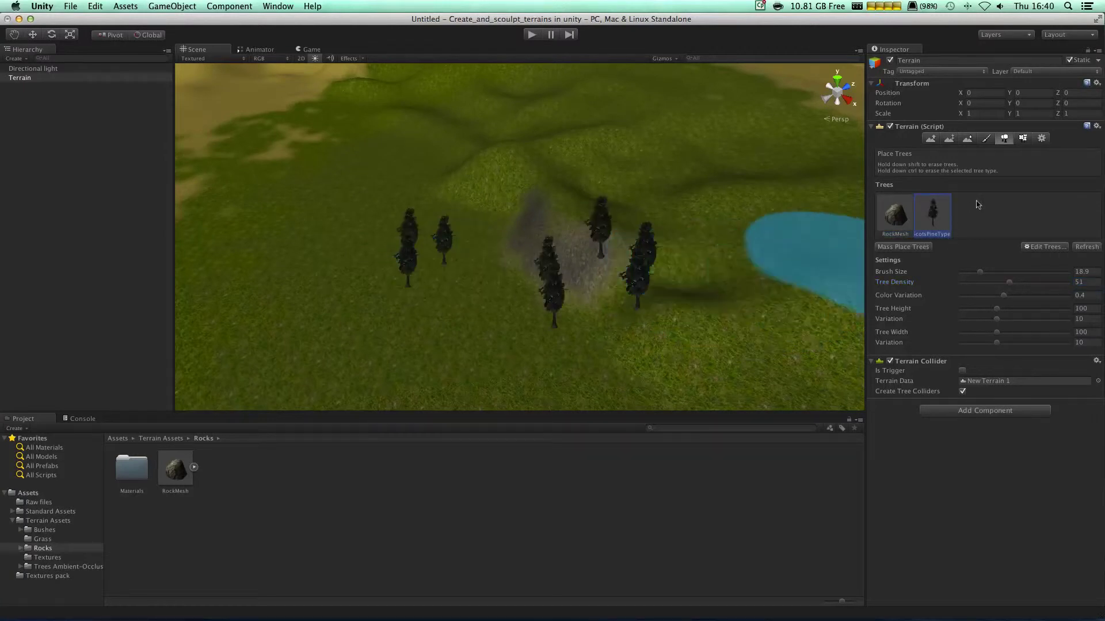
{"action": "left_click", "coordinate": [899, 209]}
{"action": "left_click_drag", "start_coordinate": [414, 291], "coordinate": [662, 345]}
{"action": "left_click", "coordinate": [1030, 248]}
{"action": "left_click", "coordinate": [1045, 263]}
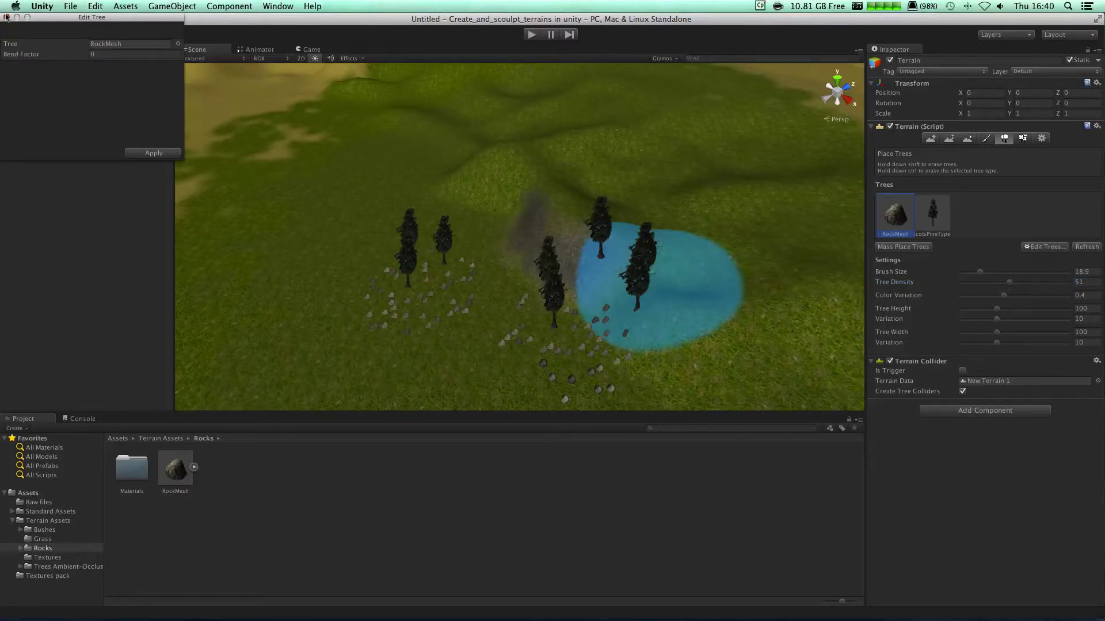
{"action": "left_click", "coordinate": [6, 17]}
Add Bamboo as a third tree type for the terrain
{"action": "left_click", "coordinate": [1045, 247]}
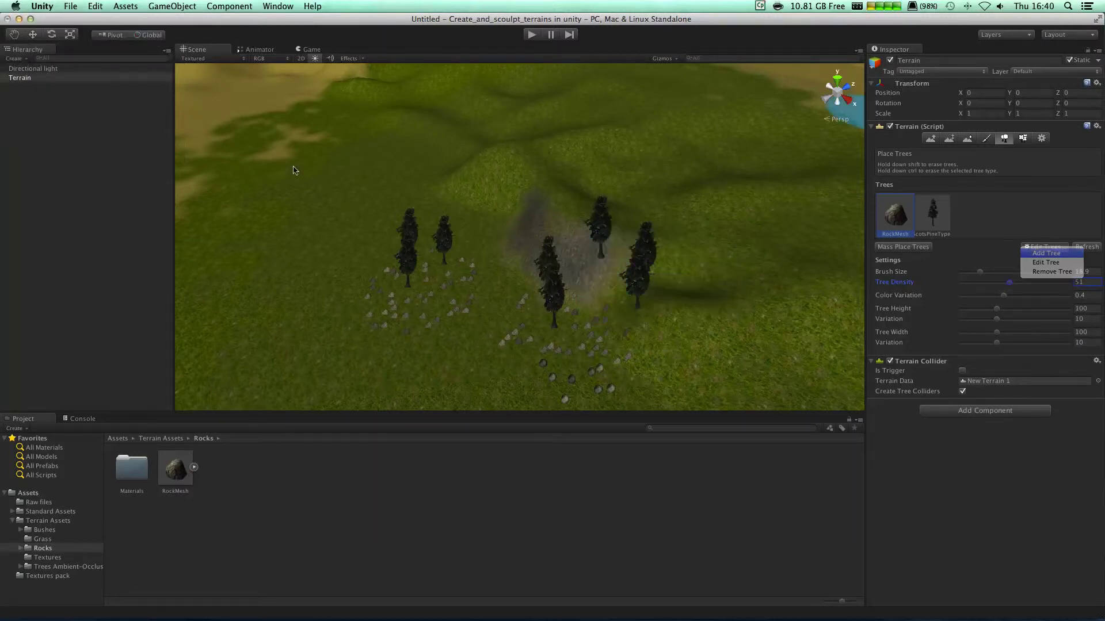
{"action": "left_click", "coordinate": [177, 44]}
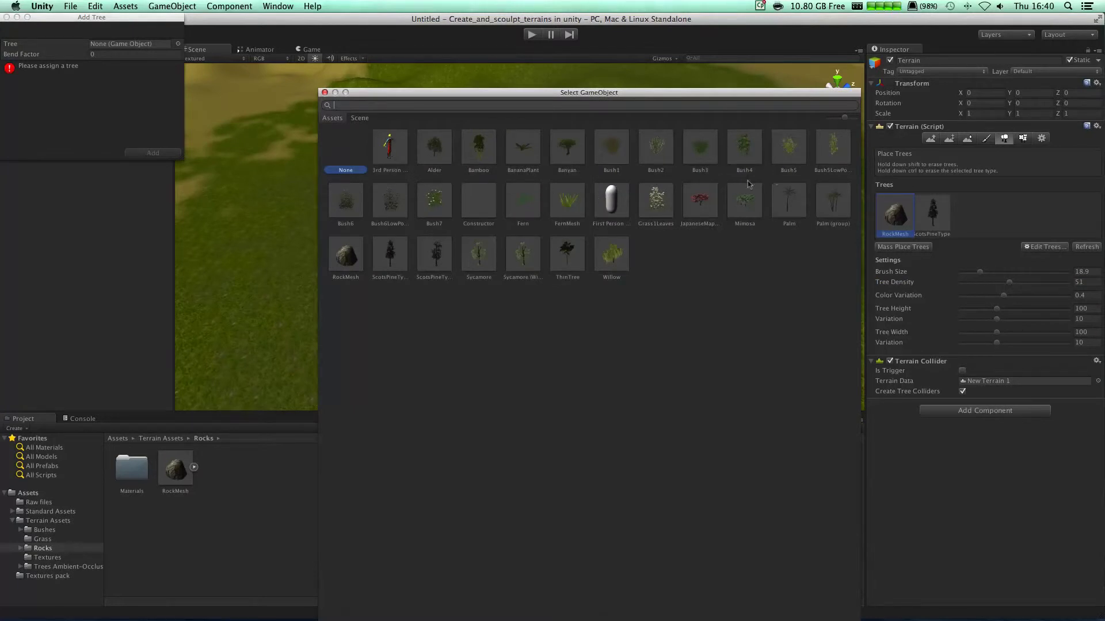
{"action": "double_click", "coordinate": [474, 146]}
{"action": "left_click", "coordinate": [132, 154]}
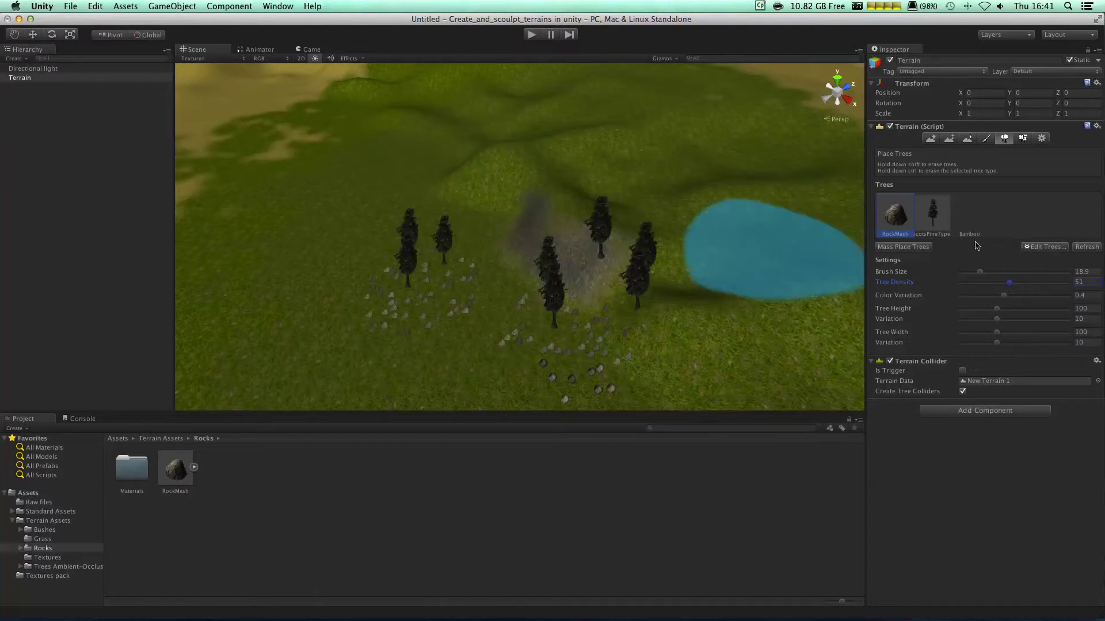
Scatter Bamboo trees around the rocky patch and over the grass beside it, and undo the last placement
{"action": "left_click", "coordinate": [969, 215]}
{"action": "mouse_move", "coordinate": [287, 247]}
{"action": "left_mouse_down"}
{"action": "mouse_move", "coordinate": [407, 346]}
{"action": "mouse_move", "coordinate": [506, 291]}
{"action": "mouse_move", "coordinate": [626, 282]}
{"action": "mouse_move", "coordinate": [688, 260]}
{"action": "left_mouse_up"}
{"action": "mouse_move", "coordinate": [510, 297]}
{"action": "left_mouse_down", "text": "alt"}
{"action": "mouse_move", "coordinate": [575, 251]}
{"action": "mouse_move", "coordinate": [501, 287]}
{"action": "left_mouse_up", "text": "alt"}
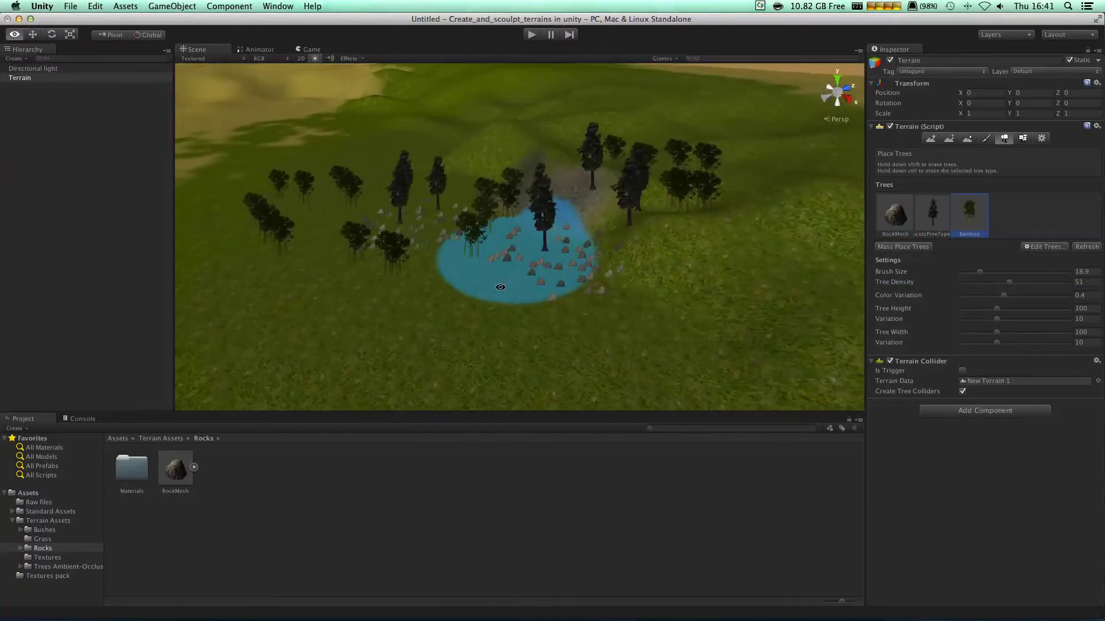
{"action": "scroll", "coordinate": [520, 298], "scroll_direction": "down", "scroll_amount": 10}
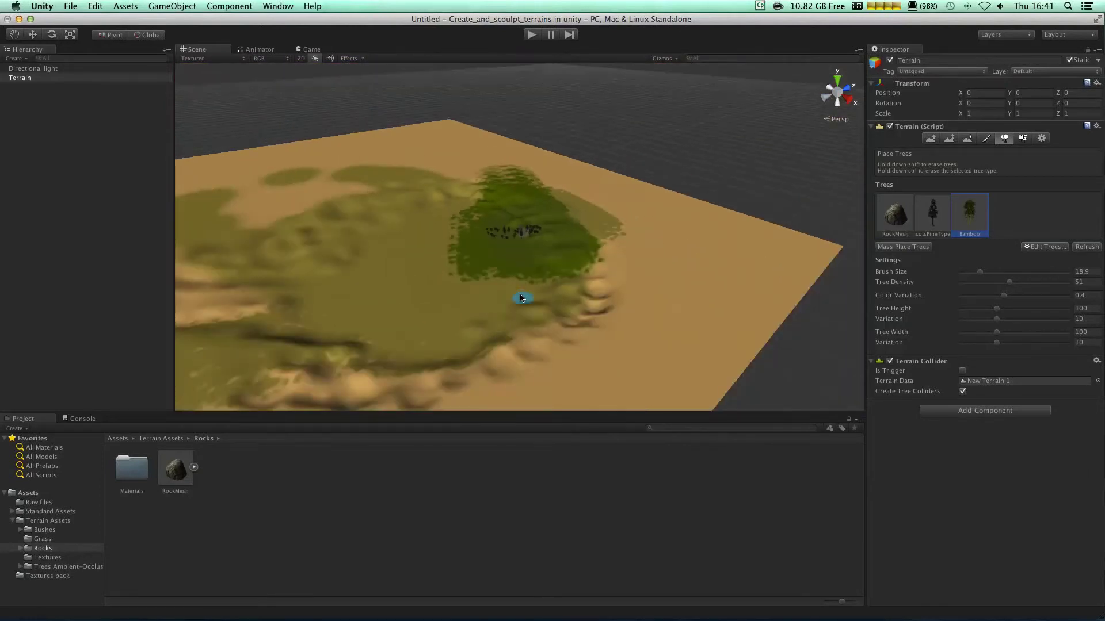
{"action": "scroll", "coordinate": [520, 298], "scroll_direction": "down", "scroll_amount": 3}
{"action": "scroll", "coordinate": [521, 298], "scroll_direction": "up", "scroll_amount": 10}
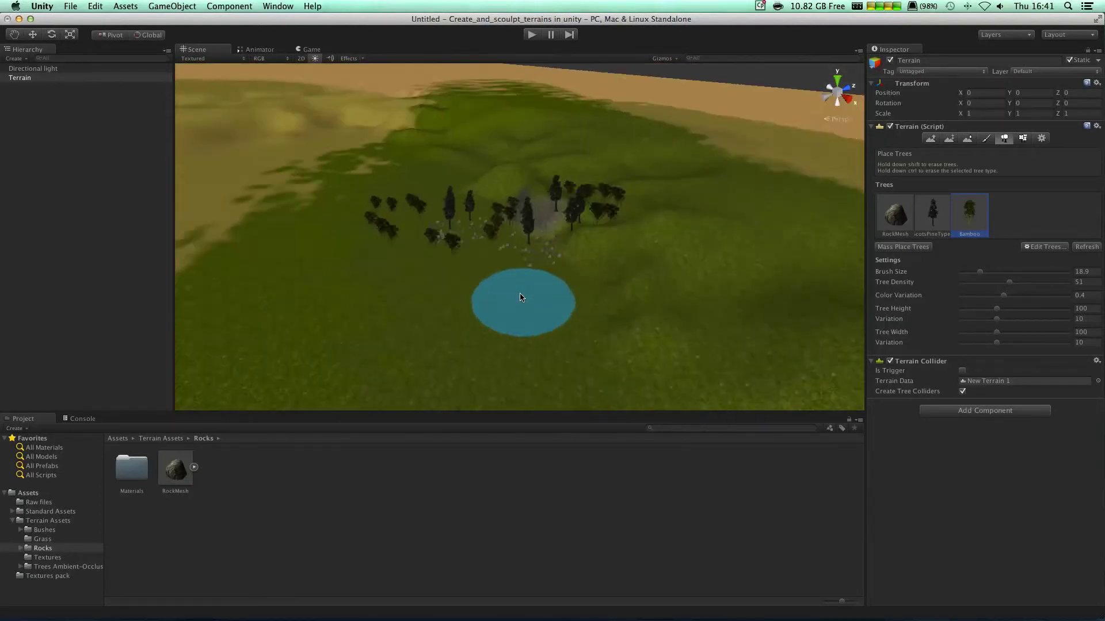
{"action": "mouse_move", "coordinate": [658, 286]}
{"action": "left_mouse_down"}
{"action": "mouse_move", "coordinate": [752, 333]}
{"action": "mouse_move", "coordinate": [483, 360]}
{"action": "mouse_move", "coordinate": [791, 314]}
{"action": "left_mouse_up"}
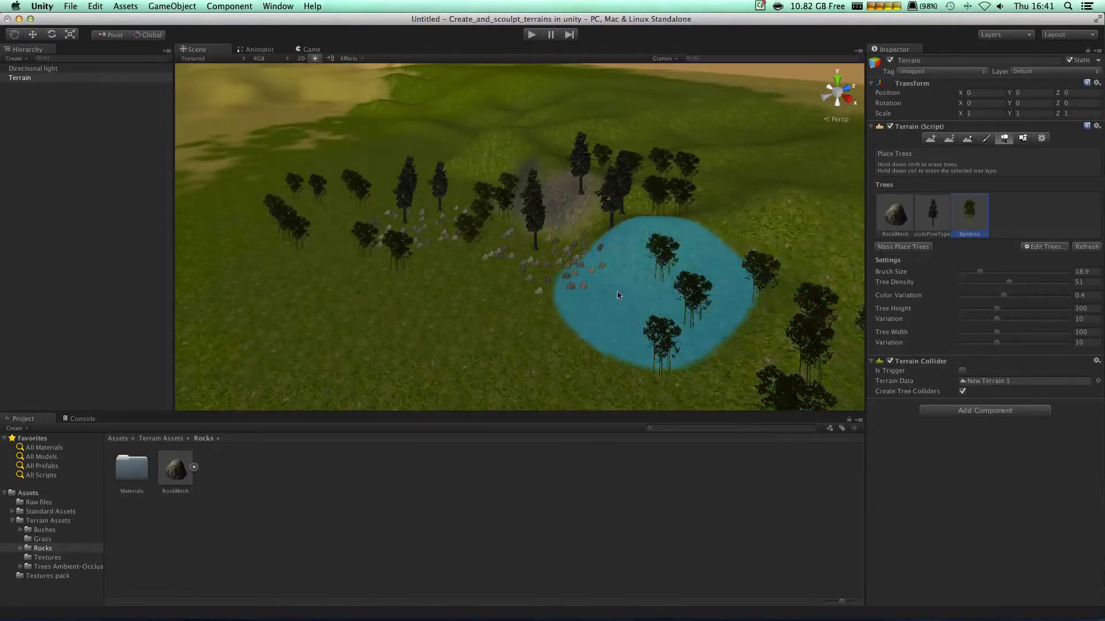
{"action": "key", "text": "super+z"}
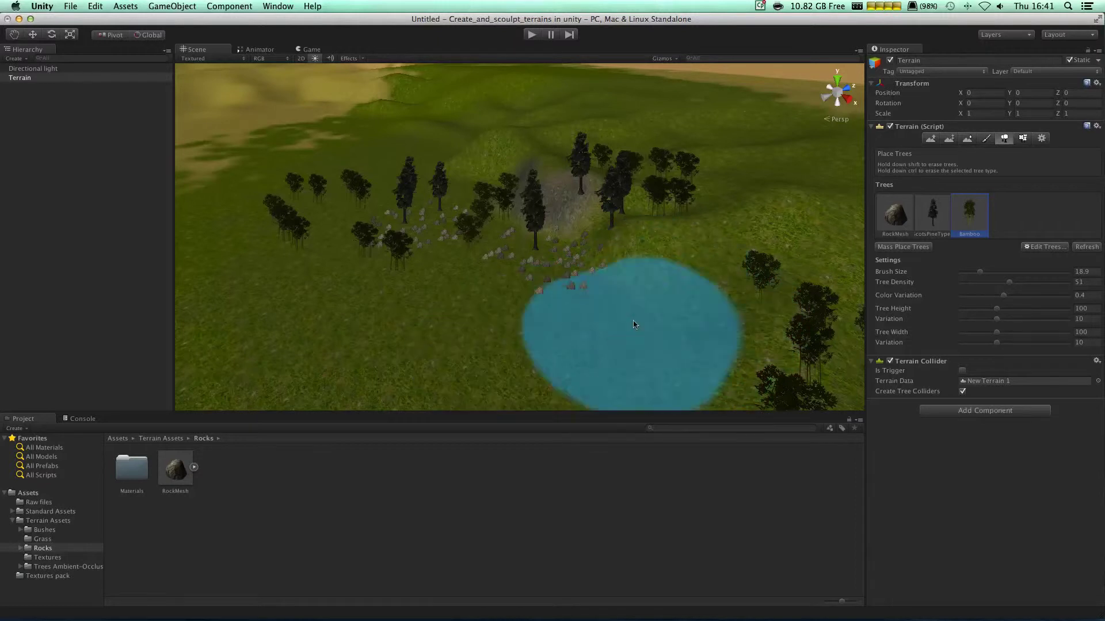
Scatter a dense group of Bamboo trees over the open grass in front of the rocks
{"action": "left_click_drag", "start_coordinate": [532, 316], "coordinate": [645, 204], "text": "alt"}
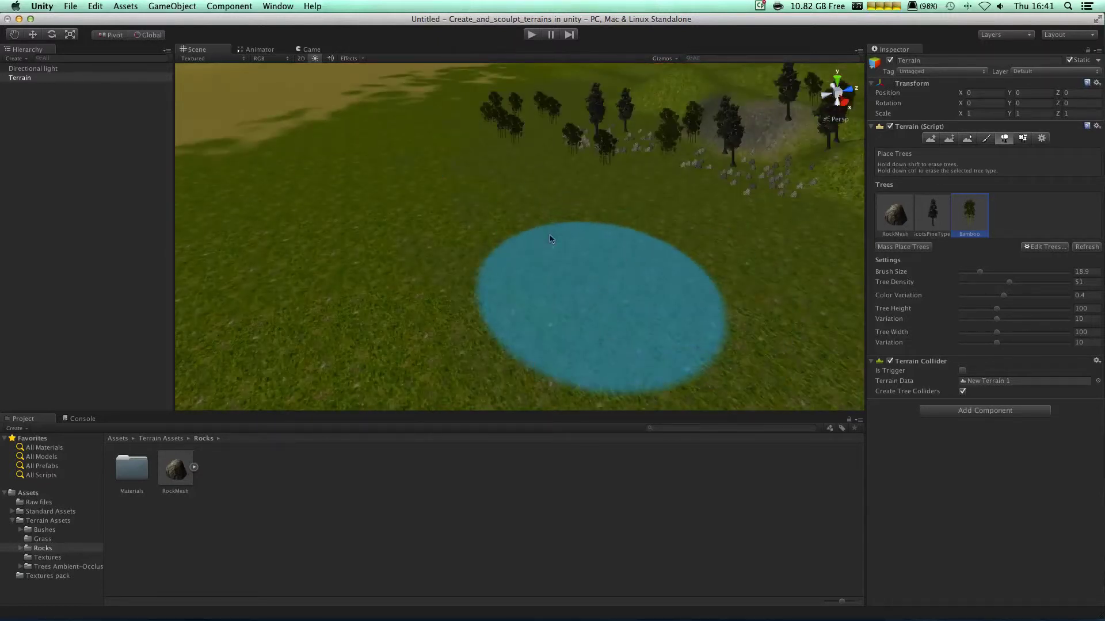
{"action": "left_click_drag", "start_coordinate": [634, 259], "coordinate": [380, 322]}
{"action": "mouse_move", "coordinate": [550, 325]}
{"action": "left_mouse_down"}
{"action": "mouse_move", "coordinate": [461, 224]}
{"action": "mouse_move", "coordinate": [616, 224]}
{"action": "mouse_move", "coordinate": [507, 247]}
{"action": "mouse_move", "coordinate": [621, 276]}
{"action": "left_mouse_up"}
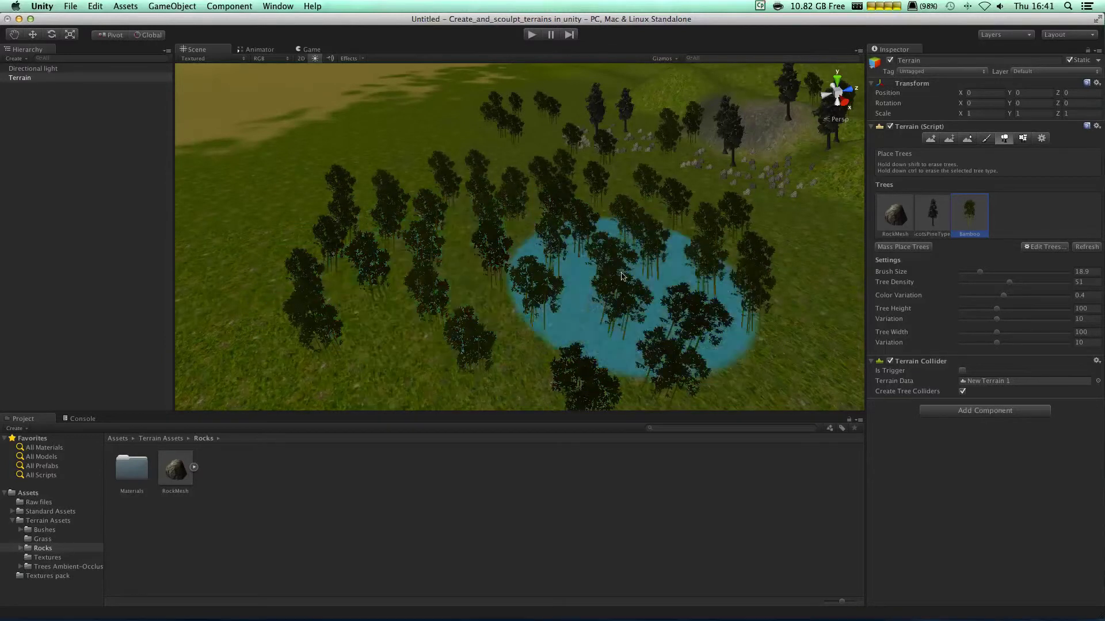
Place a small Bamboo cluster on the grass away from the rocky patch, and erase trees under the brush
{"action": "scroll", "coordinate": [620, 277], "scroll_direction": "down", "scroll_amount": 3}
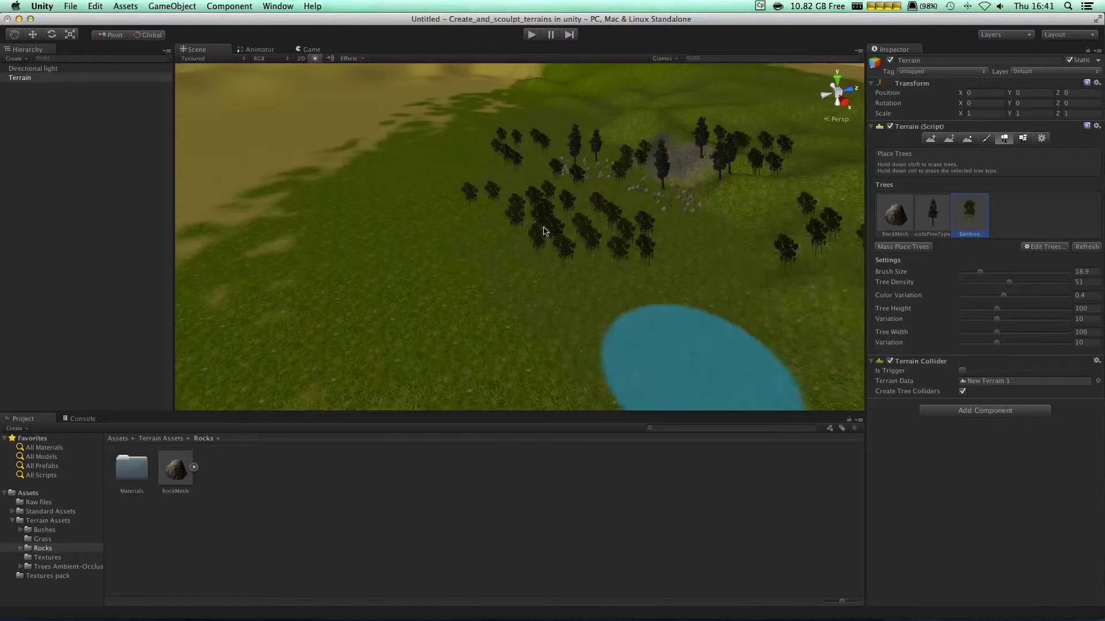
{"action": "scroll", "coordinate": [517, 316], "scroll_direction": "down", "scroll_amount": 5}
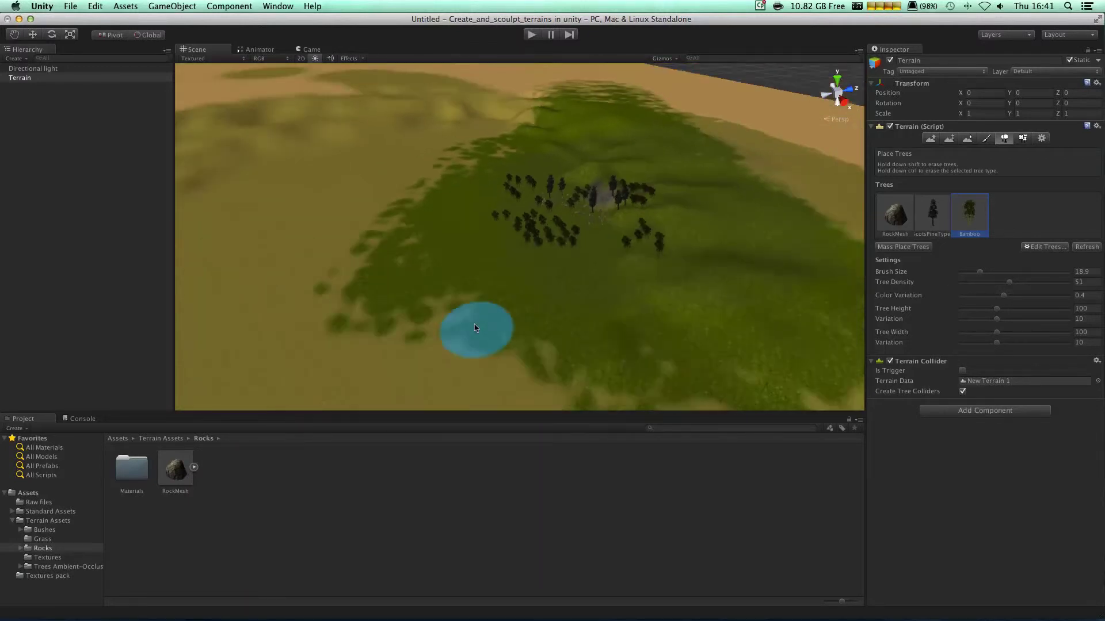
{"action": "scroll", "coordinate": [403, 293], "scroll_direction": "up", "scroll_amount": 5}
{"action": "left_click", "coordinate": [388, 276]}
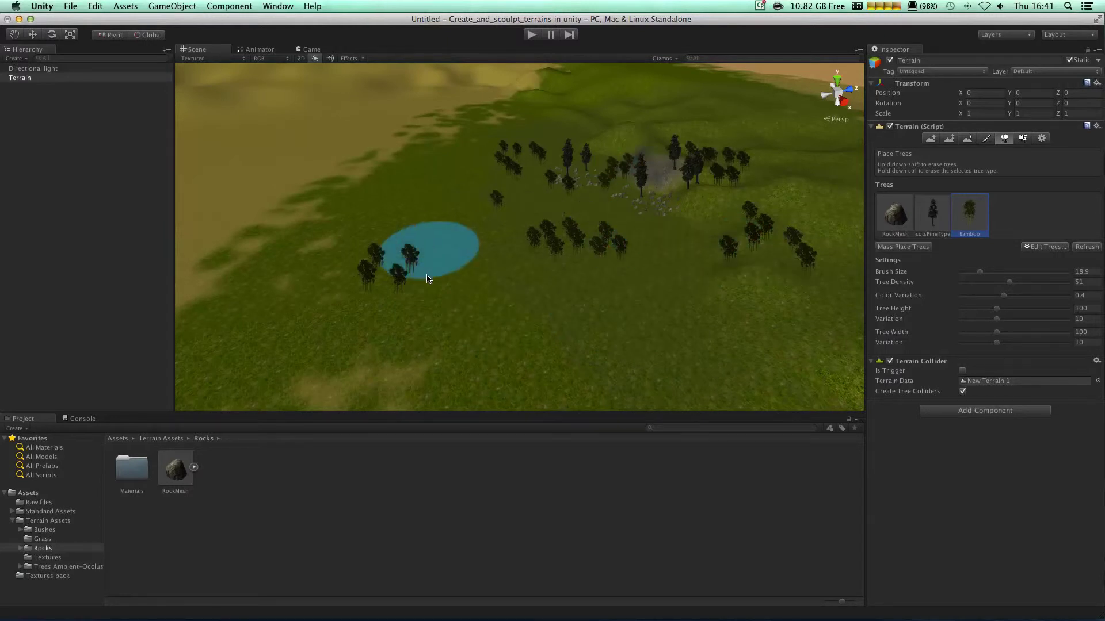
{"action": "left_click", "coordinate": [428, 279], "text": "shift"}
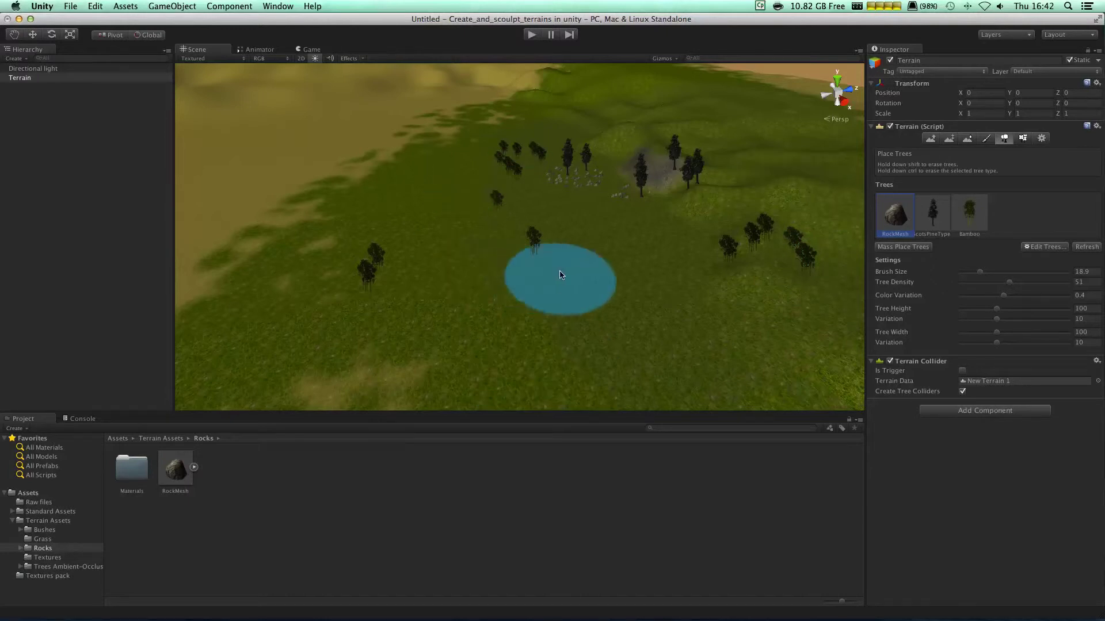
Mass-place 10000 trees of the defined rock, pine and bamboo types across the whole terrain
{"action": "left_click", "coordinate": [907, 247]}
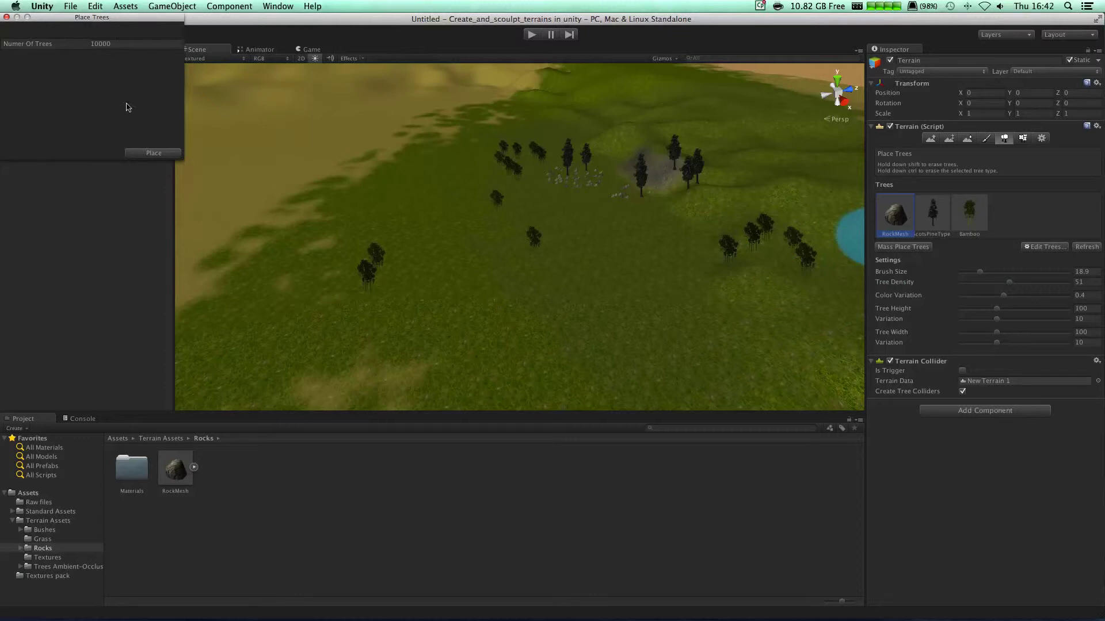
{"action": "left_click", "coordinate": [151, 152]}
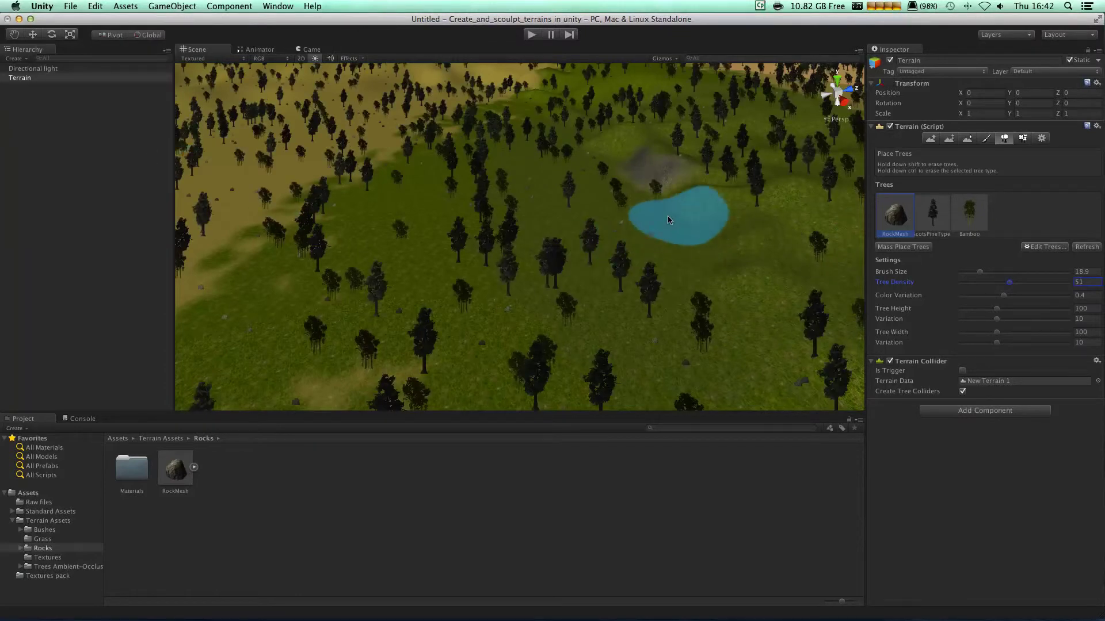
{"action": "mouse_move", "coordinate": [652, 227]}
{"action": "left_mouse_down", "text": "alt"}
{"action": "mouse_move", "coordinate": [293, 182]}
{"action": "mouse_move", "coordinate": [239, 210]}
{"action": "mouse_move", "coordinate": [521, 225]}
{"action": "mouse_move", "coordinate": [693, 215]}
{"action": "mouse_move", "coordinate": [601, 241]}
{"action": "mouse_move", "coordinate": [642, 215]}
{"action": "mouse_move", "coordinate": [633, 198]}
{"action": "mouse_move", "coordinate": [493, 152]}
{"action": "mouse_move", "coordinate": [915, 175]}
{"action": "mouse_move", "coordinate": [774, 139]}
{"action": "mouse_move", "coordinate": [493, 109]}
{"action": "mouse_move", "coordinate": [286, 119]}
{"action": "mouse_move", "coordinate": [58, 169]}
{"action": "mouse_move", "coordinate": [114, 168]}
{"action": "mouse_move", "coordinate": [66, 136]}
{"action": "mouse_move", "coordinate": [152, 221]}
{"action": "left_mouse_up", "text": "alt"}
{"action": "mouse_move", "coordinate": [758, 314]}
{"action": "left_mouse_down", "text": "alt"}
{"action": "mouse_move", "coordinate": [633, 299]}
{"action": "mouse_move", "coordinate": [506, 320]}
{"action": "mouse_move", "coordinate": [518, 247]}
{"action": "mouse_move", "coordinate": [177, 218]}
{"action": "mouse_move", "coordinate": [8, 239]}
{"action": "mouse_move", "coordinate": [20, 265]}
{"action": "mouse_move", "coordinate": [311, 303]}
{"action": "left_mouse_up", "text": "alt"}
{"action": "mouse_move", "coordinate": [592, 313]}
{"action": "left_mouse_down", "text": "alt"}
{"action": "mouse_move", "coordinate": [1006, 183]}
{"action": "mouse_move", "coordinate": [796, 153]}
{"action": "mouse_move", "coordinate": [838, 203]}
{"action": "mouse_move", "coordinate": [693, 245]}
{"action": "mouse_move", "coordinate": [671, 224]}
{"action": "mouse_move", "coordinate": [632, 246]}
{"action": "left_mouse_up", "text": "alt"}
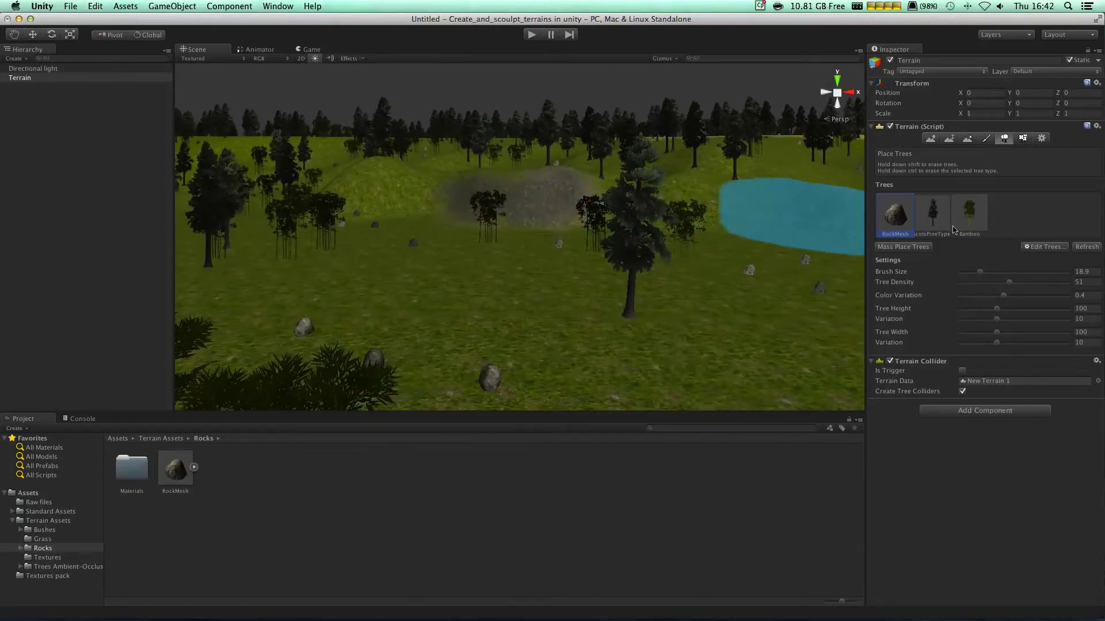
Add Bush6 as a grass detail texture and paint clumps of it on the grass around the large pine
{"action": "left_click", "coordinate": [1020, 139]}
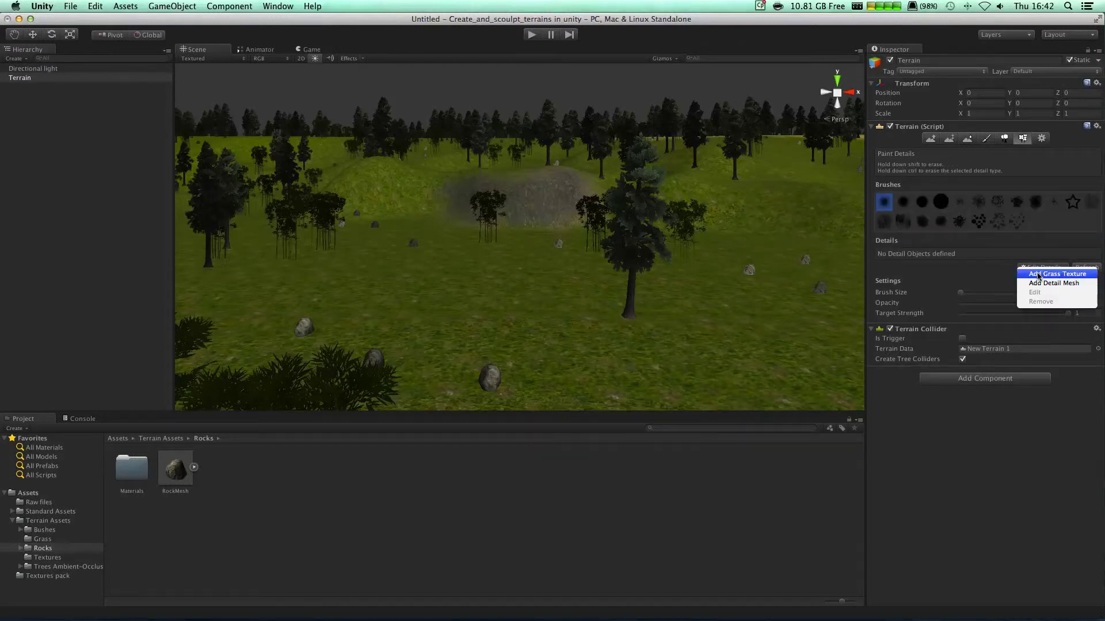
{"action": "left_click", "coordinate": [1068, 272]}
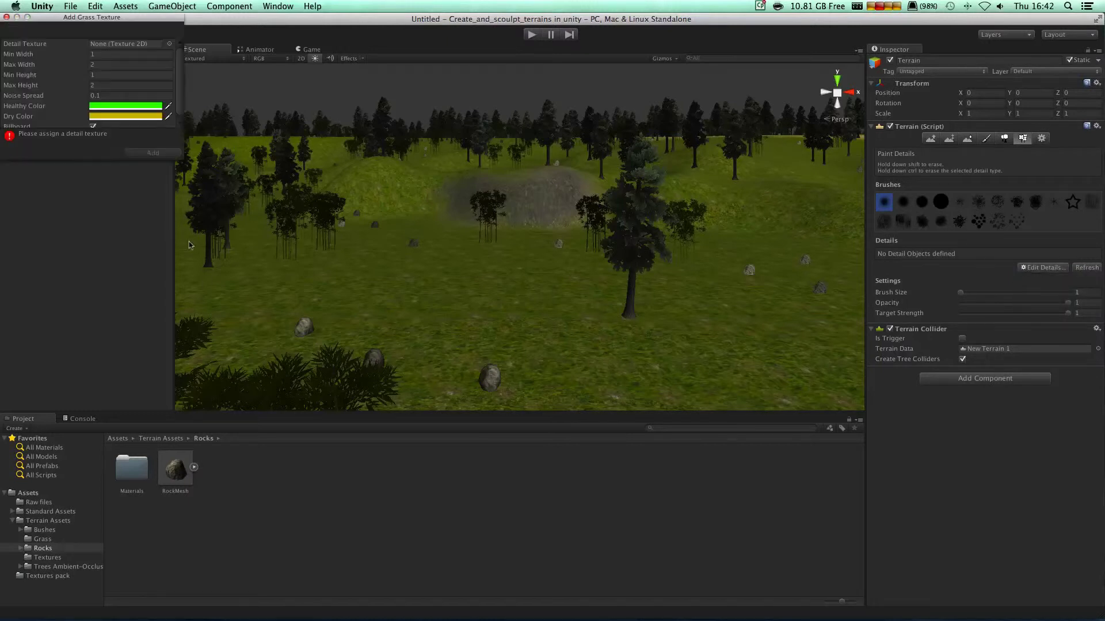
{"action": "left_click", "coordinate": [168, 43]}
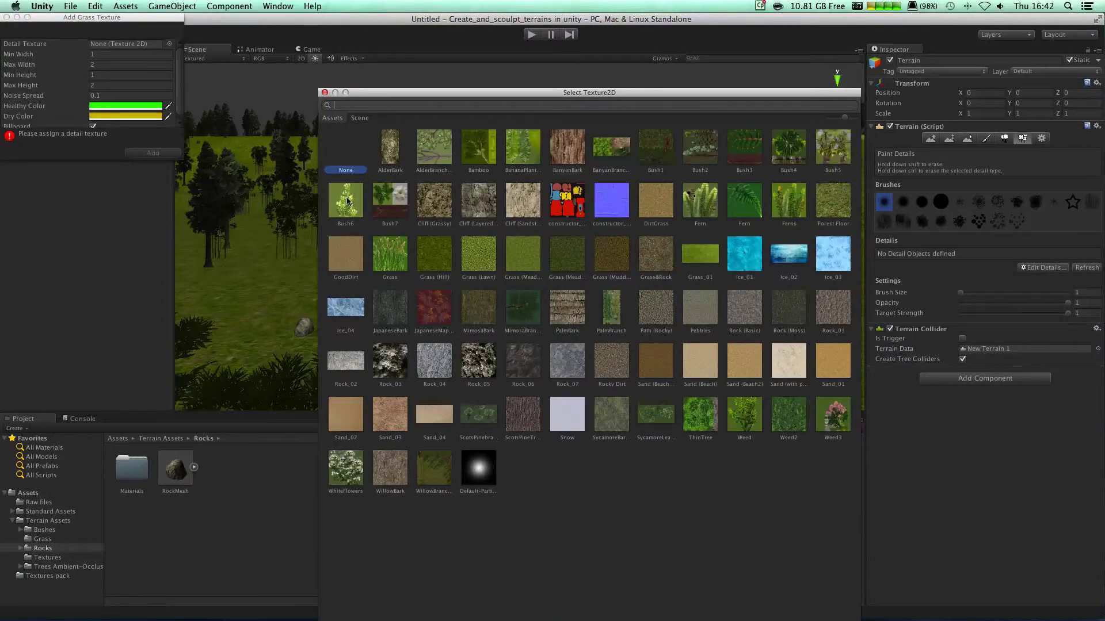
{"action": "double_click", "coordinate": [347, 201]}
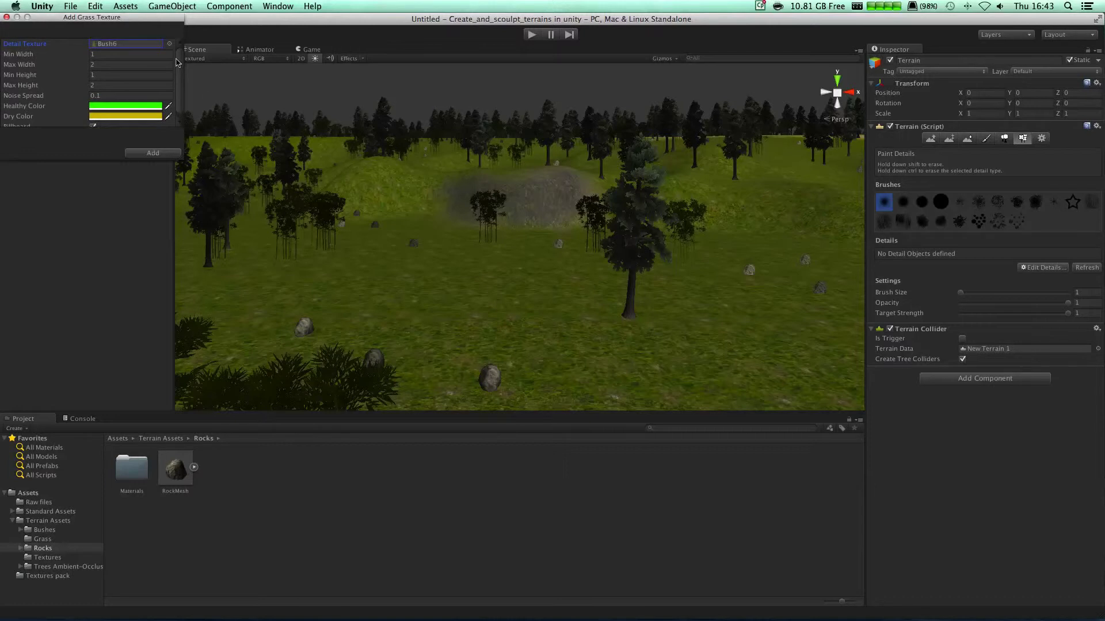
{"action": "left_click", "coordinate": [158, 154]}
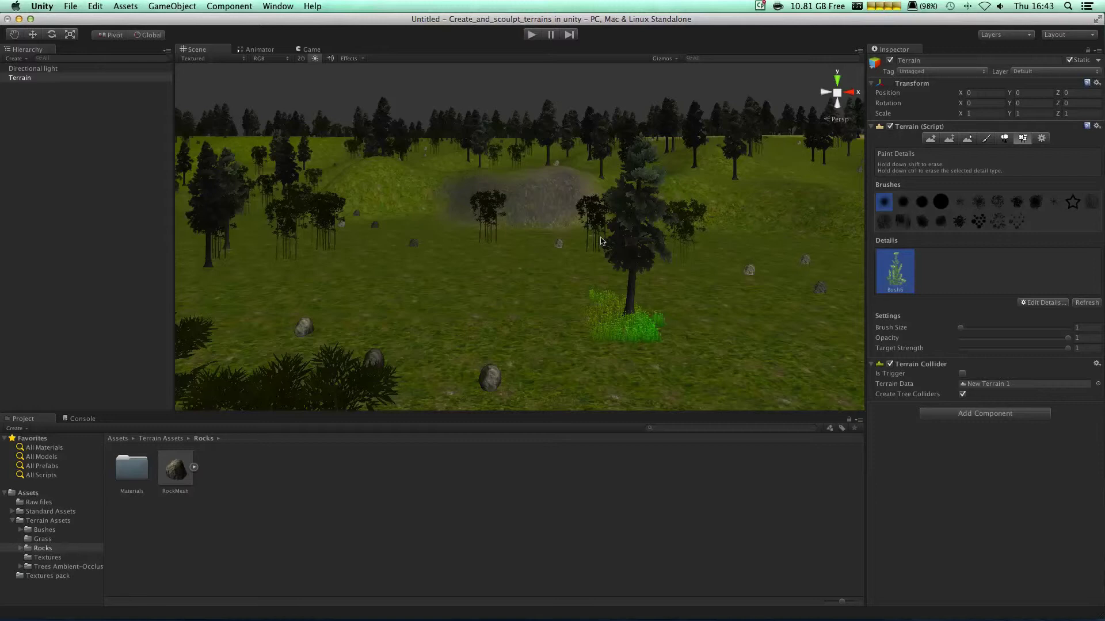
{"action": "right_click_drag", "start_coordinate": [640, 311], "coordinate": [781, 329]}
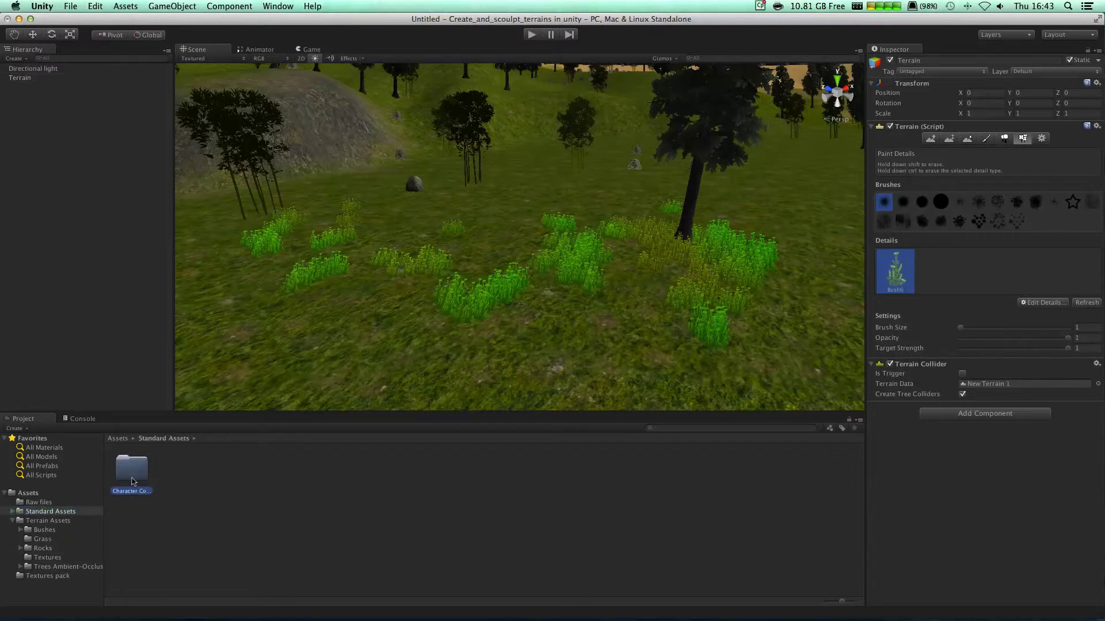
Place the First Person Controller from the Character Controllers folder on the grass beside the painted bushes
{"action": "double_click", "coordinate": [132, 481]}
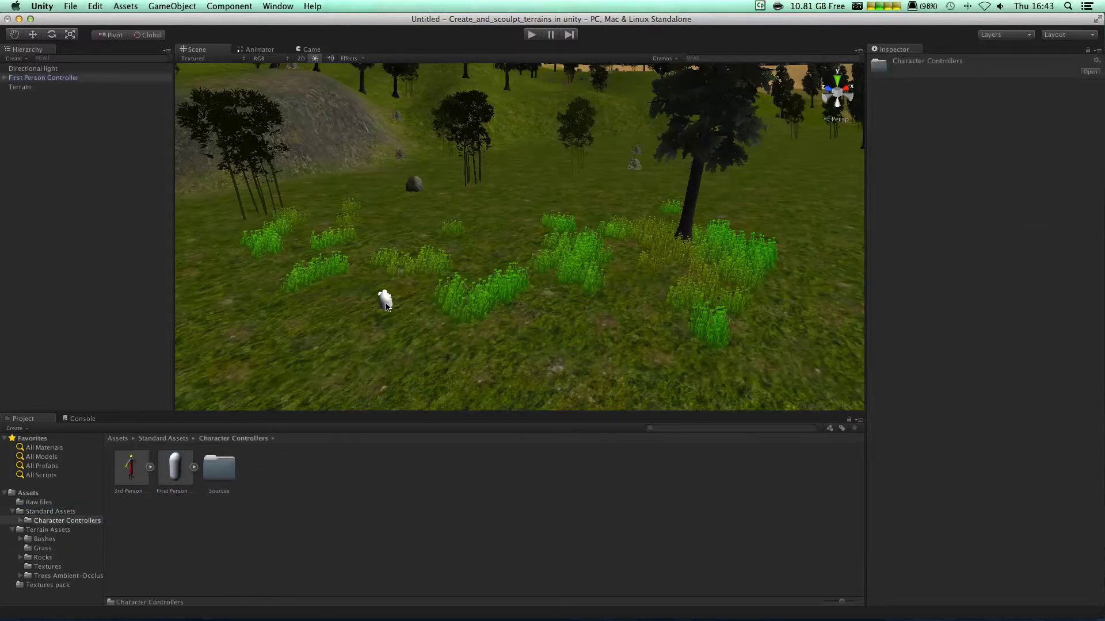
{"action": "left_click_drag", "start_coordinate": [387, 305], "coordinate": [387, 304]}
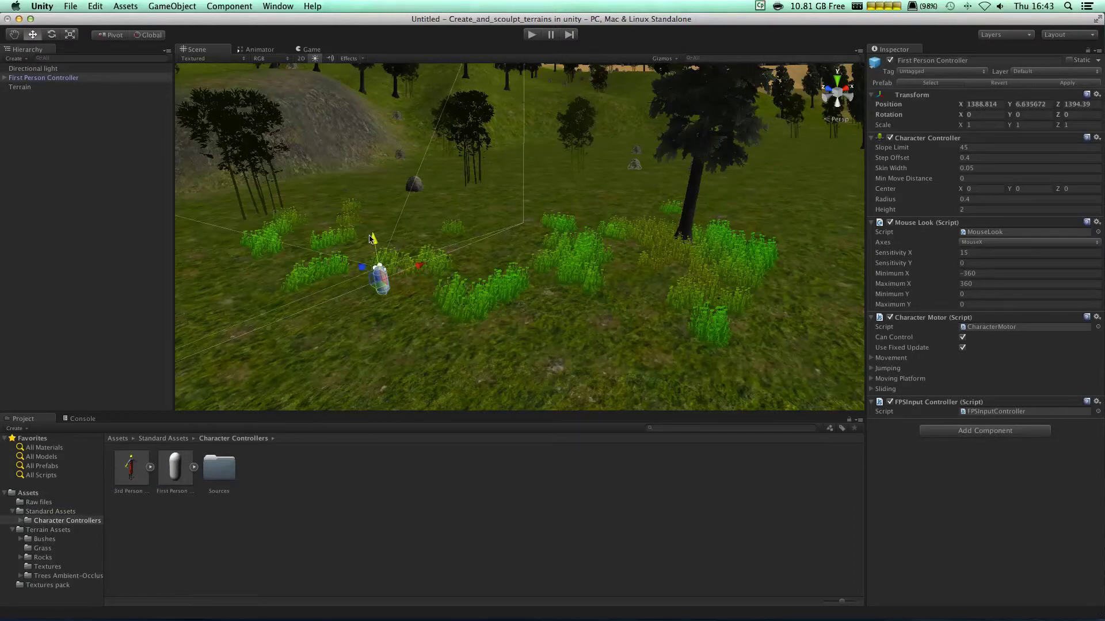
Play the scene and walk through the painted bushes in first person to examine the terrain
{"action": "left_click", "coordinate": [531, 34]}
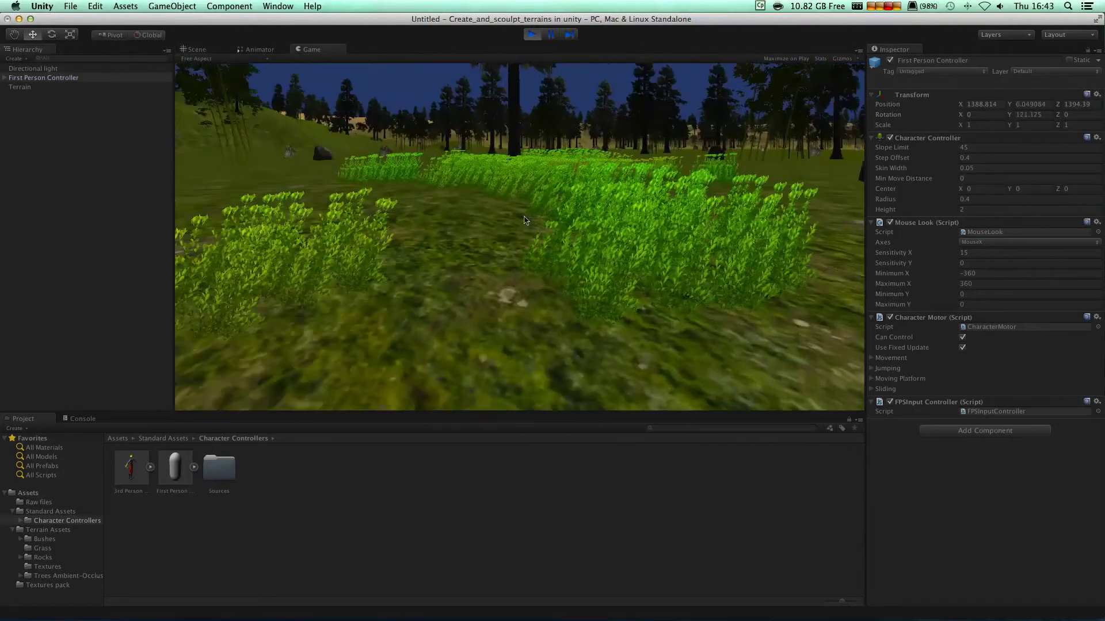
{"action": "key", "text": "w"}
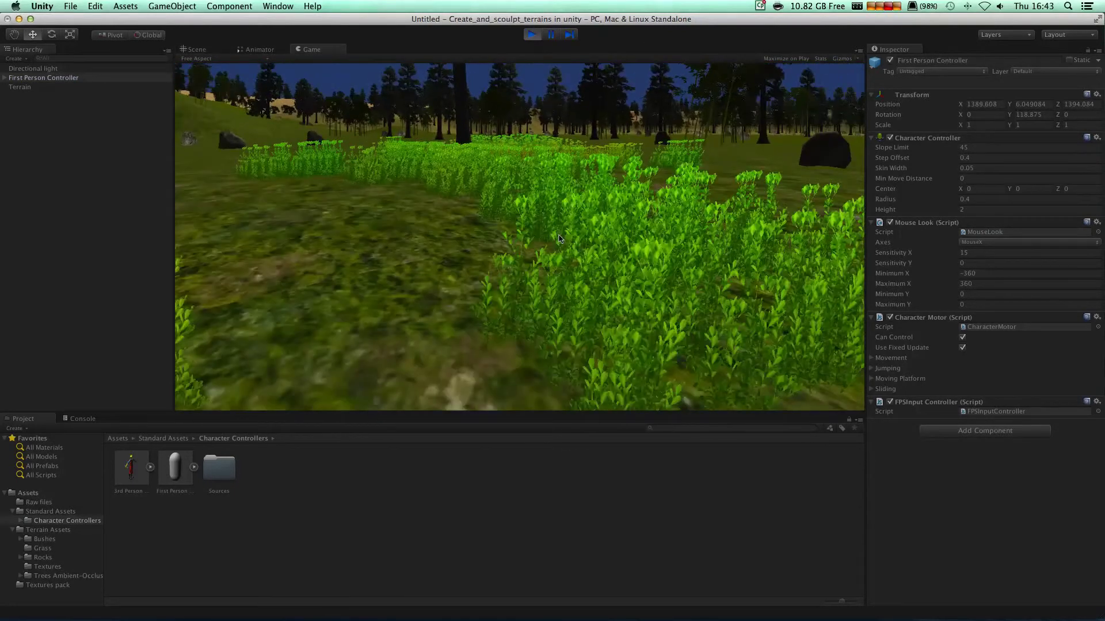
{"action": "key", "text": "w"}
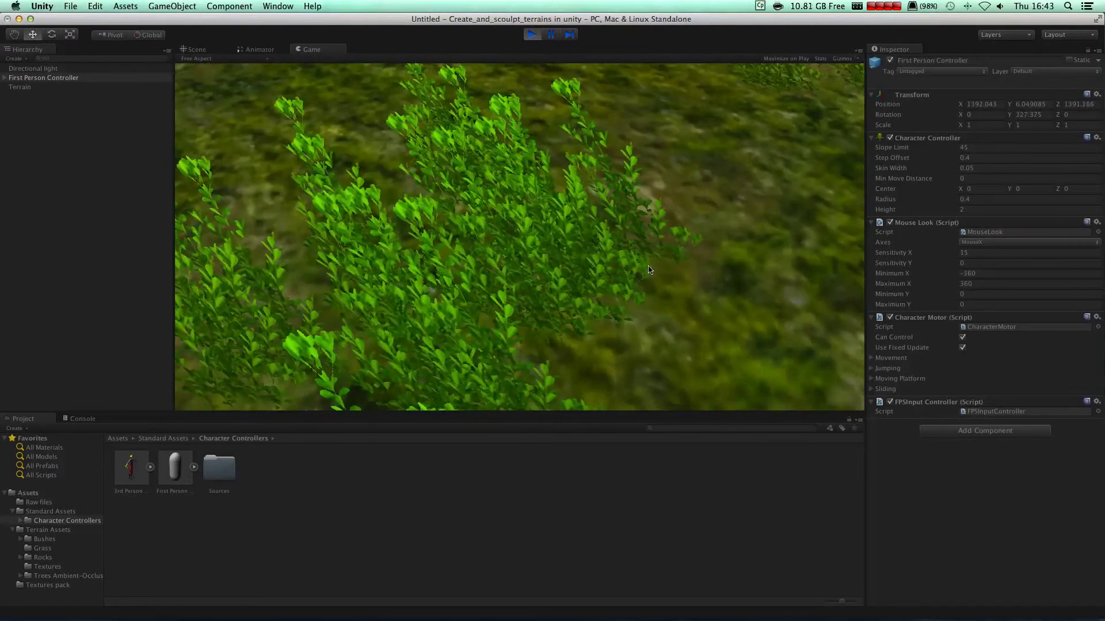
Walk on among the bush clumps, the large pine and the bamboo to inspect the foliage, and stop the play test
{"action": "key", "text": "w"}
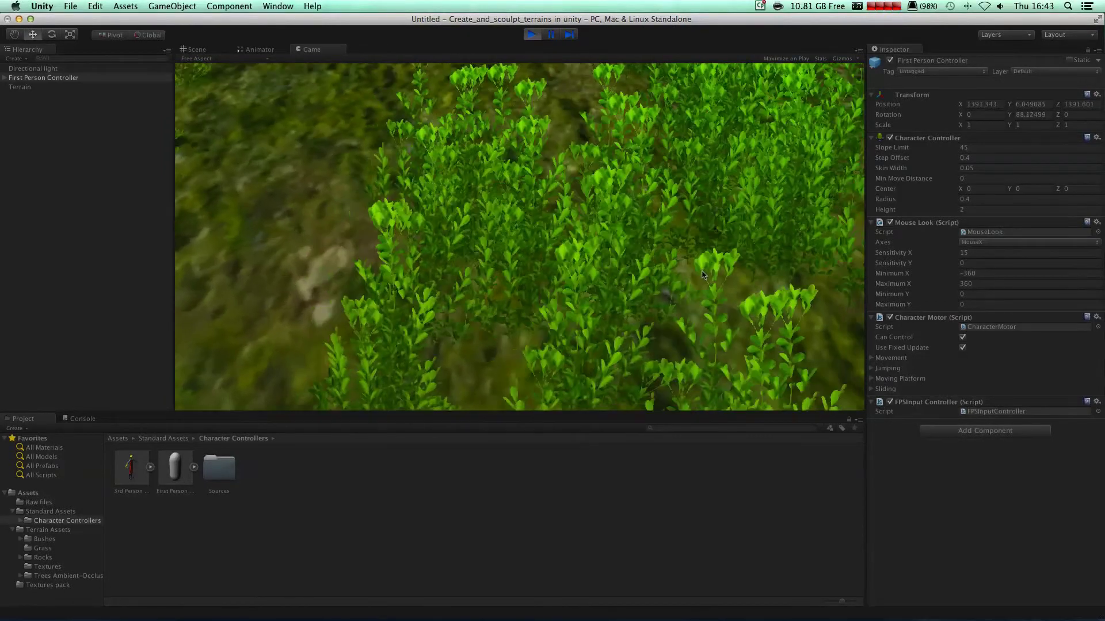
{"action": "key", "text": "s"}
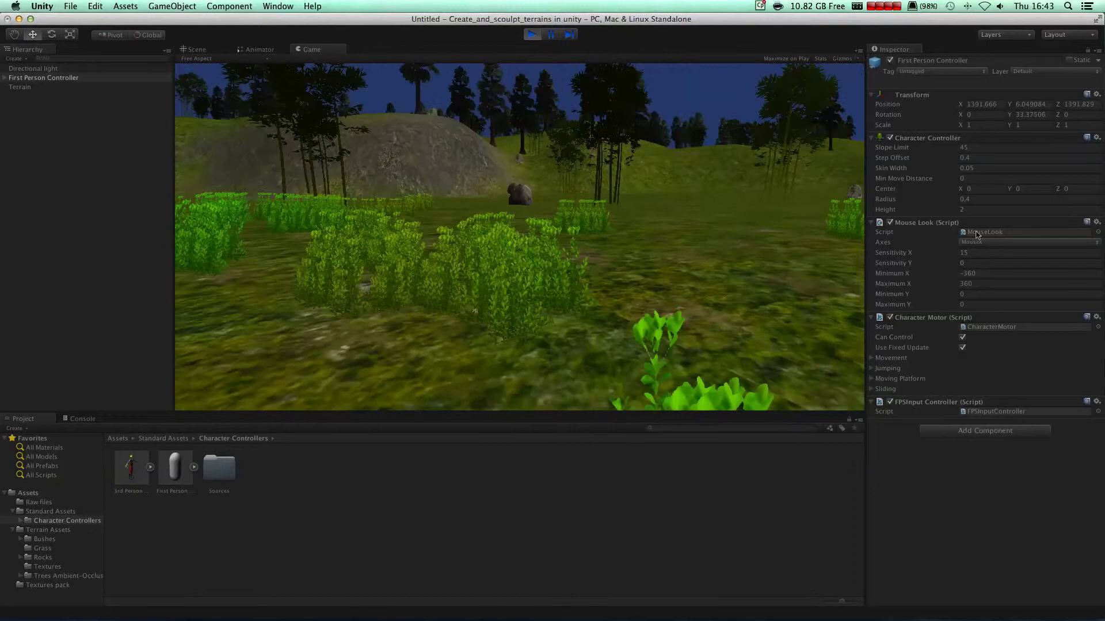
{"action": "key", "text": "w"}
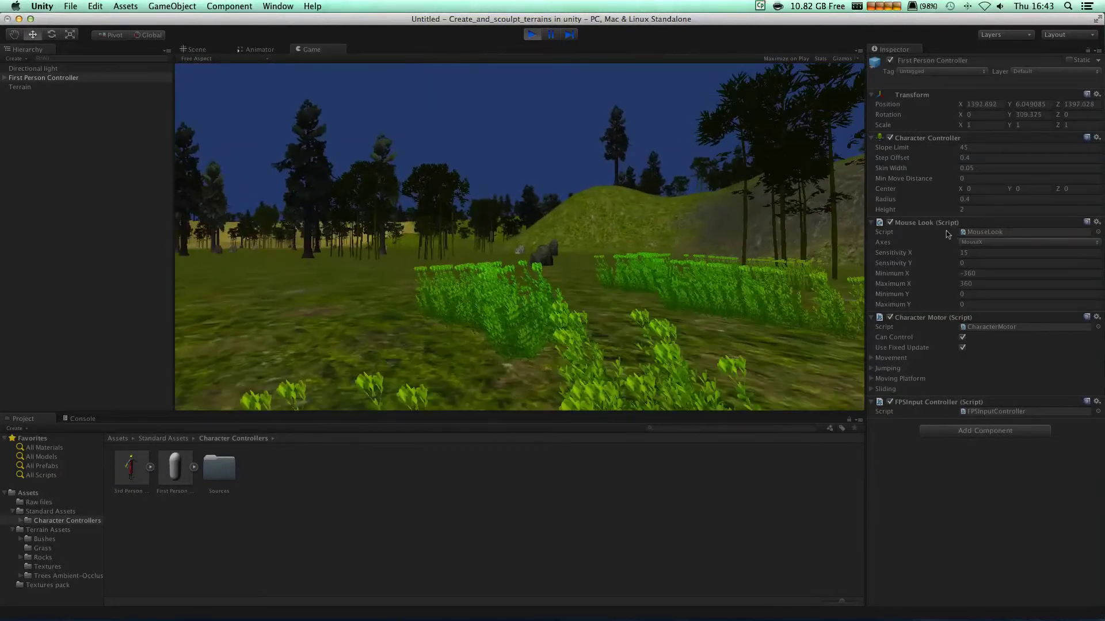
{"action": "key", "text": "w"}
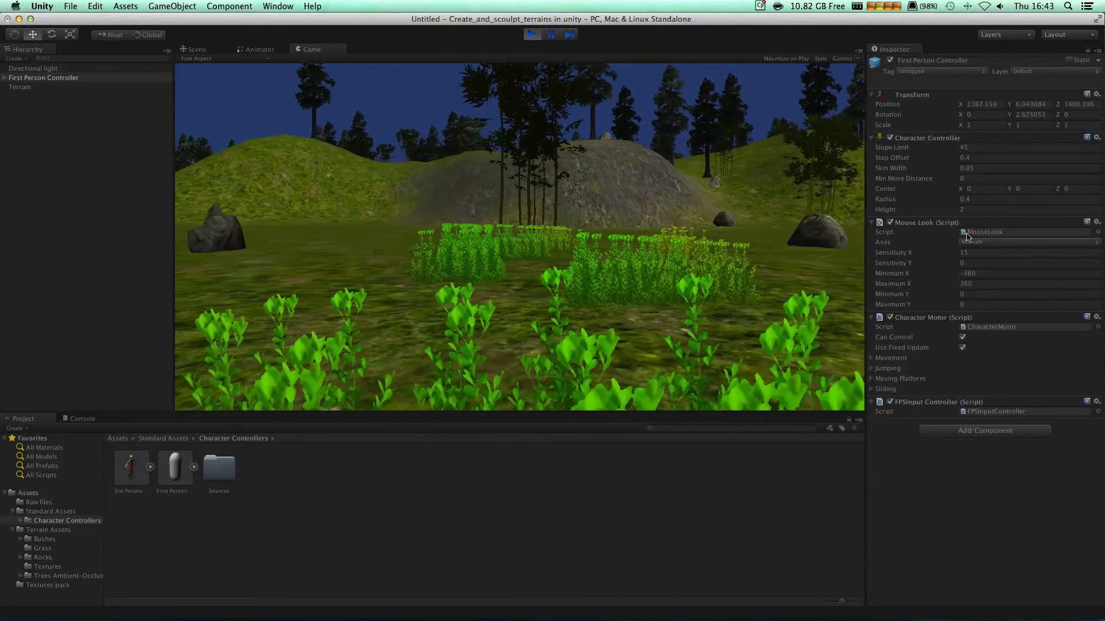
{"action": "key", "text": "w"}
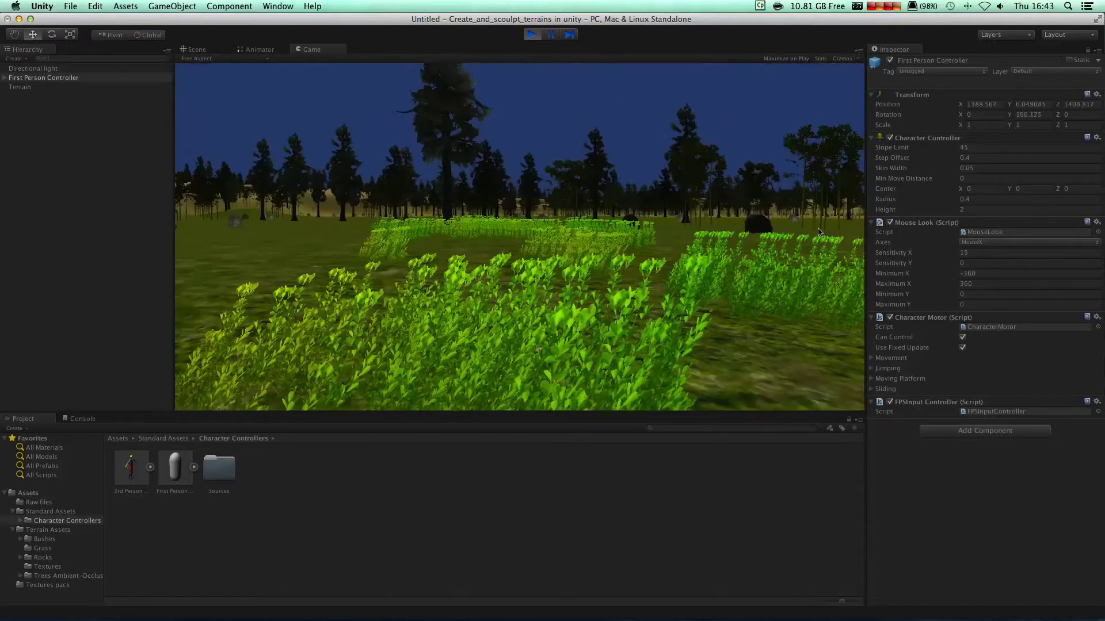
{"action": "key", "text": "w"}
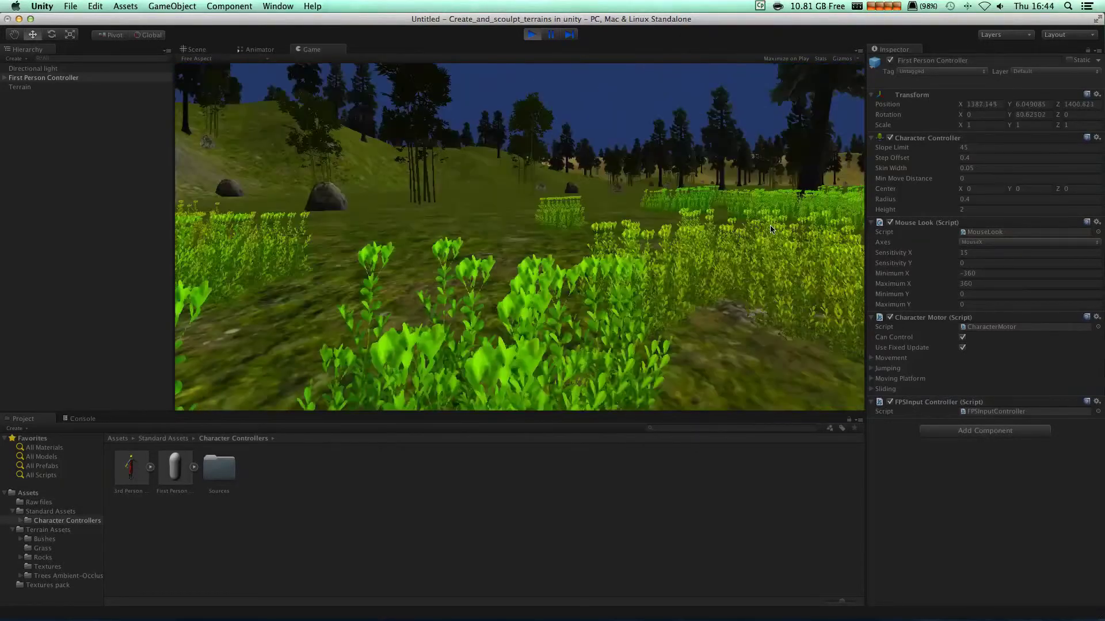
{"action": "key", "text": "w"}
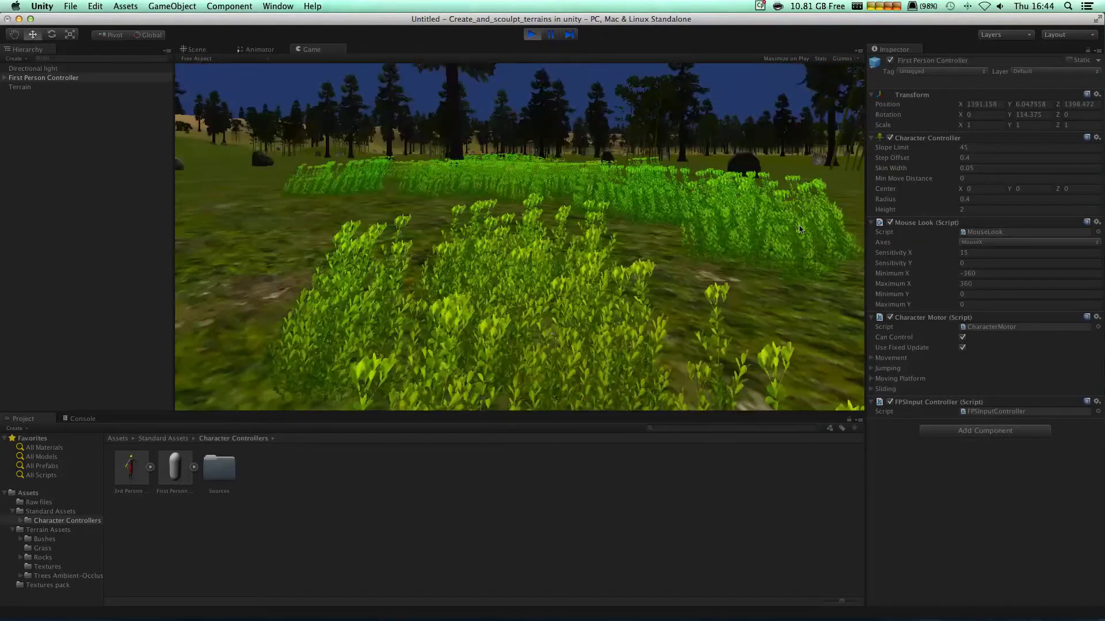
{"action": "key", "text": "w"}
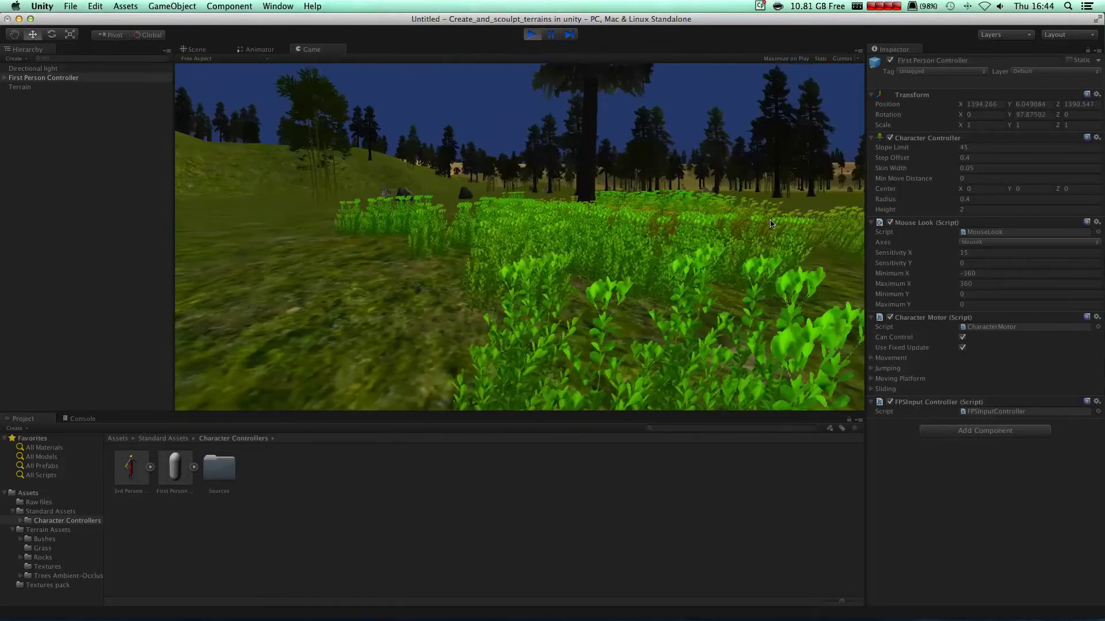
{"action": "key", "text": "w"}
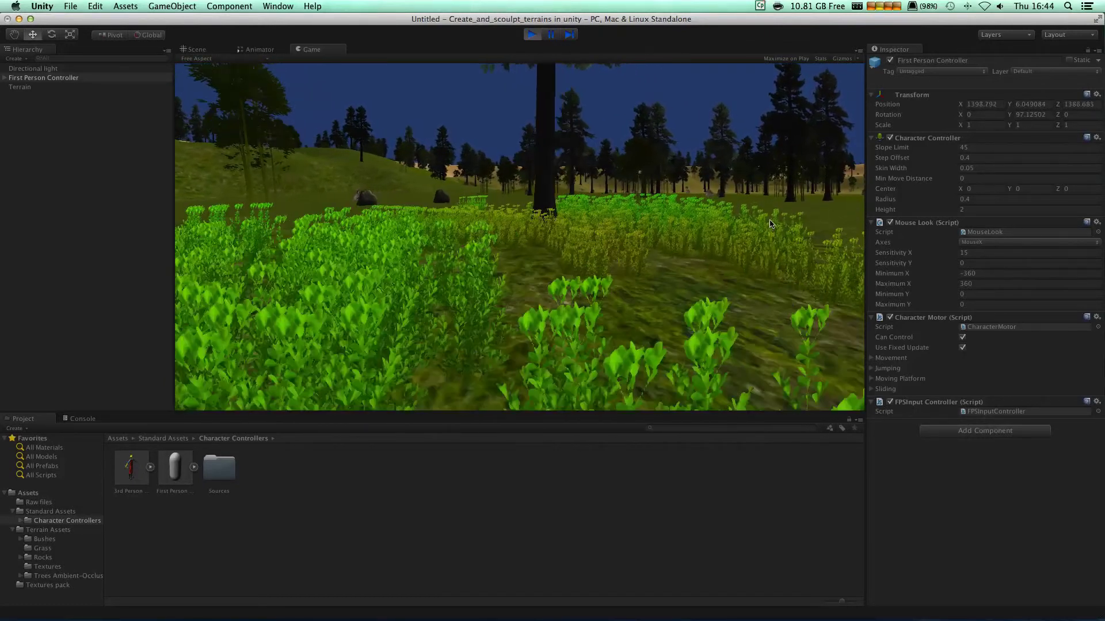
{"action": "key", "text": "w"}
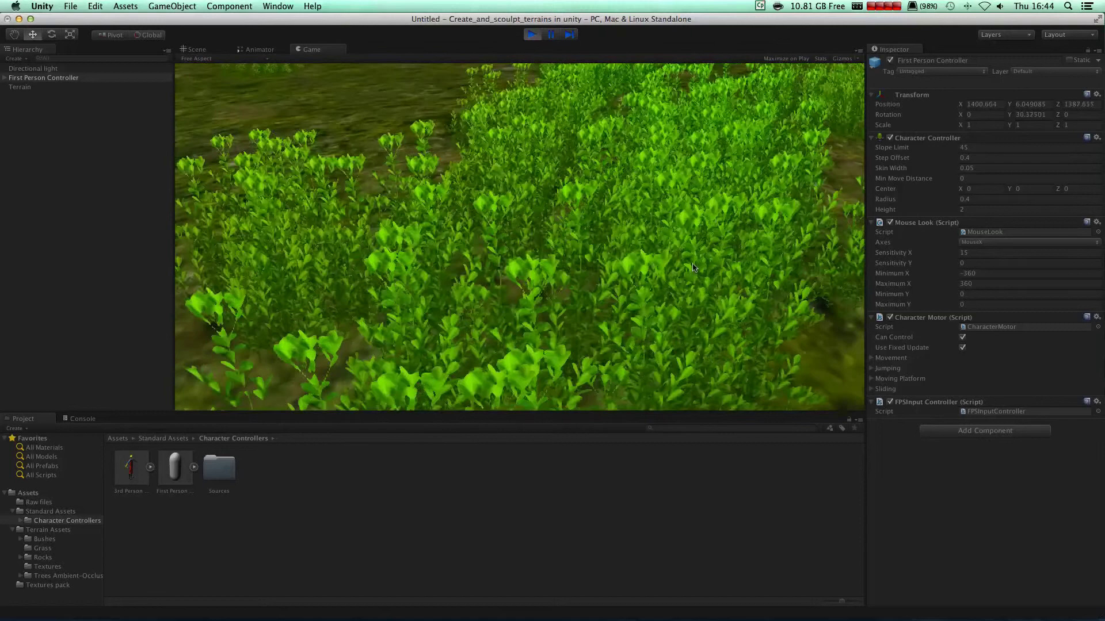
{"action": "key", "text": "w"}
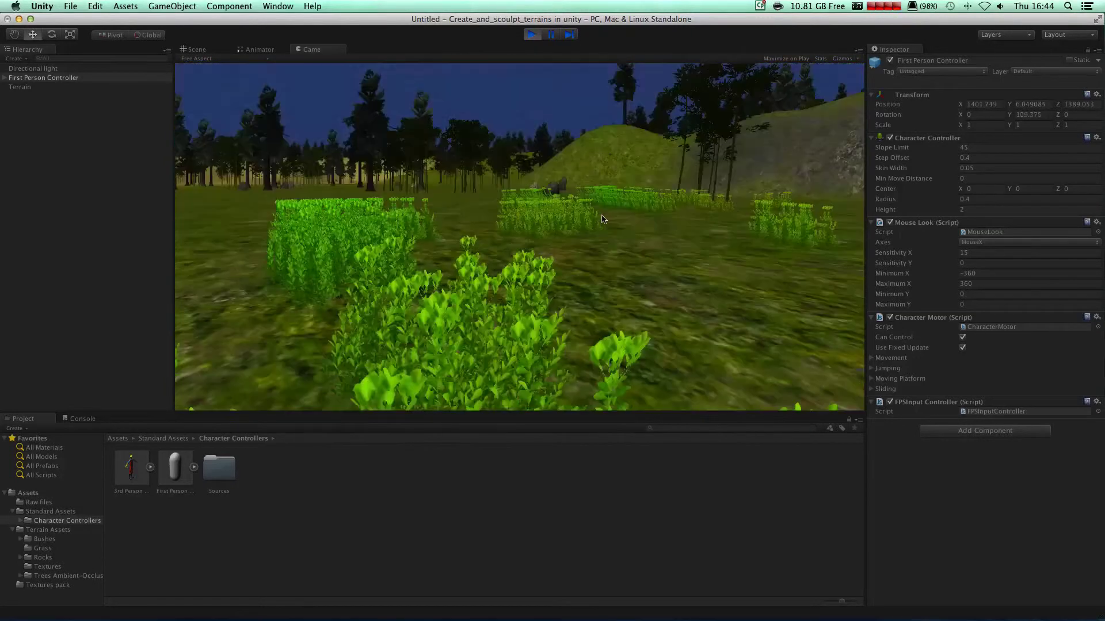
{"action": "key", "text": "d"}
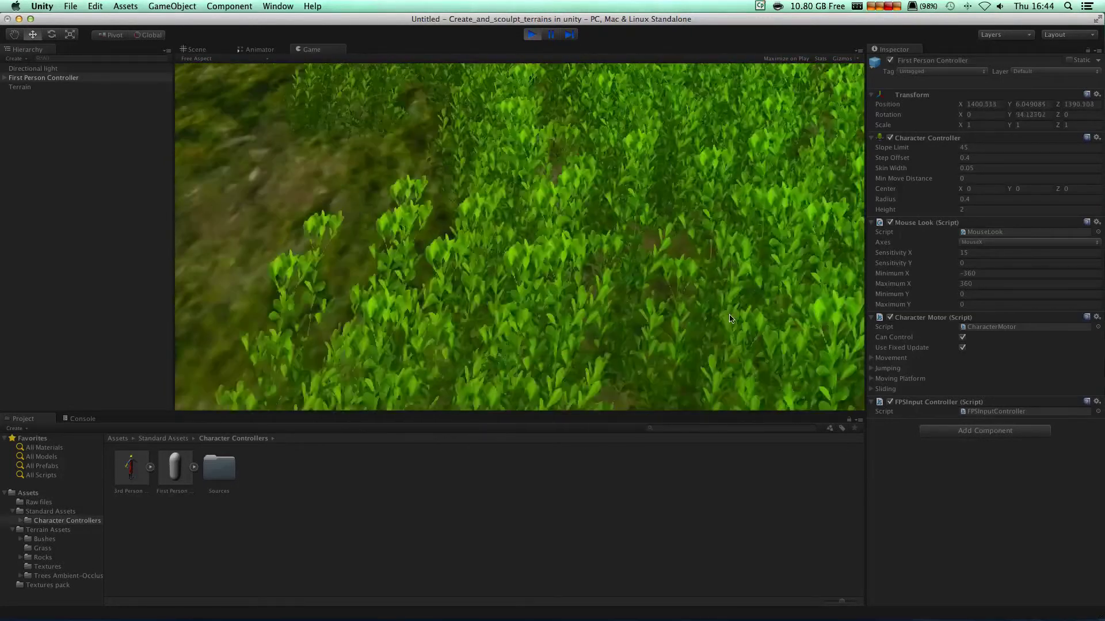
{"action": "key", "text": "w"}
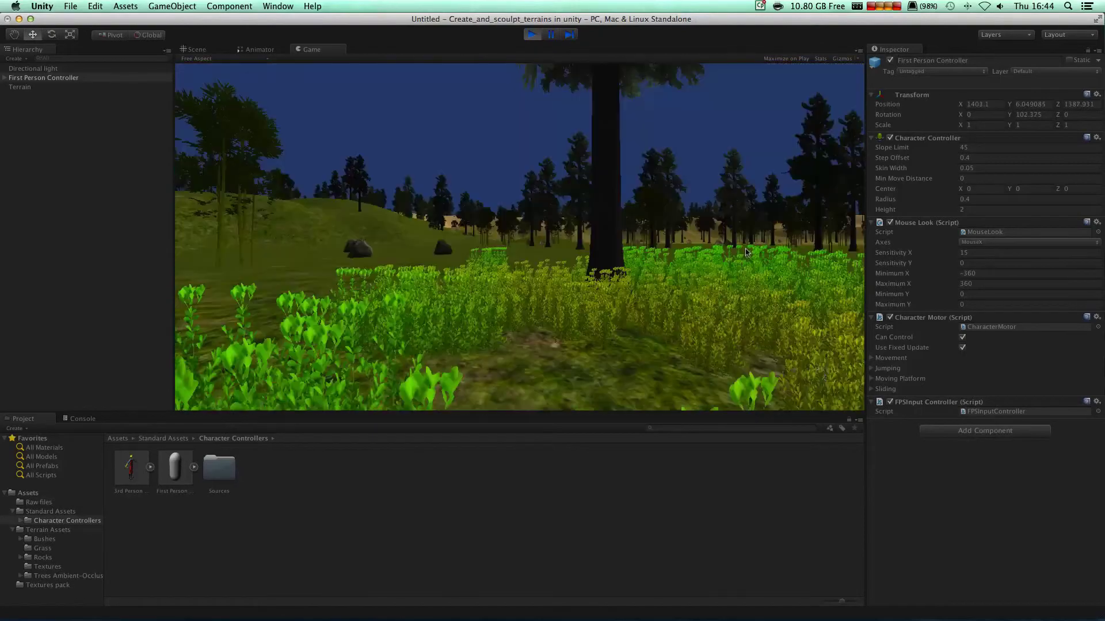
{"action": "key", "text": "w"}
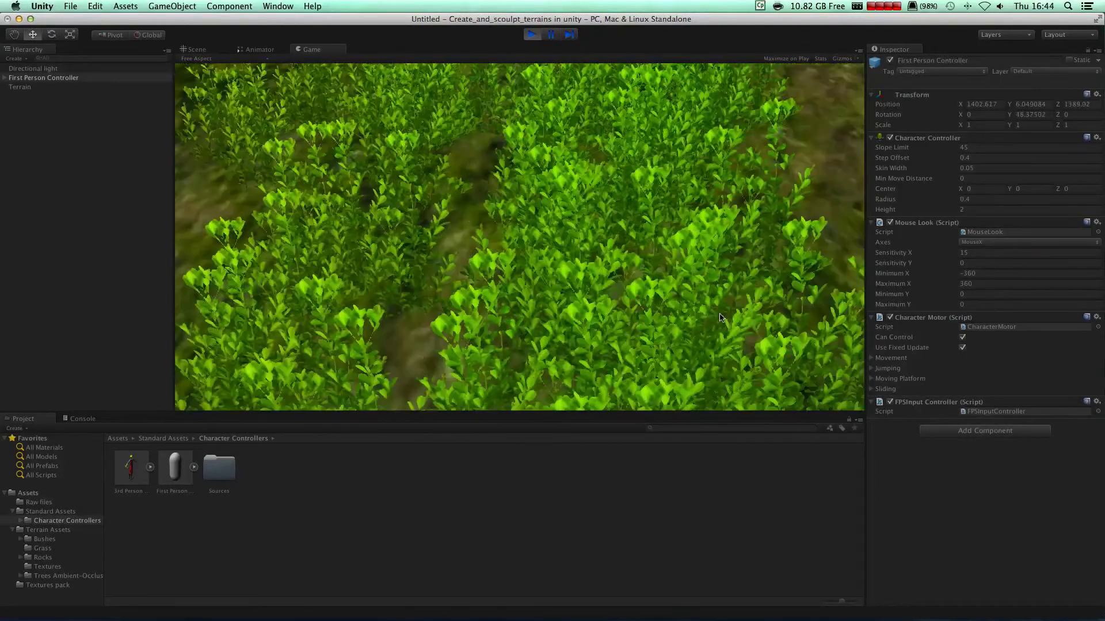
{"action": "key", "text": "w"}
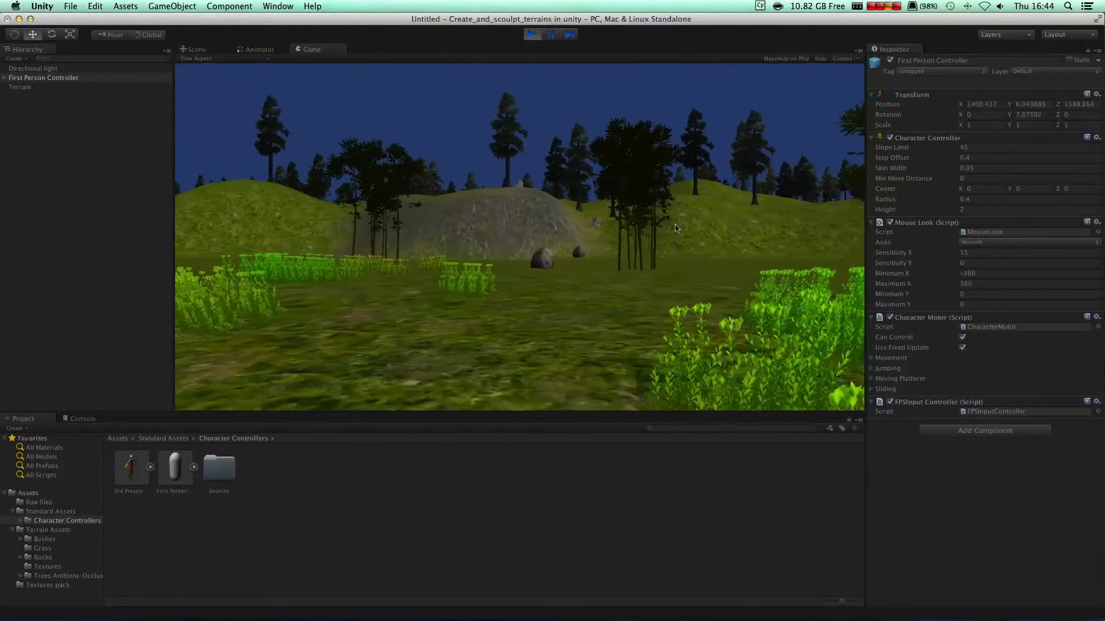
{"action": "key", "text": "w"}
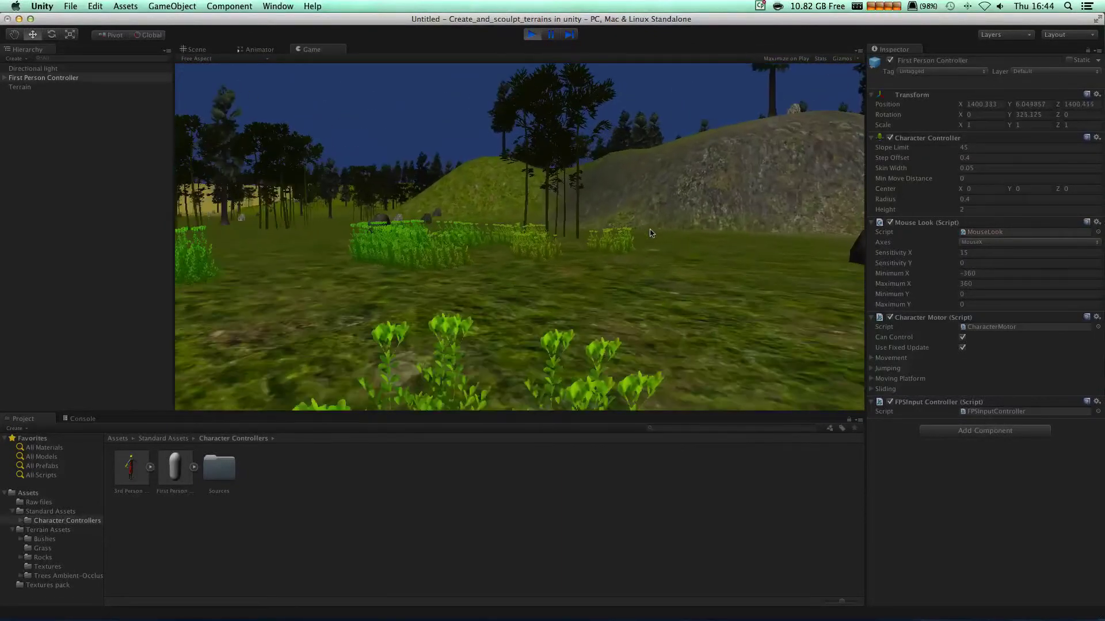
{"action": "key", "text": "w"}
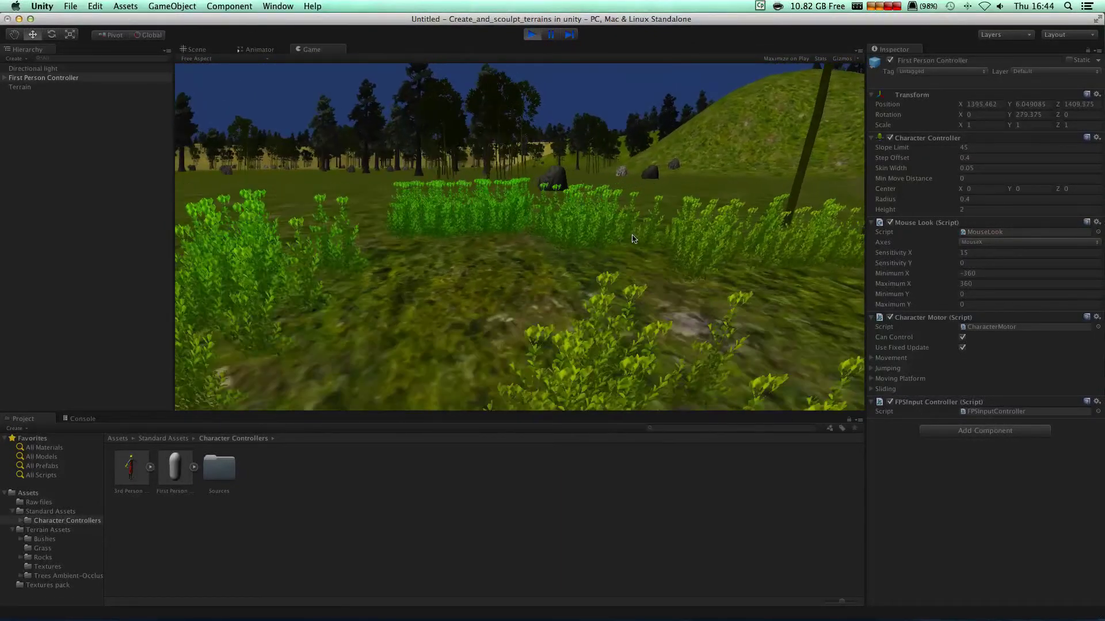
{"action": "key", "text": "w"}
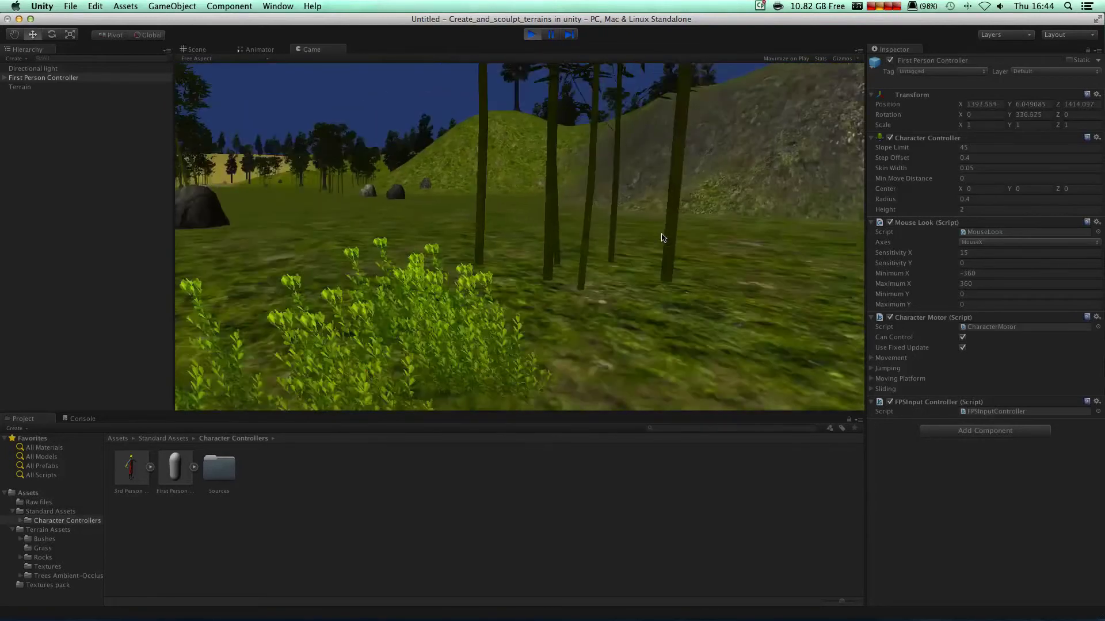
{"action": "key", "text": "w"}
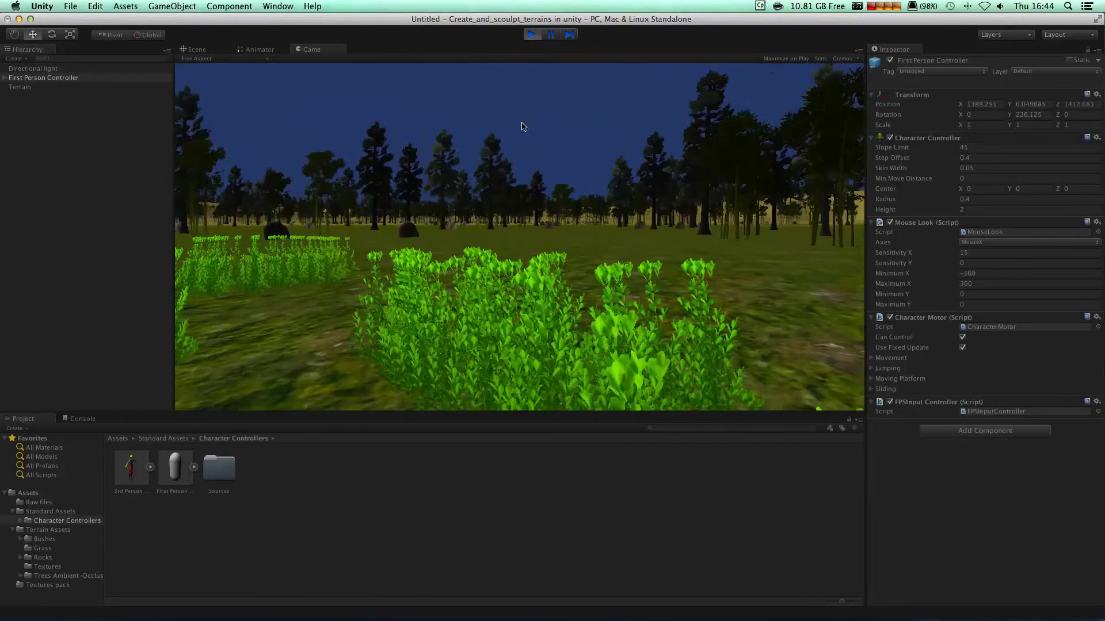
{"action": "key", "text": "super+p"}
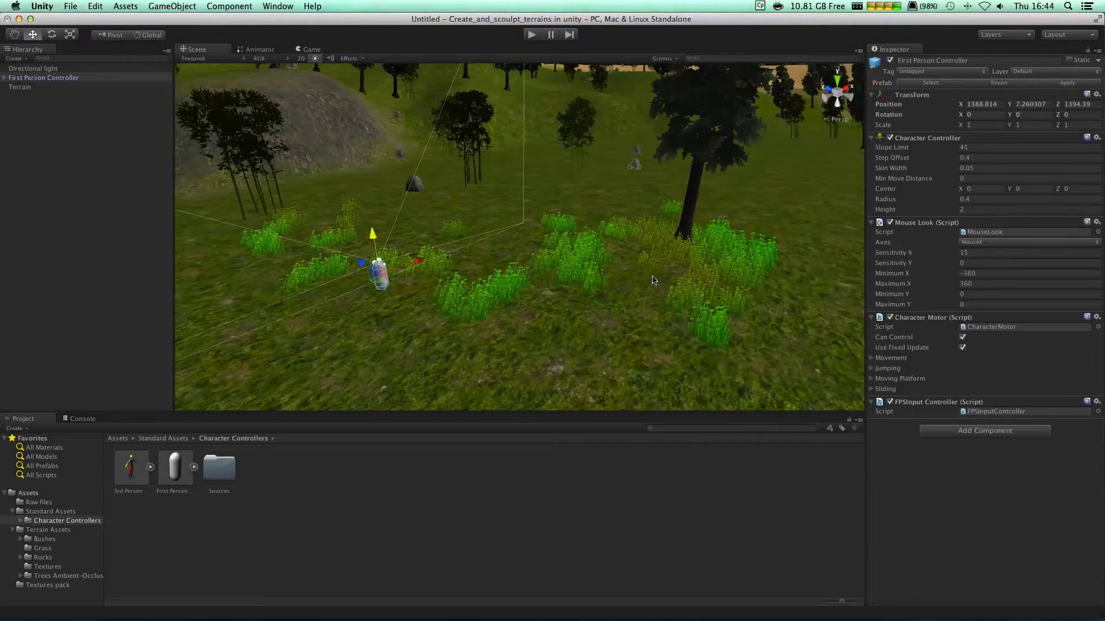
Add the Grass texture as a second grass detail on the terrain, keeping its default size and colours
{"action": "left_click", "coordinate": [685, 295]}
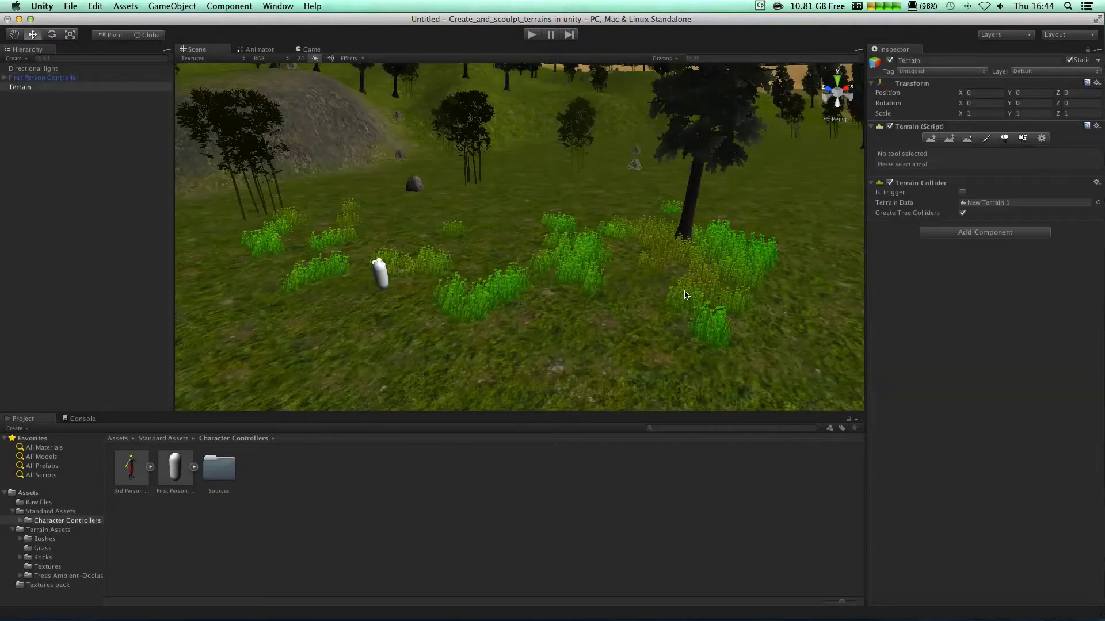
{"action": "left_click", "coordinate": [1023, 139]}
{"action": "left_click", "coordinate": [1041, 302]}
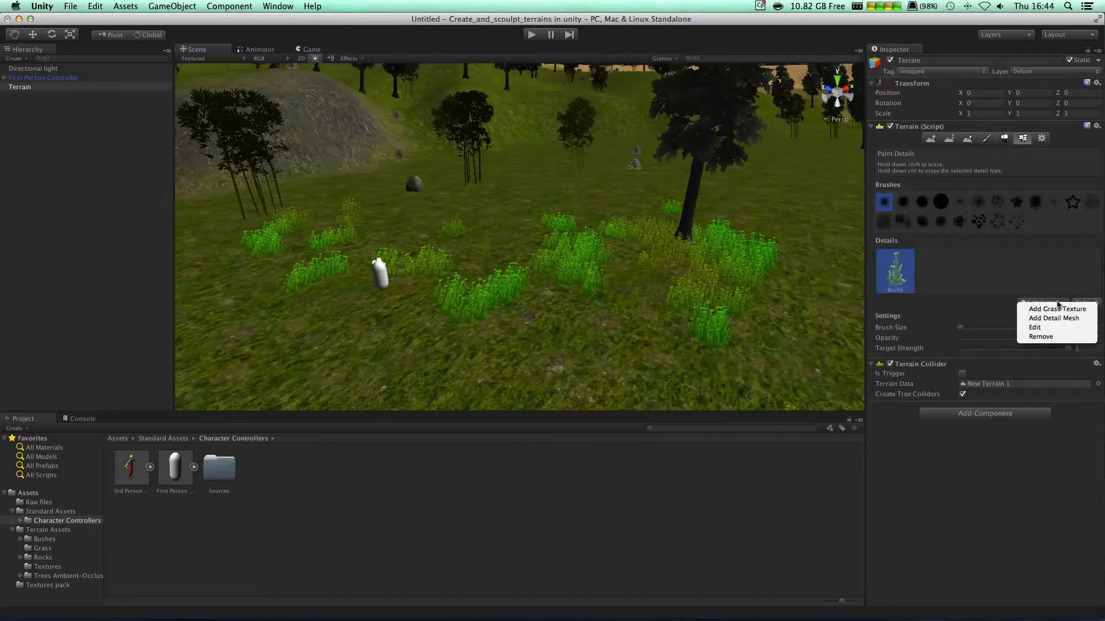
{"action": "left_click", "coordinate": [1044, 305]}
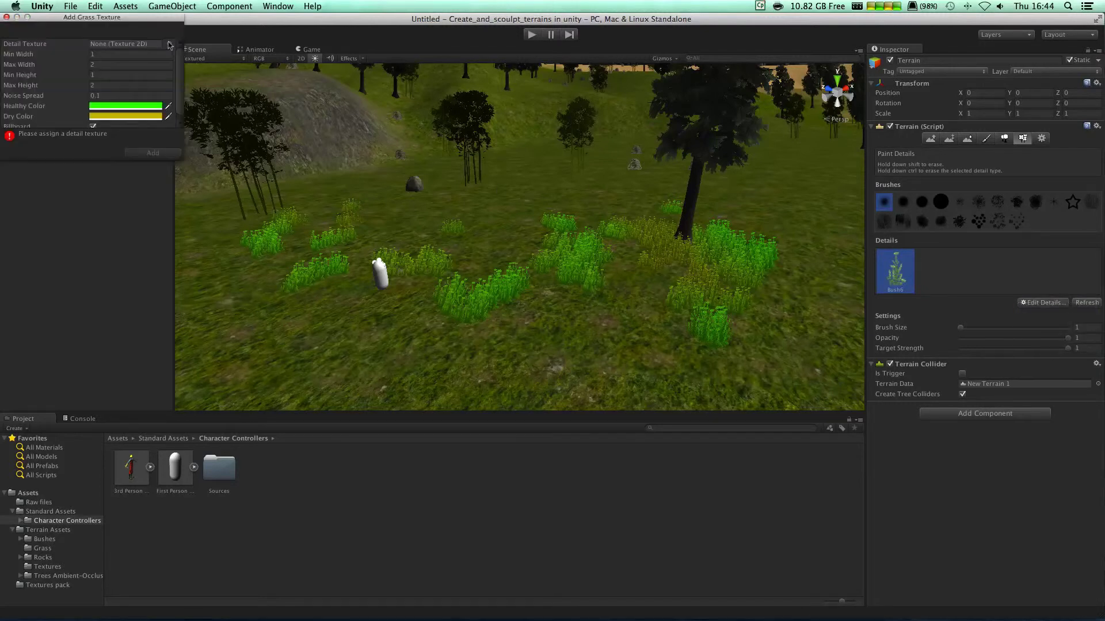
{"action": "left_click", "coordinate": [169, 44]}
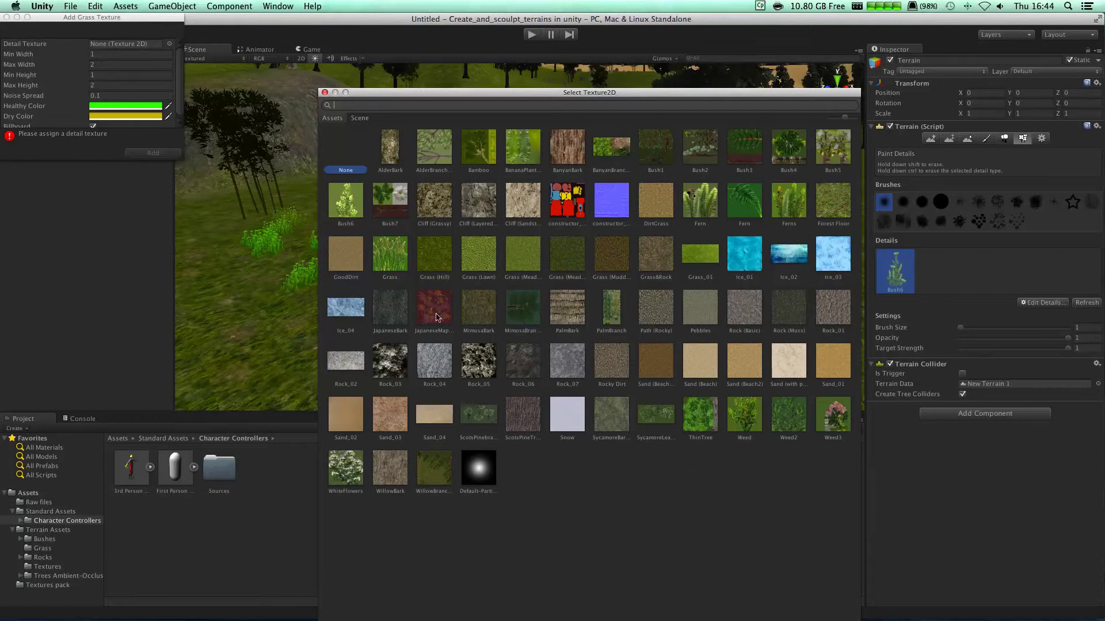
{"action": "double_click", "coordinate": [386, 257]}
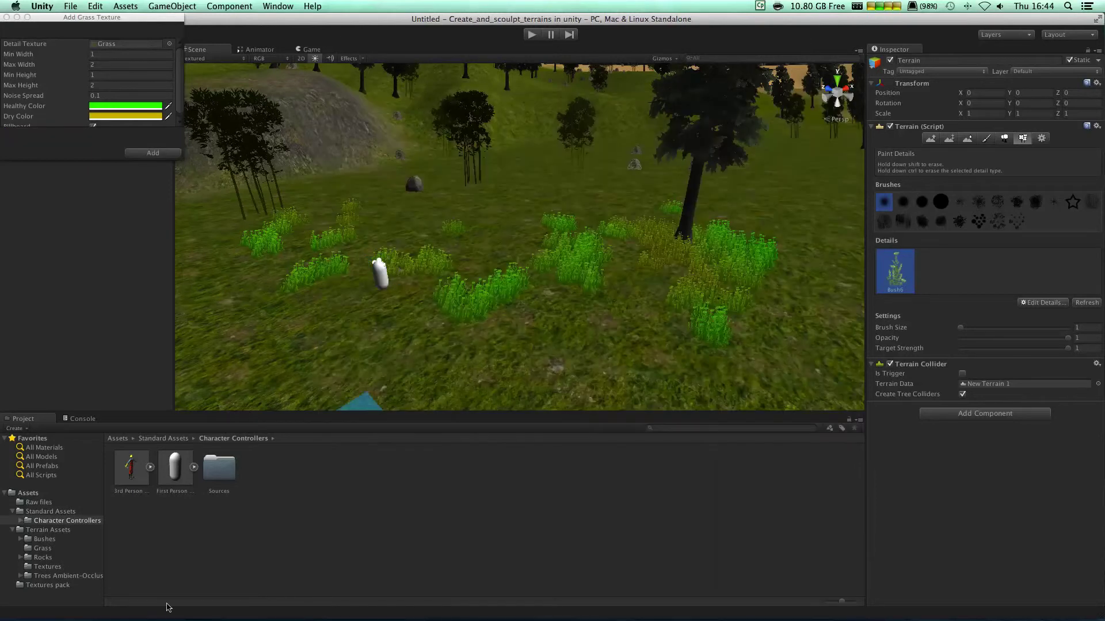
{"action": "left_click", "coordinate": [138, 151]}
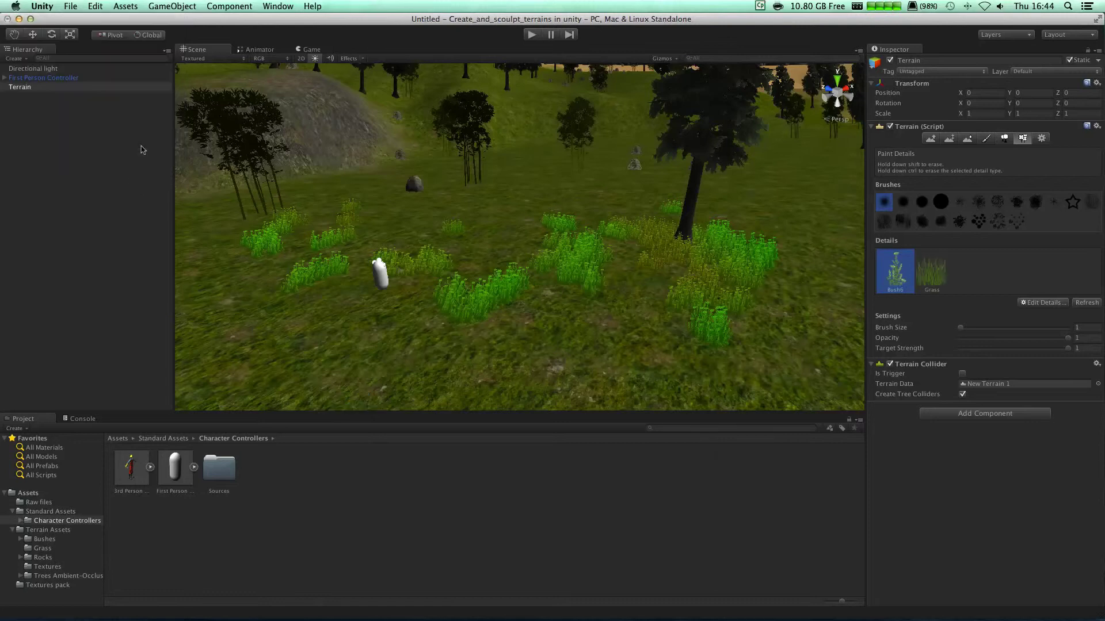
Paint patches of the Grass detail on the ground around the bushes and the First Person Controller, reducing the brush opacity between strokes
{"action": "left_click", "coordinate": [56, 540]}
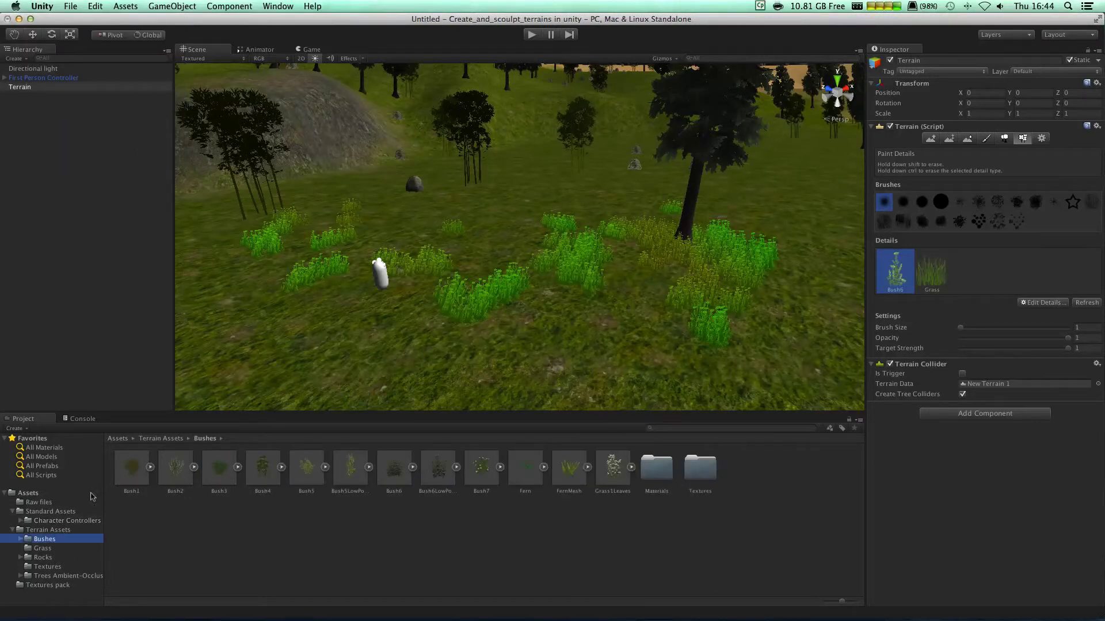
{"action": "left_click", "coordinate": [936, 282]}
{"action": "mouse_move", "coordinate": [658, 313]}
{"action": "left_mouse_down"}
{"action": "mouse_move", "coordinate": [553, 294]}
{"action": "mouse_move", "coordinate": [541, 348]}
{"action": "mouse_move", "coordinate": [477, 363]}
{"action": "mouse_move", "coordinate": [783, 345]}
{"action": "left_mouse_up"}
{"action": "left_click_drag", "start_coordinate": [1025, 339], "coordinate": [1000, 338]}
{"action": "mouse_move", "coordinate": [657, 382]}
{"action": "left_mouse_down"}
{"action": "mouse_move", "coordinate": [837, 367]}
{"action": "mouse_move", "coordinate": [759, 366]}
{"action": "left_mouse_up"}
{"action": "mouse_move", "coordinate": [754, 366]}
{"action": "right_mouse_down"}
{"action": "mouse_move", "coordinate": [571, 377]}
{"action": "mouse_move", "coordinate": [564, 342]}
{"action": "right_mouse_up"}
{"action": "mouse_move", "coordinate": [563, 341]}
{"action": "left_mouse_down"}
{"action": "mouse_move", "coordinate": [374, 302]}
{"action": "mouse_move", "coordinate": [446, 259]}
{"action": "mouse_move", "coordinate": [578, 255]}
{"action": "left_mouse_up"}
{"action": "key", "text": "w"}
{"action": "mouse_move", "coordinate": [579, 255]}
{"action": "right_mouse_down"}
{"action": "mouse_move", "coordinate": [739, 327]}
{"action": "mouse_move", "coordinate": [716, 327]}
{"action": "right_mouse_up"}
Play the scene, walk through the painted grass patches in first person to examine them, and end play mode
{"action": "left_click", "coordinate": [531, 36]}
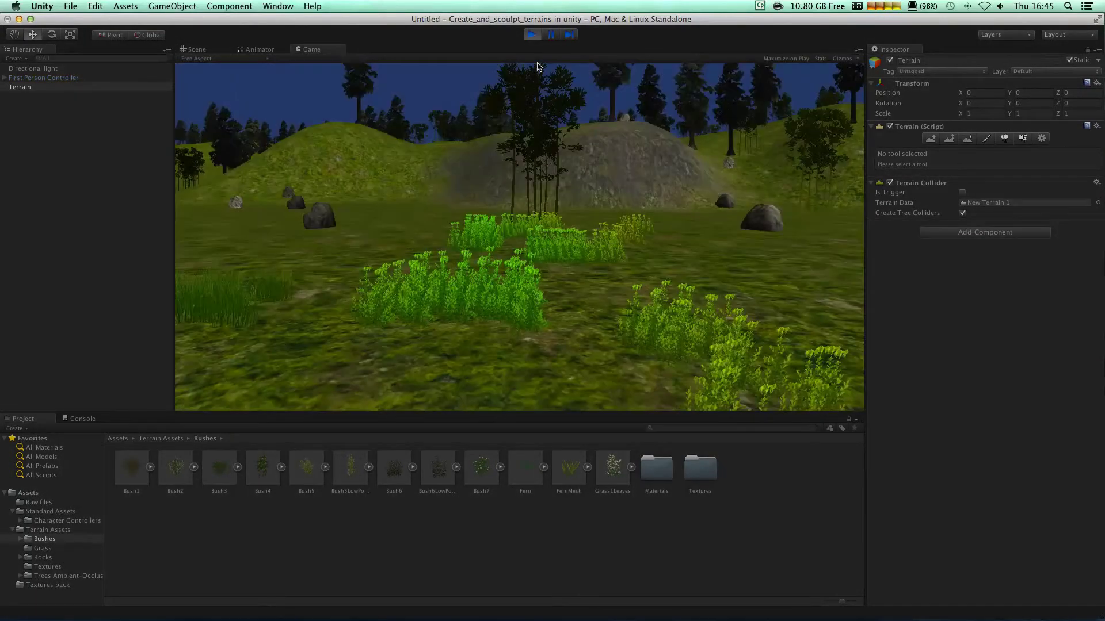
{"action": "key", "text": "w"}
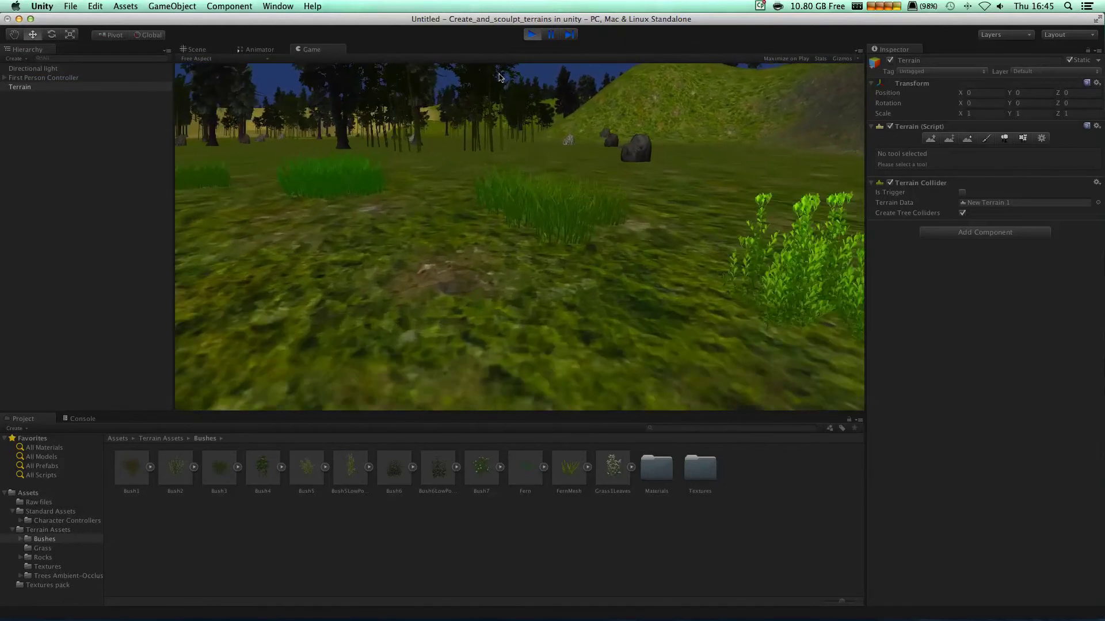
{"action": "key", "text": "w"}
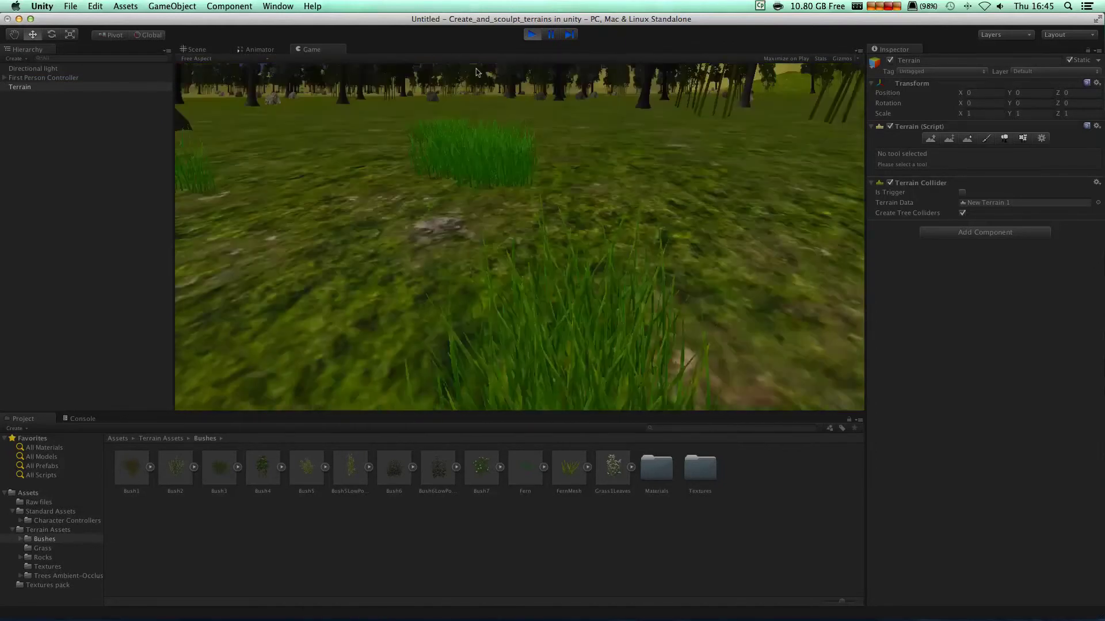
{"action": "key", "text": "w"}
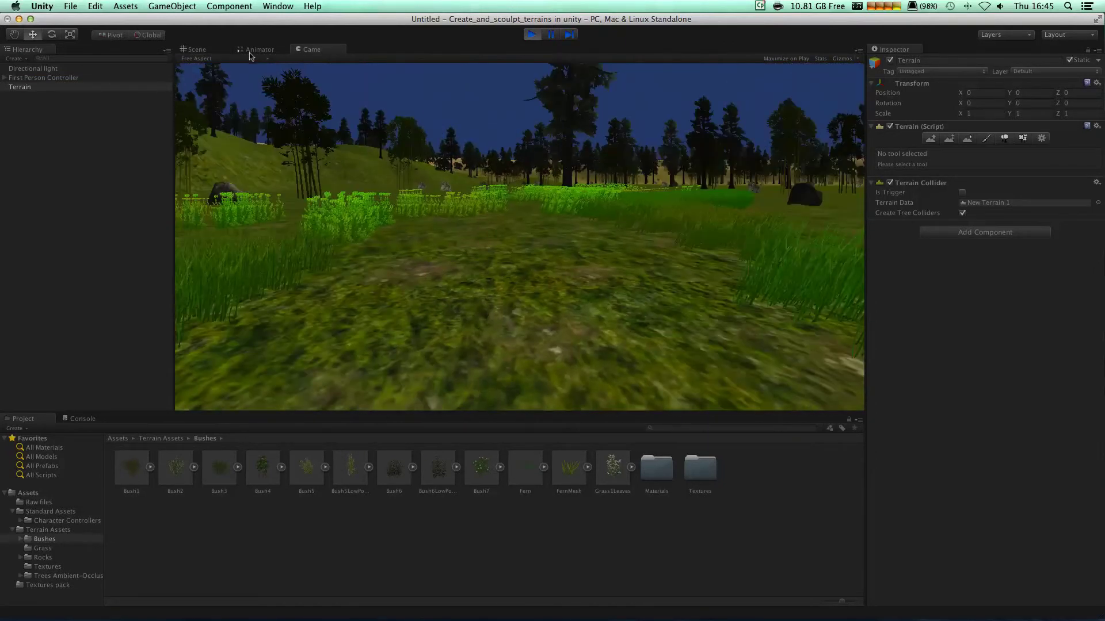
{"action": "key", "text": "w"}
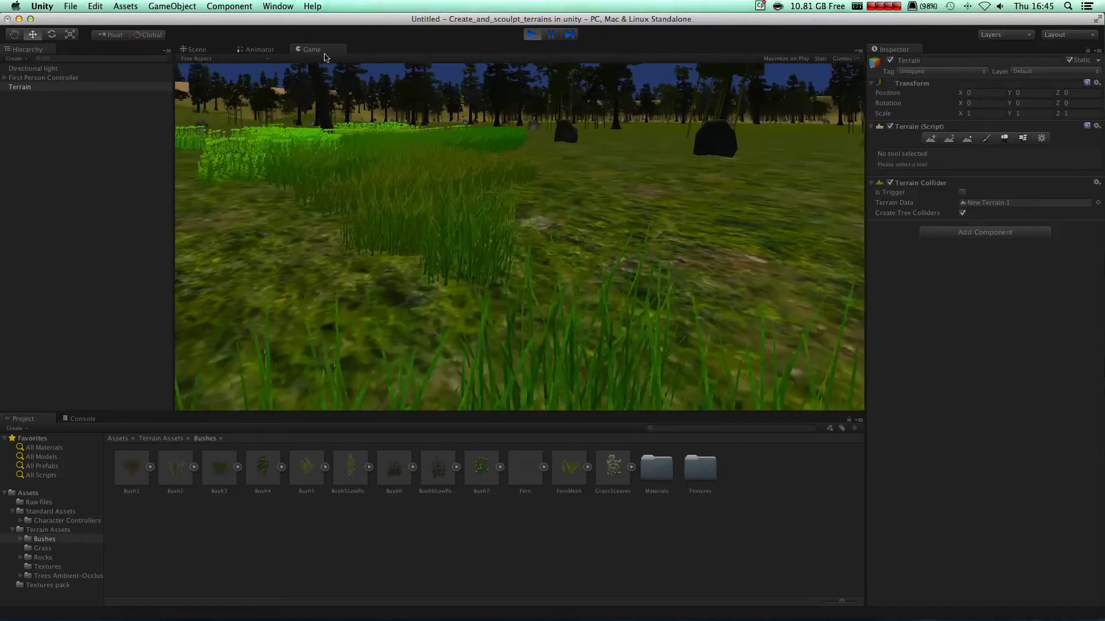
{"action": "key", "text": "w"}
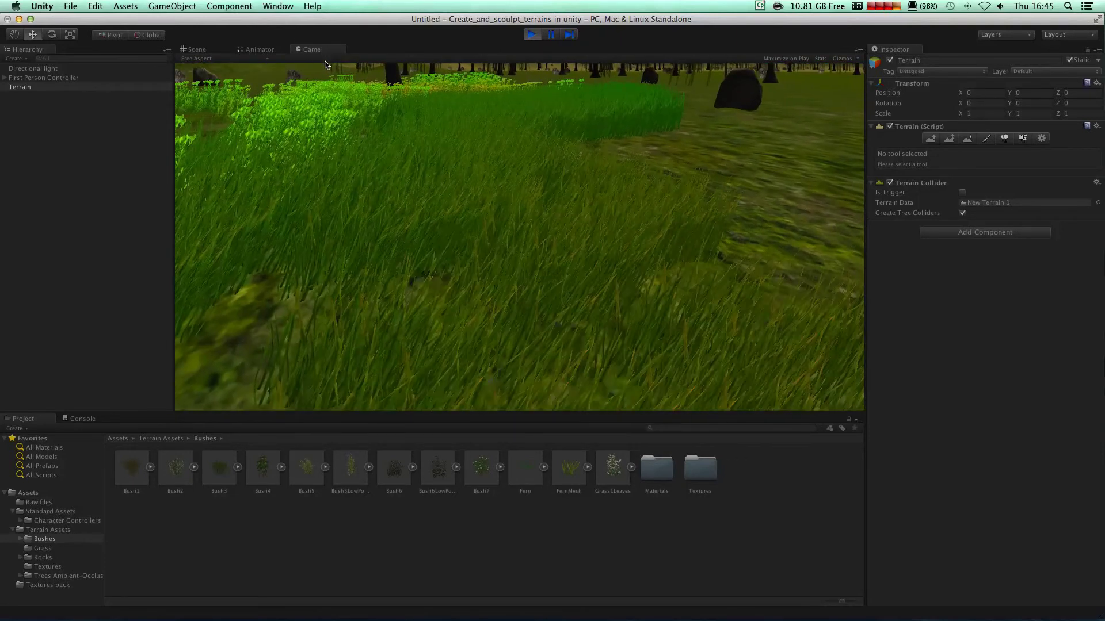
{"action": "key", "text": "w"}
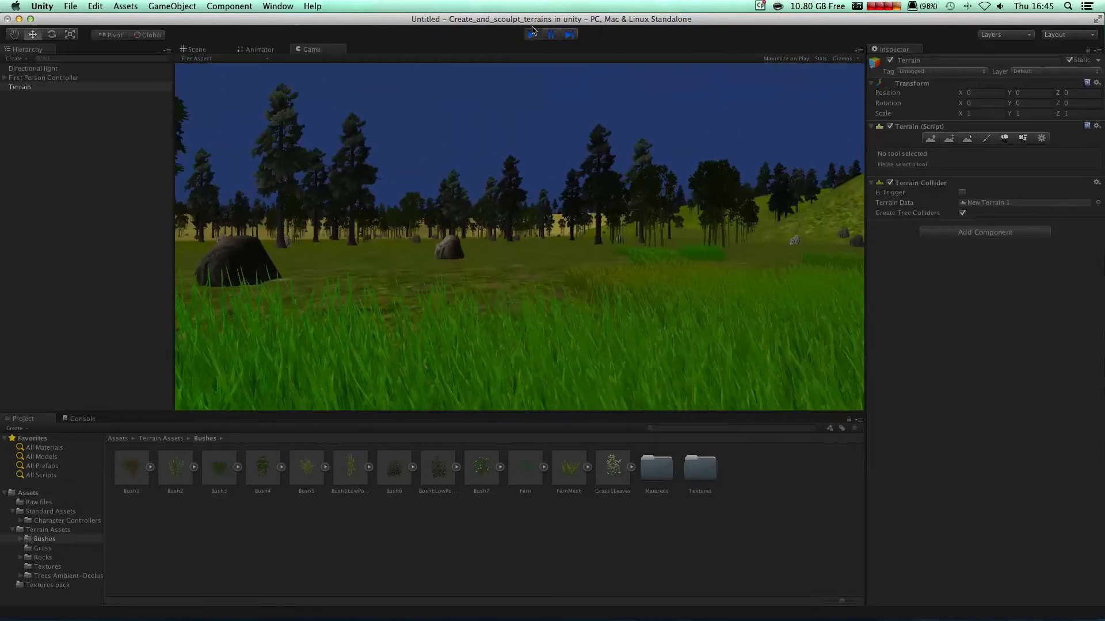
{"action": "left_click", "coordinate": [533, 34]}
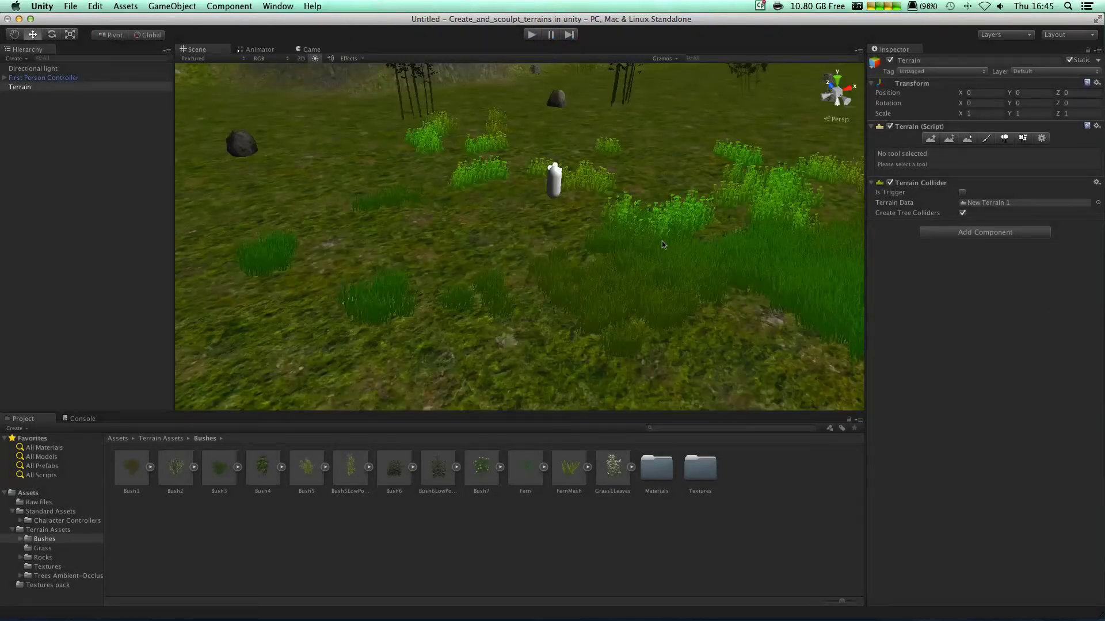
Edit the terrain's Grass detail, reducing its Min Height to 0.07 and Max Height to 1.19, and apply the changes
{"action": "left_click", "coordinate": [1023, 139]}
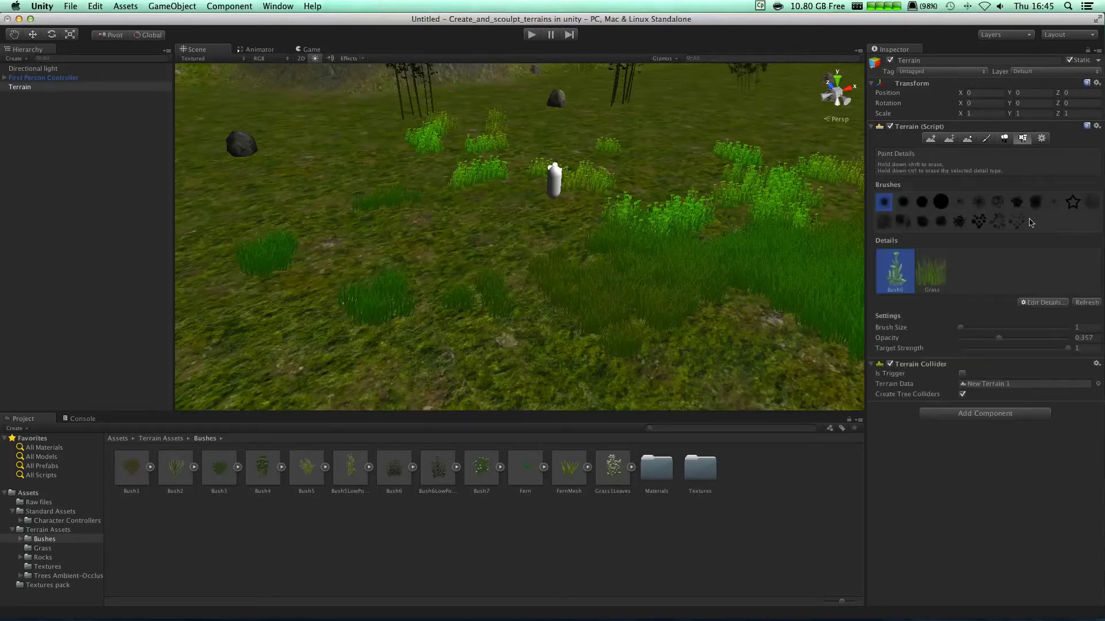
{"action": "left_click", "coordinate": [923, 276]}
{"action": "left_click", "coordinate": [1043, 302]}
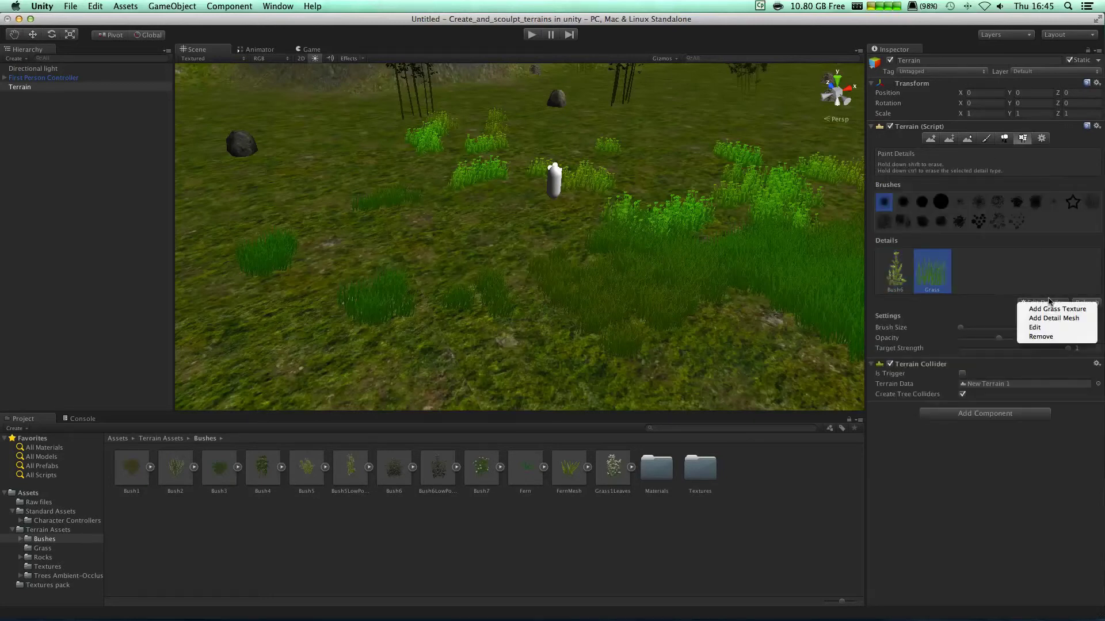
{"action": "left_click", "coordinate": [308, 143]}
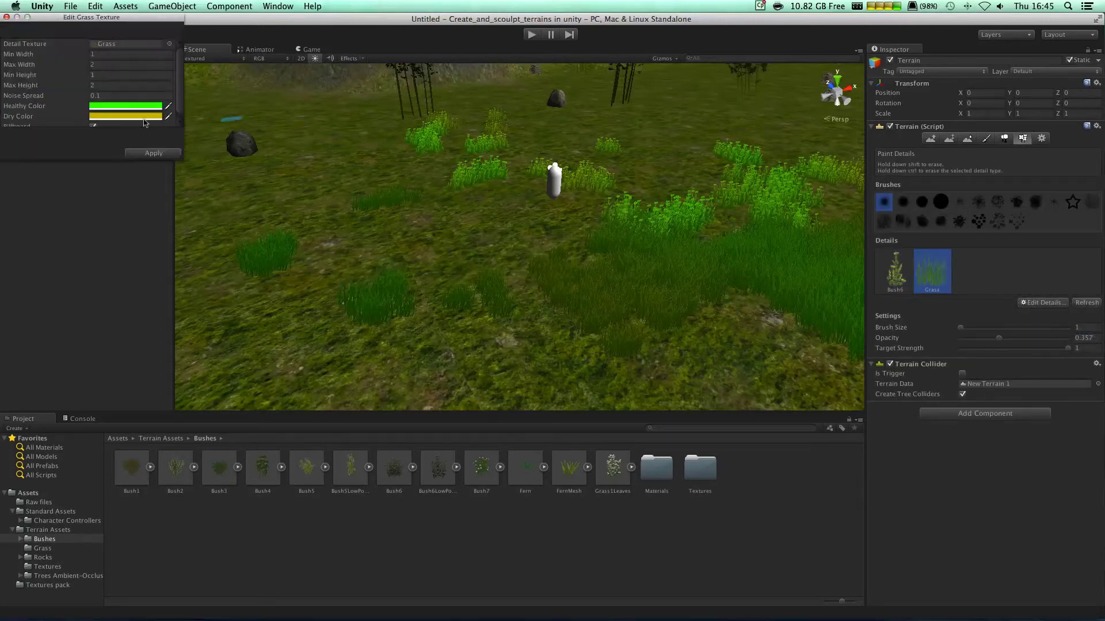
{"action": "mouse_move", "coordinate": [51, 85]}
{"action": "left_mouse_down"}
{"action": "mouse_move", "coordinate": [31, 87]}
{"action": "mouse_move", "coordinate": [38, 74]}
{"action": "left_mouse_up"}
{"action": "left_click", "coordinate": [48, 74]}
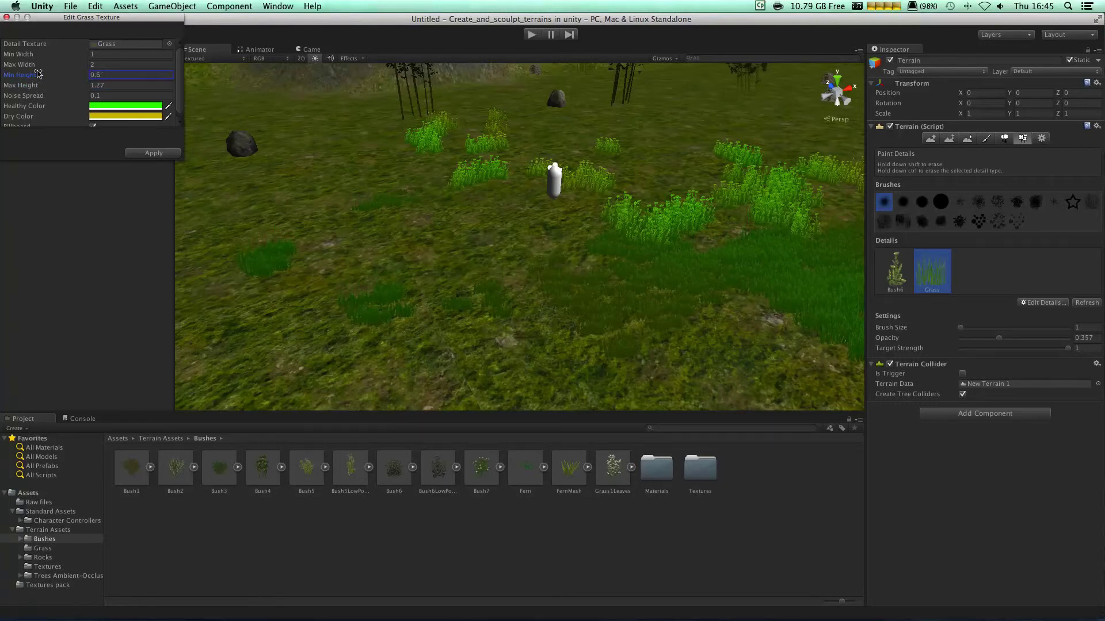
{"action": "left_click_drag", "start_coordinate": [36, 87], "coordinate": [55, 89]}
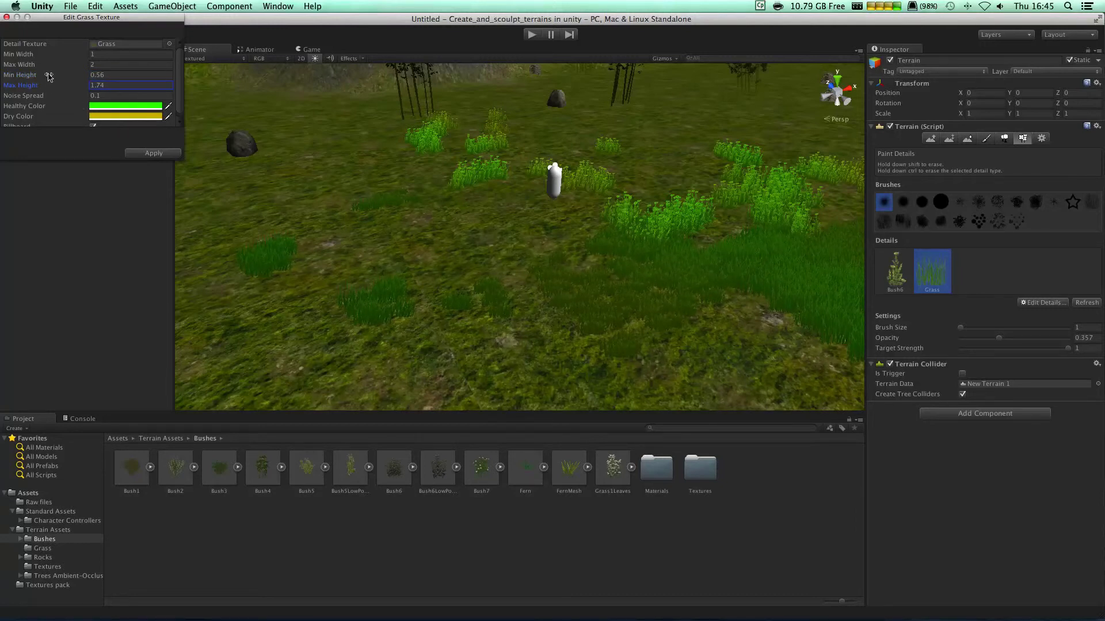
{"action": "left_click_drag", "start_coordinate": [48, 75], "coordinate": [32, 77]}
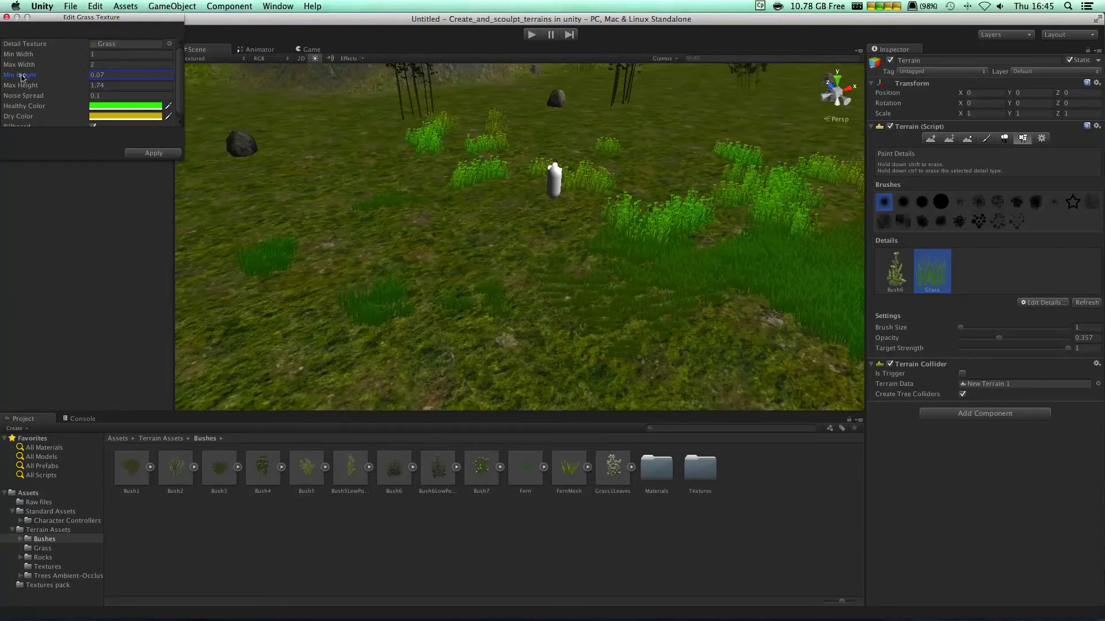
{"action": "left_click", "coordinate": [30, 85]}
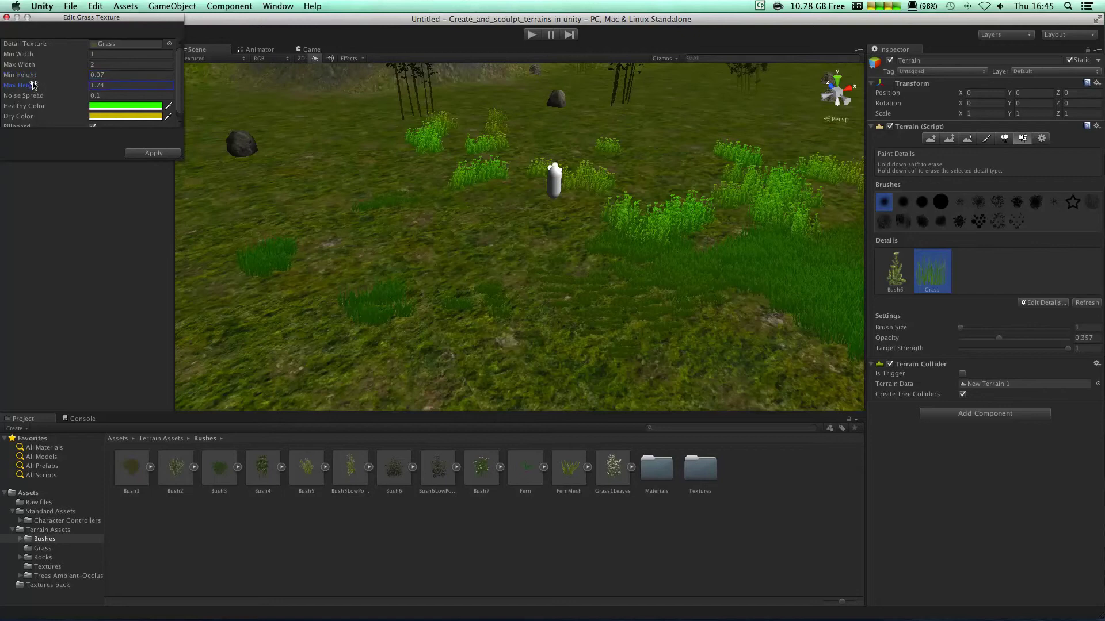
{"action": "left_click_drag", "start_coordinate": [30, 85], "coordinate": [27, 85]}
{"action": "scroll", "coordinate": [176, 84], "scroll_direction": "down", "scroll_amount": 1}
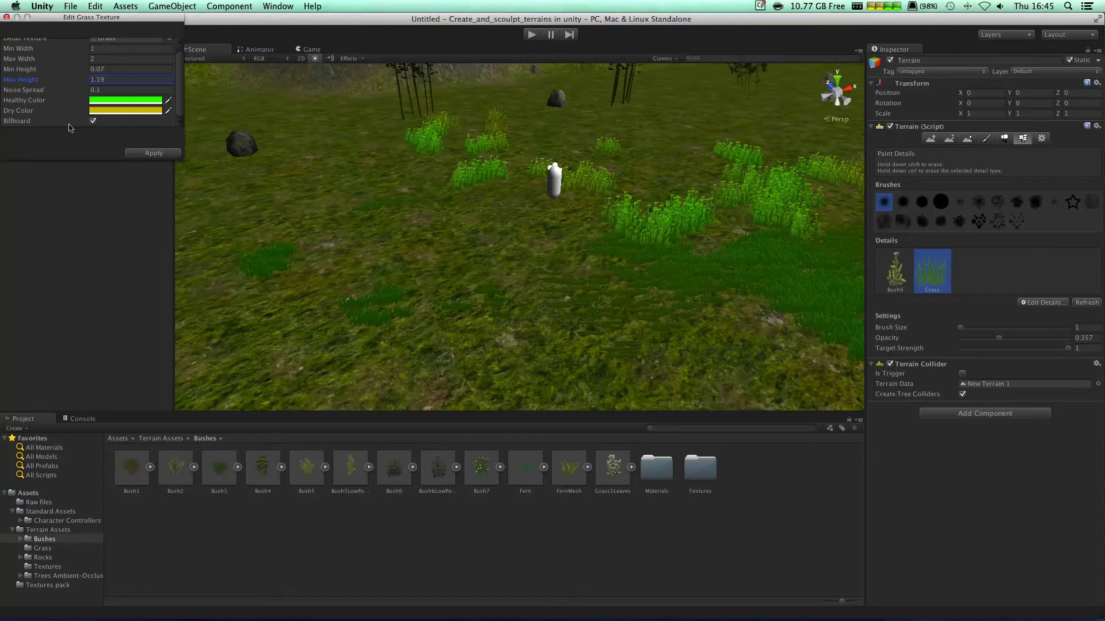
{"action": "left_click", "coordinate": [150, 153]}
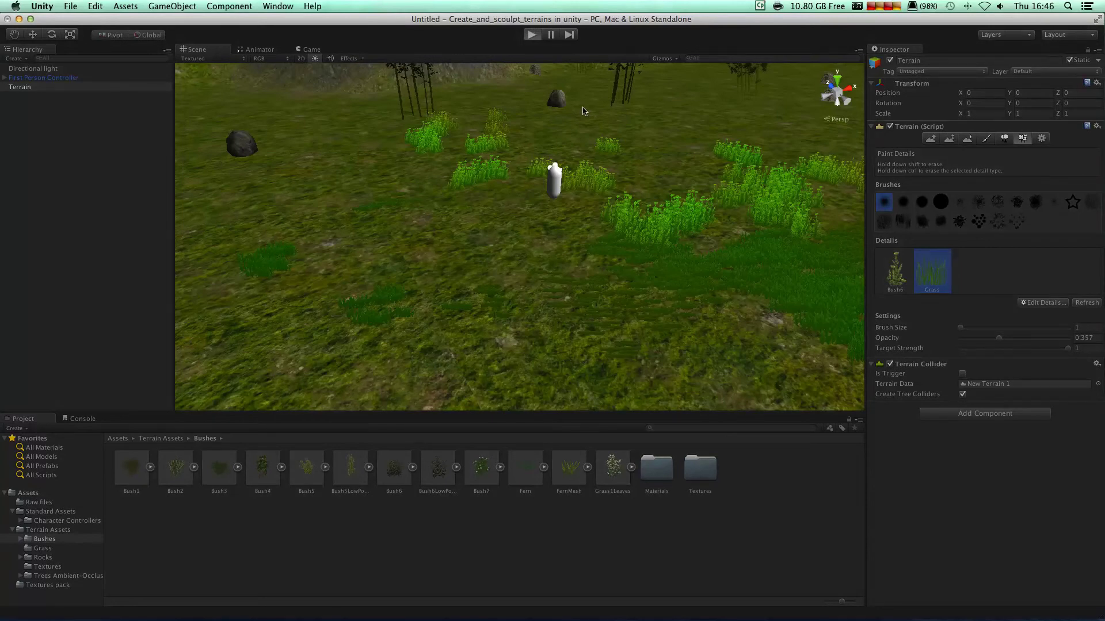
Play the scene, walk through the shortened grass and the bush clumps in first person to examine them, and end play mode
{"action": "key", "text": "w"}
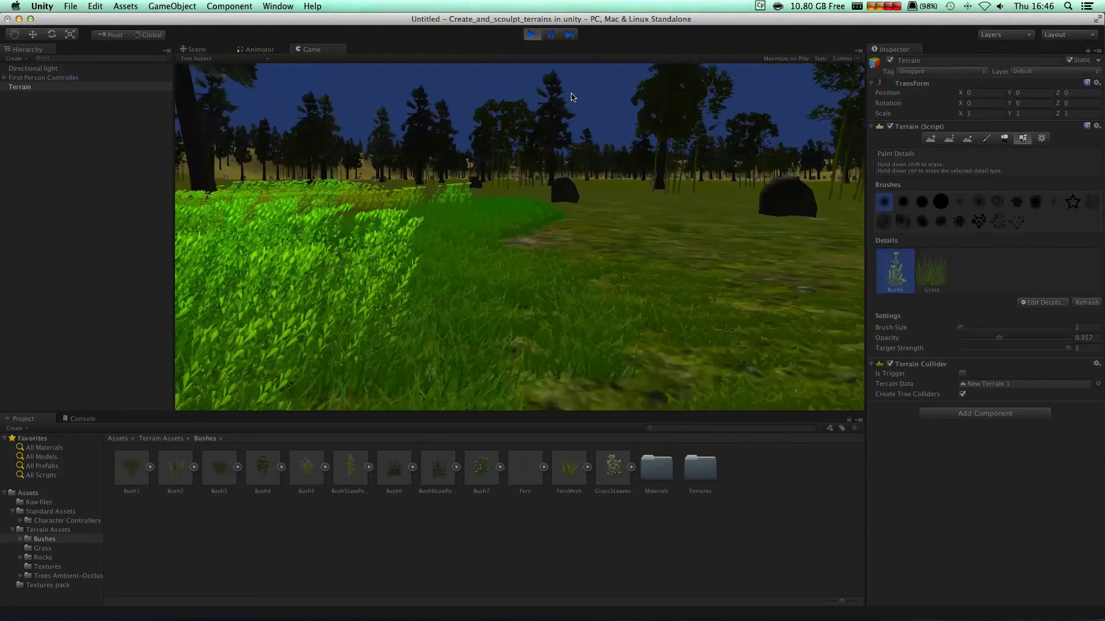
{"action": "key", "text": "w"}
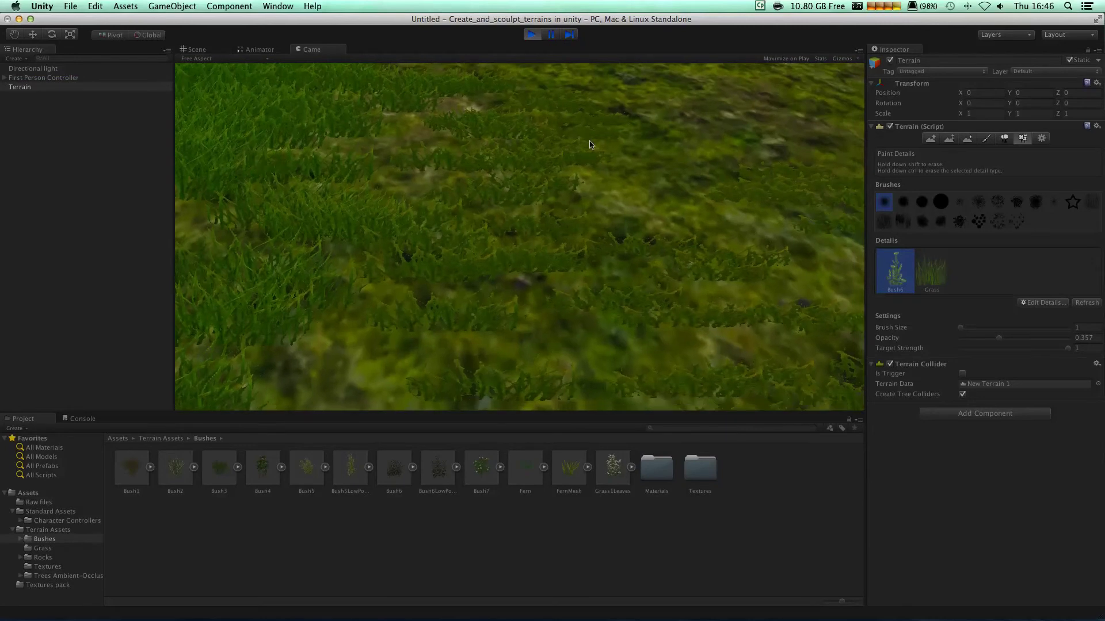
{"action": "key", "text": "w"}
{"action": "key", "text": "w"}
{"action": "key", "text": "w"}
{"action": "key", "text": "w"}
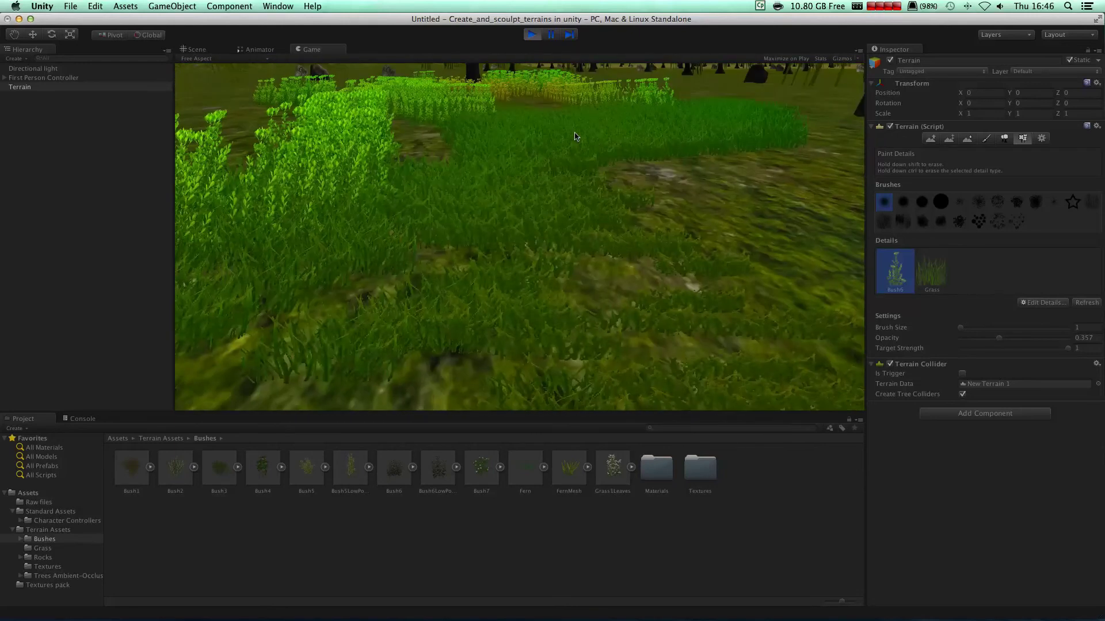
{"action": "key", "text": "w"}
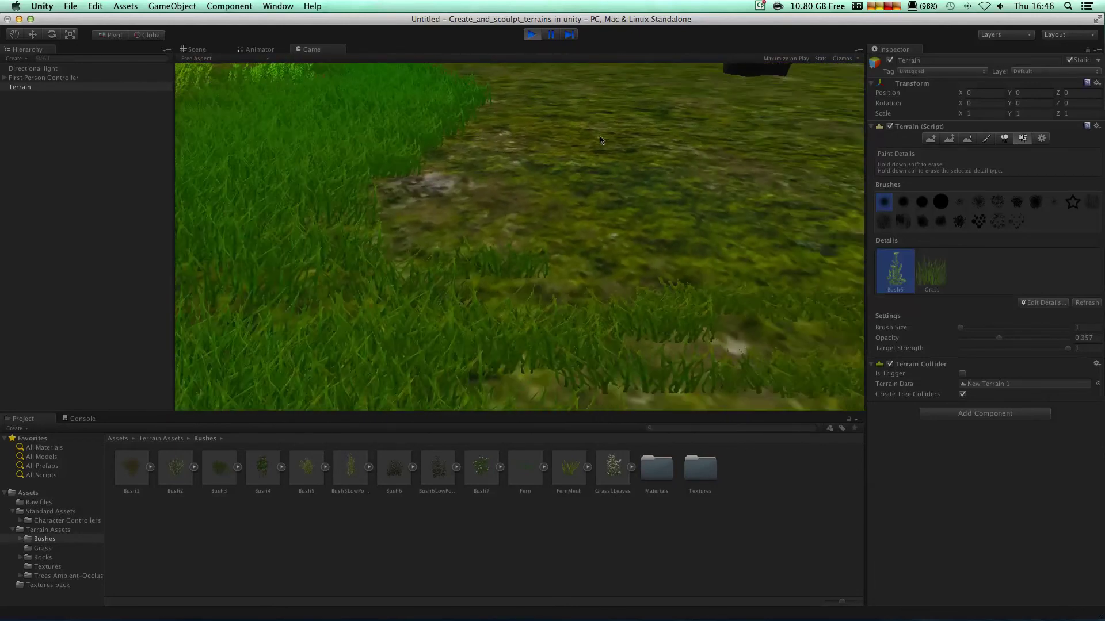
{"action": "key", "text": "w"}
{"action": "key", "text": "w"}
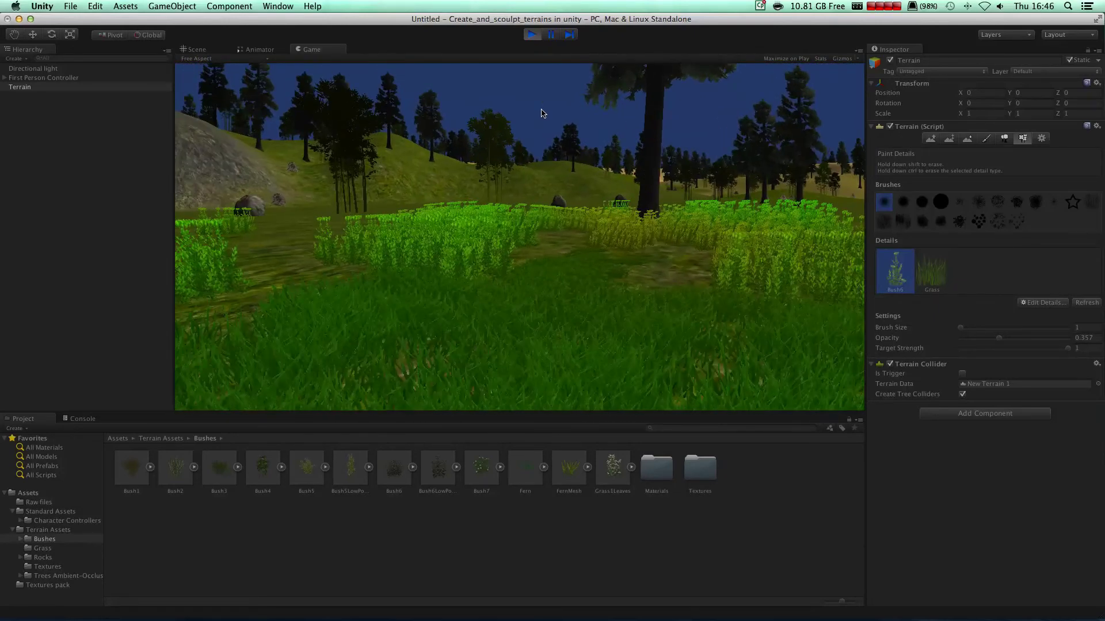
{"action": "key", "text": "w"}
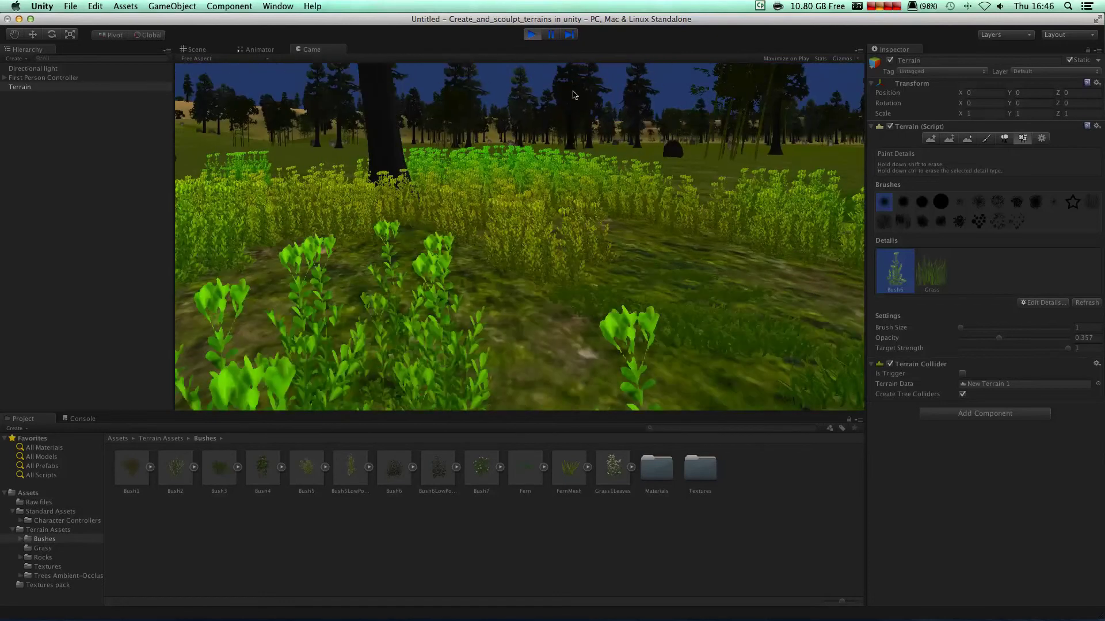
{"action": "key", "text": "super+p"}
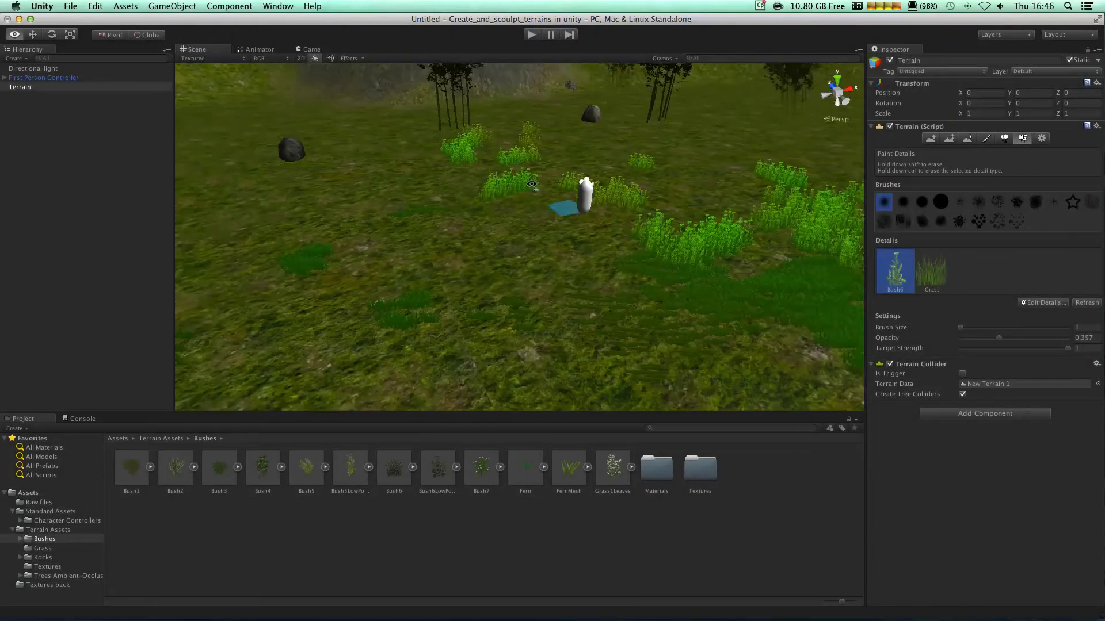
{"action": "right_click_drag", "start_coordinate": [529, 181], "coordinate": [388, 223]}
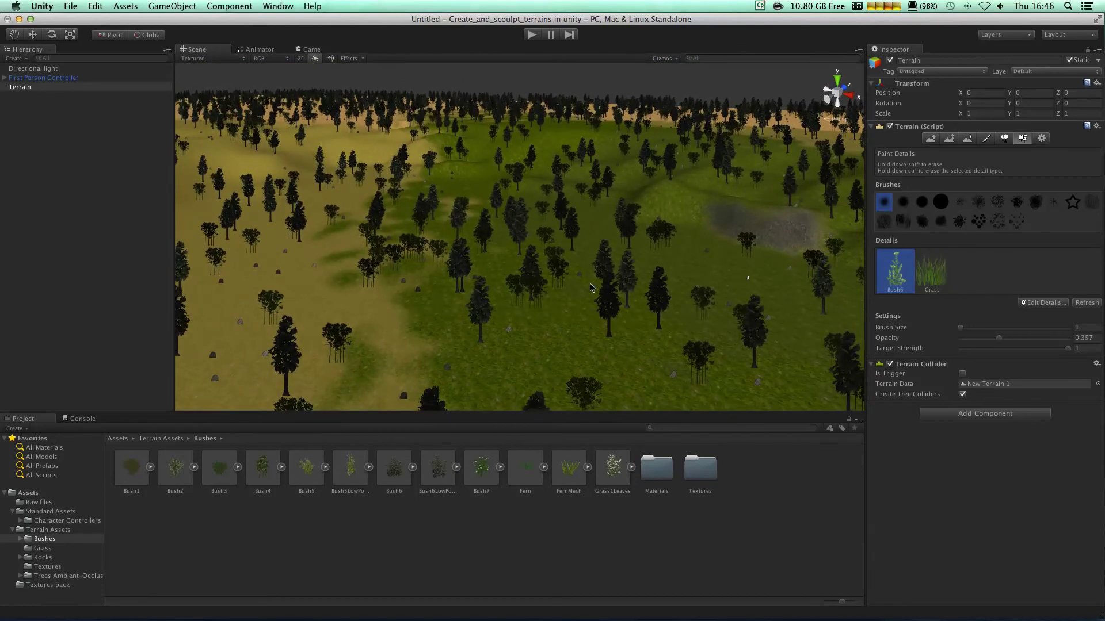